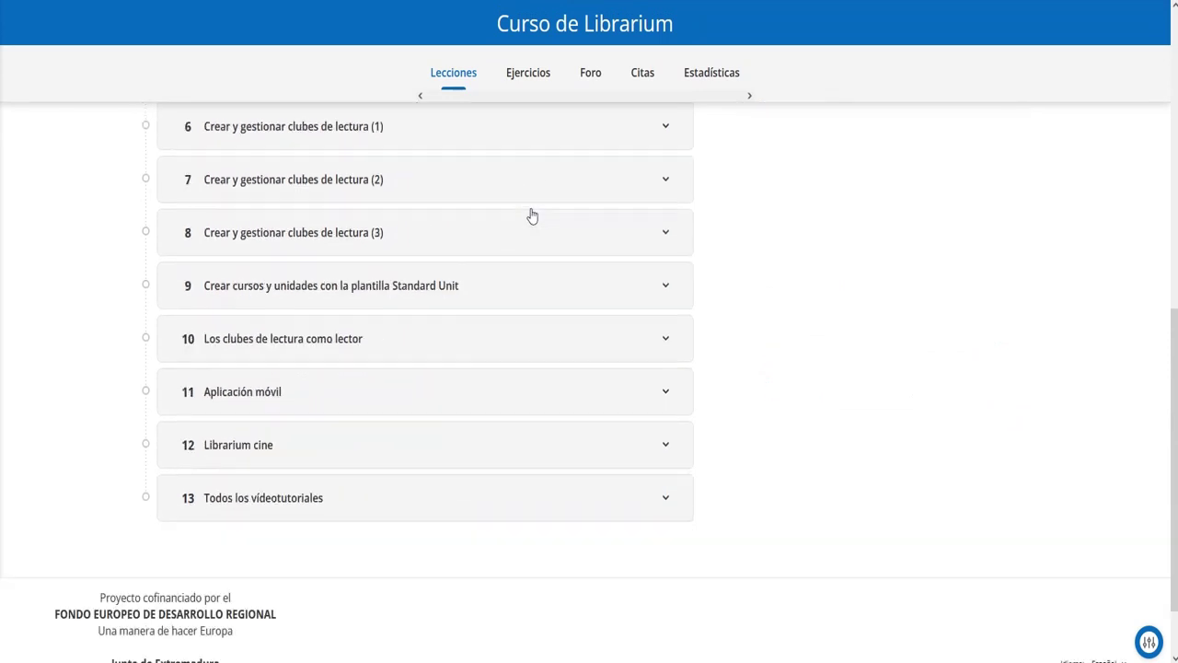
Look over the Curso de Librarium page, checking the available video-call applications and the list of followers.
{"action": "scroll", "coordinate": [531, 215], "scroll_direction": "up", "scroll_amount": 5}
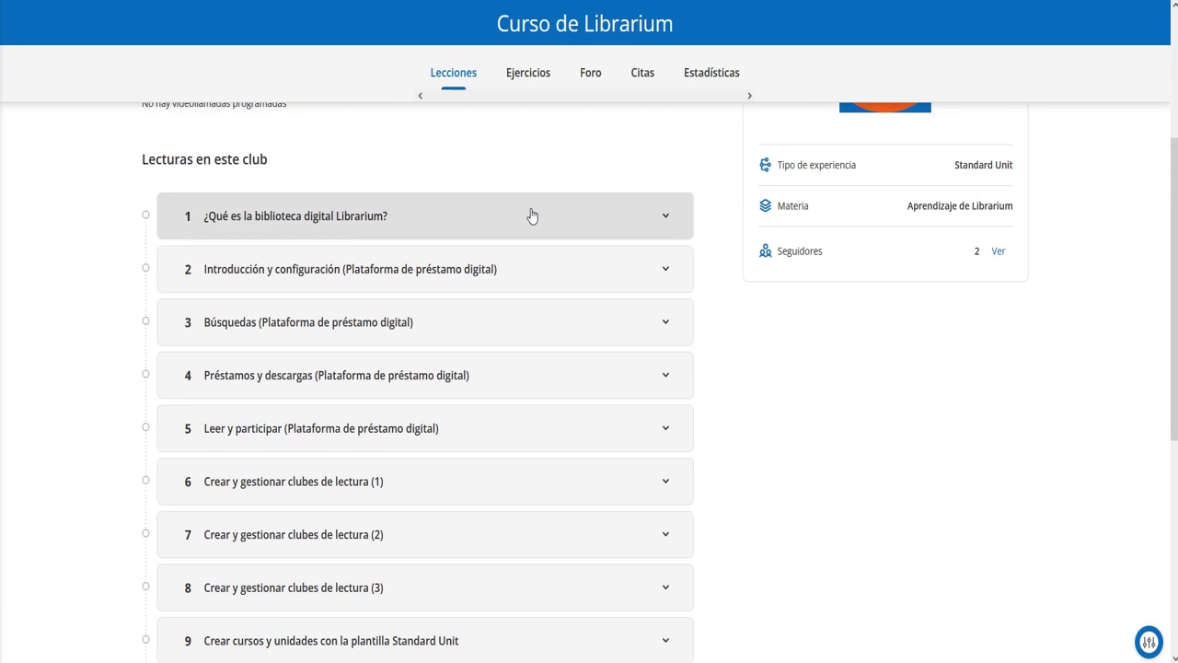
{"action": "scroll", "coordinate": [531, 215], "scroll_direction": "up", "scroll_amount": 5}
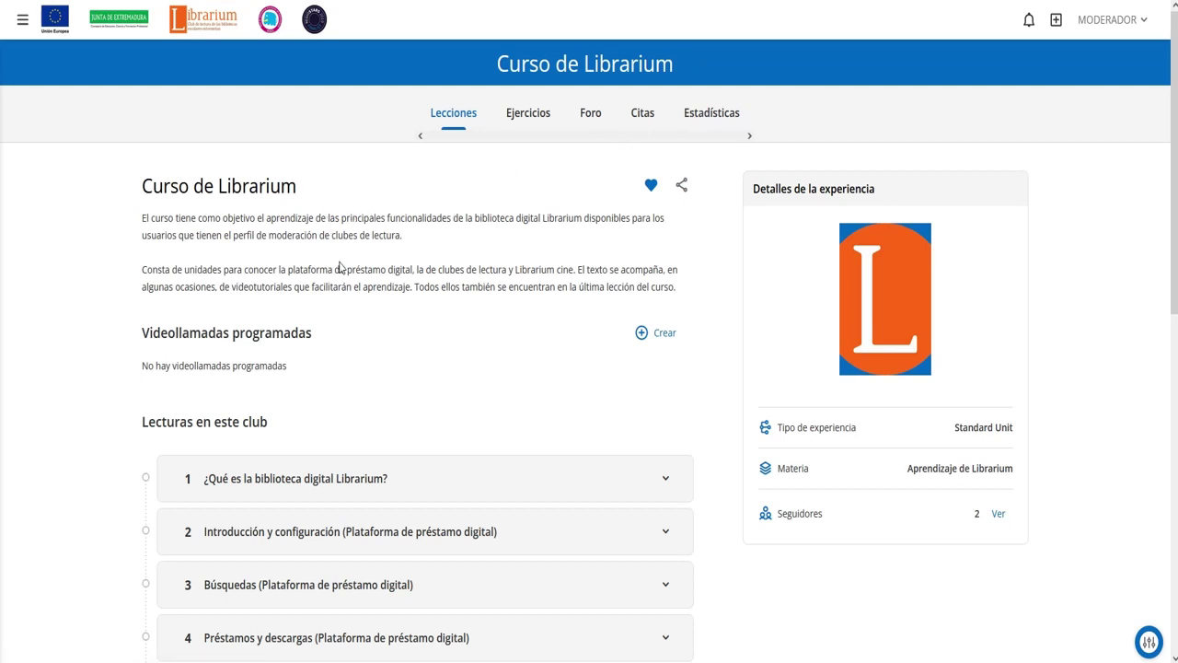
{"action": "left_click", "coordinate": [664, 340]}
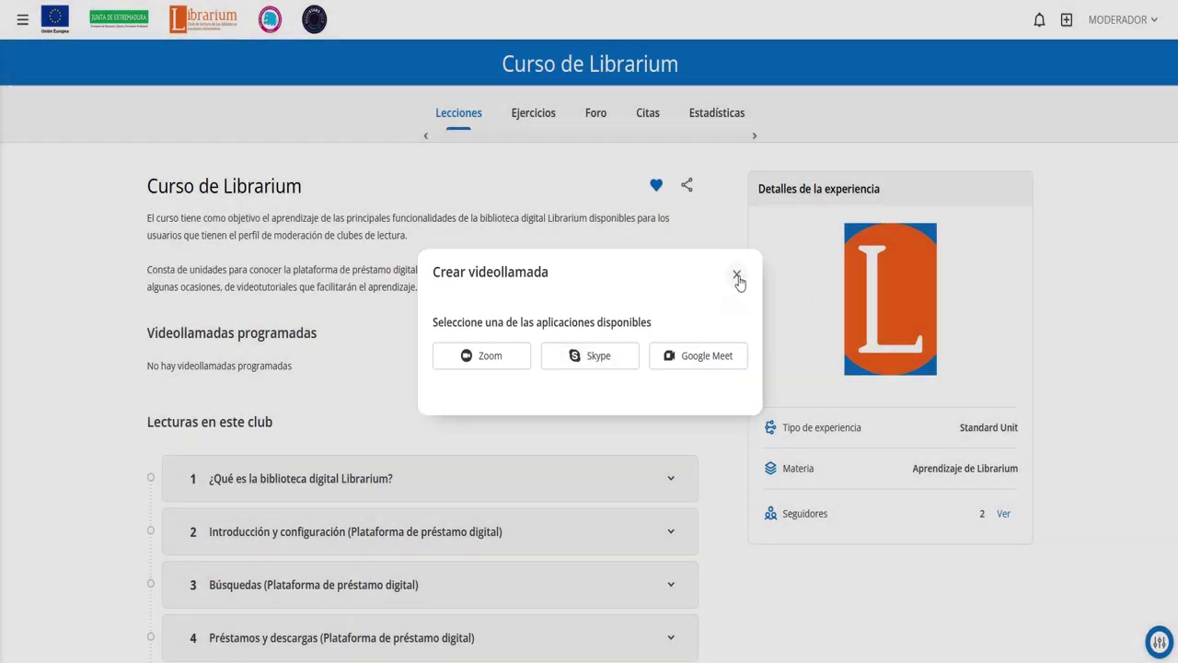
{"action": "left_click", "coordinate": [736, 276]}
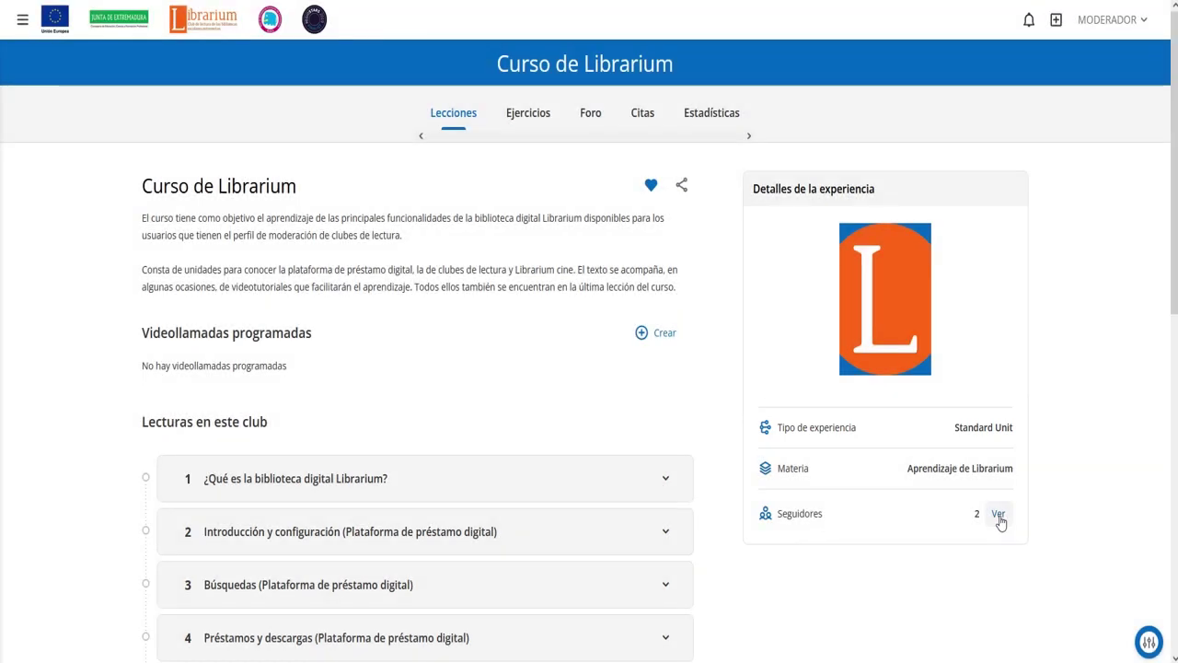
{"action": "left_click", "coordinate": [999, 516]}
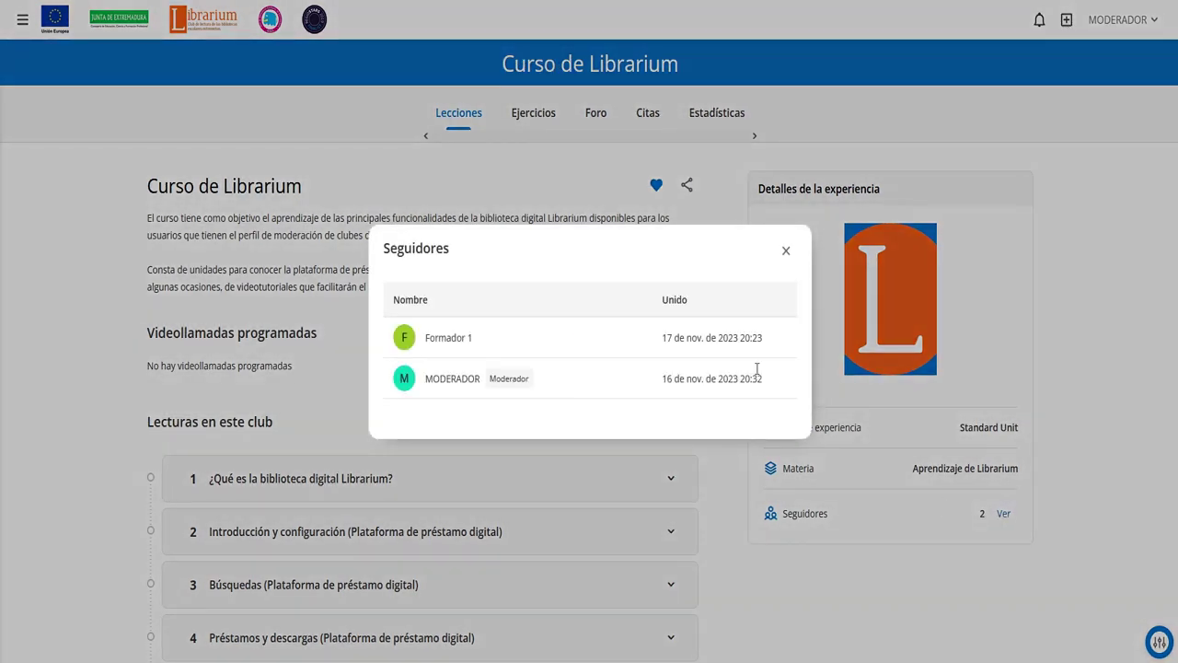
{"action": "left_click", "coordinate": [786, 254]}
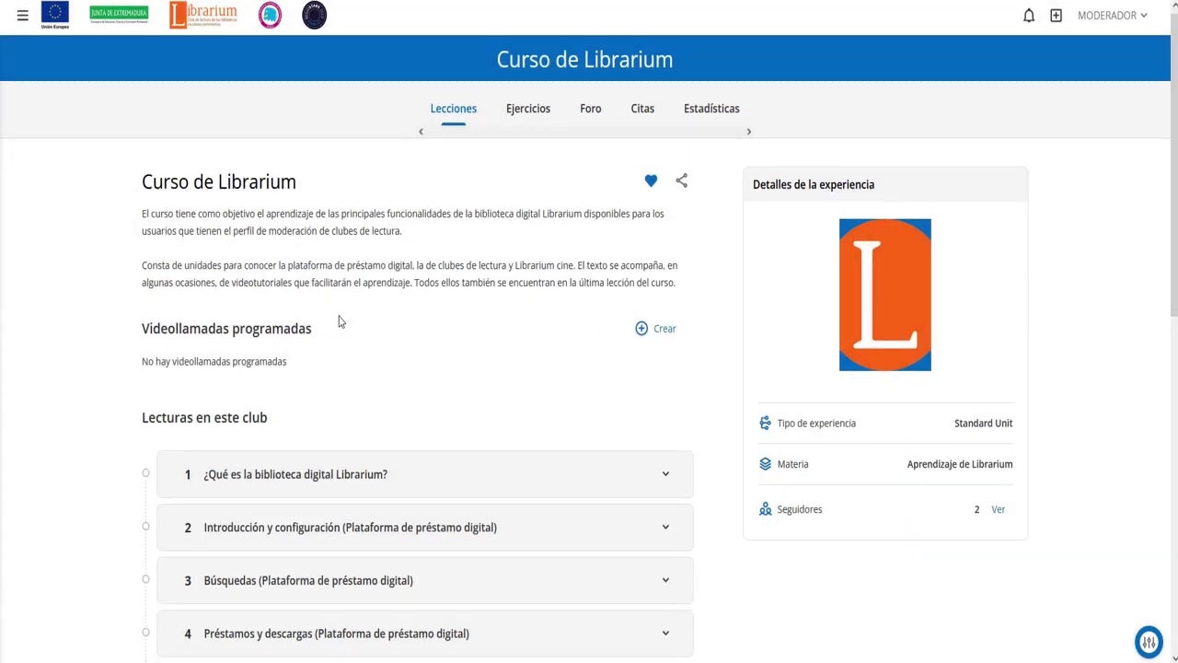
Expand lesson 1, "¿Qué es la biblioteca digital Librarium?", and read through its Ecosistema Librarium section.
{"action": "scroll", "coordinate": [338, 321], "scroll_direction": "down", "scroll_amount": 3}
{"action": "left_click", "coordinate": [295, 336]}
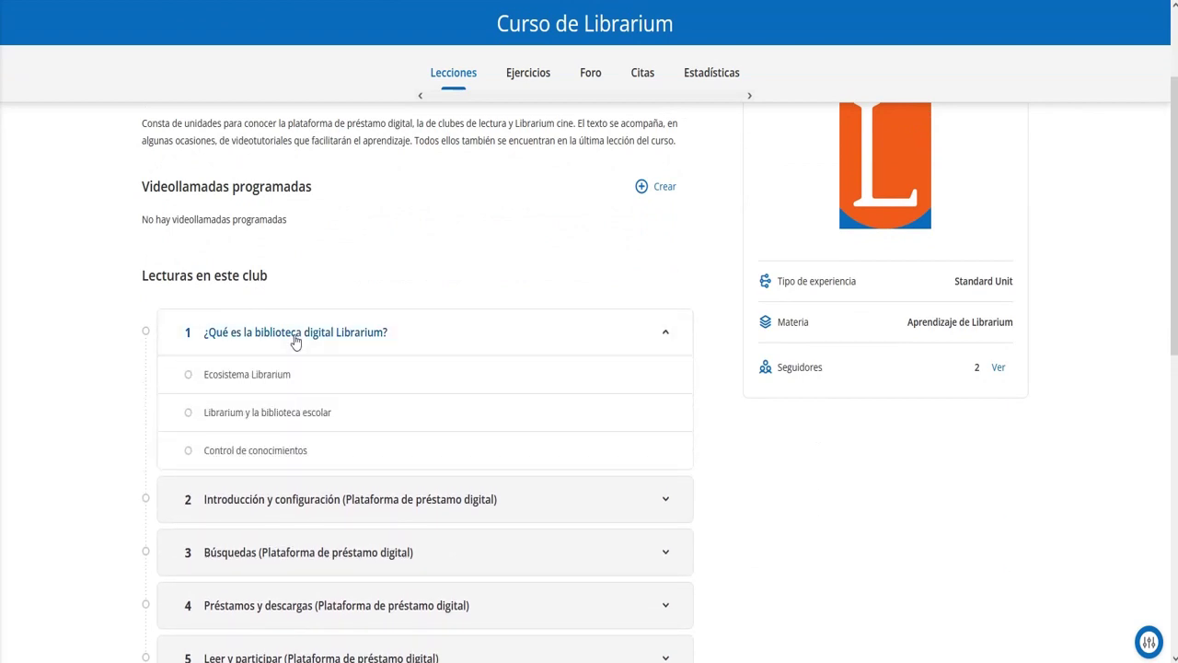
{"action": "scroll", "coordinate": [295, 340], "scroll_direction": "down", "scroll_amount": 2}
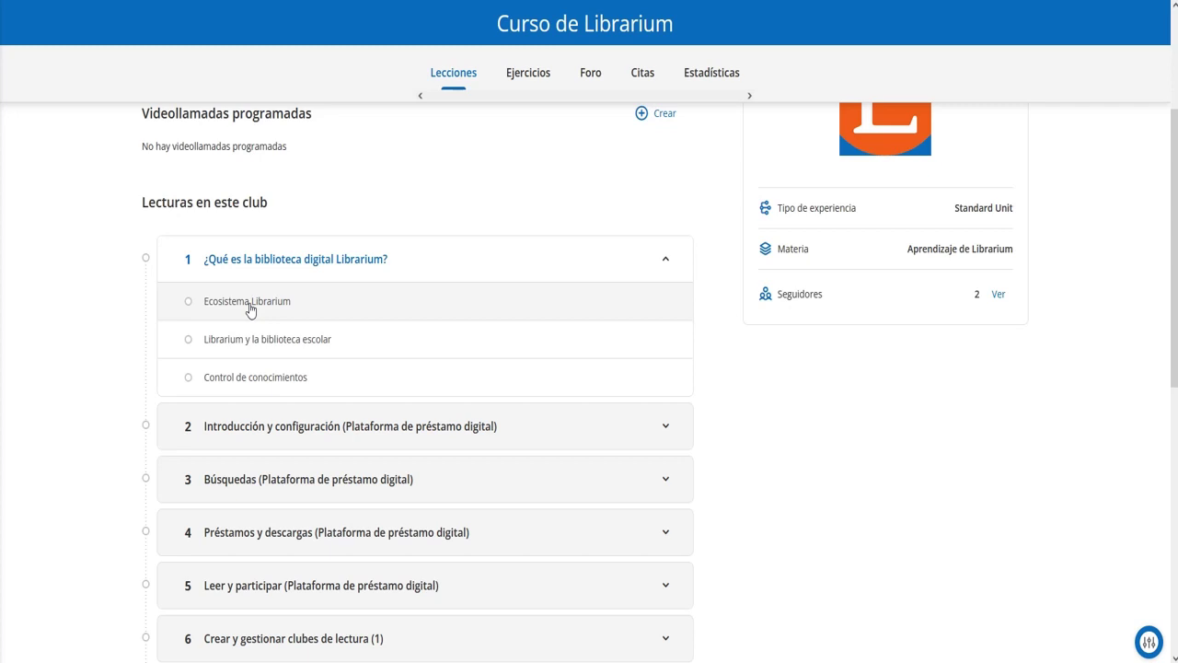
{"action": "left_click", "coordinate": [250, 309]}
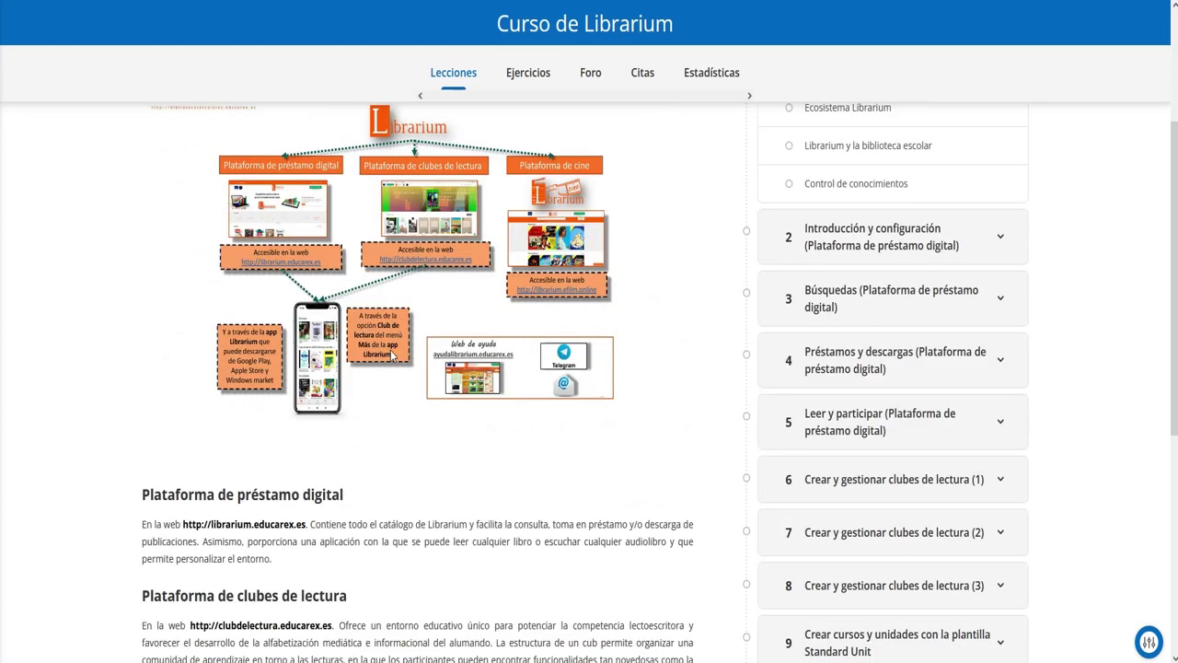
{"action": "scroll", "coordinate": [388, 353], "scroll_direction": "down", "scroll_amount": 5}
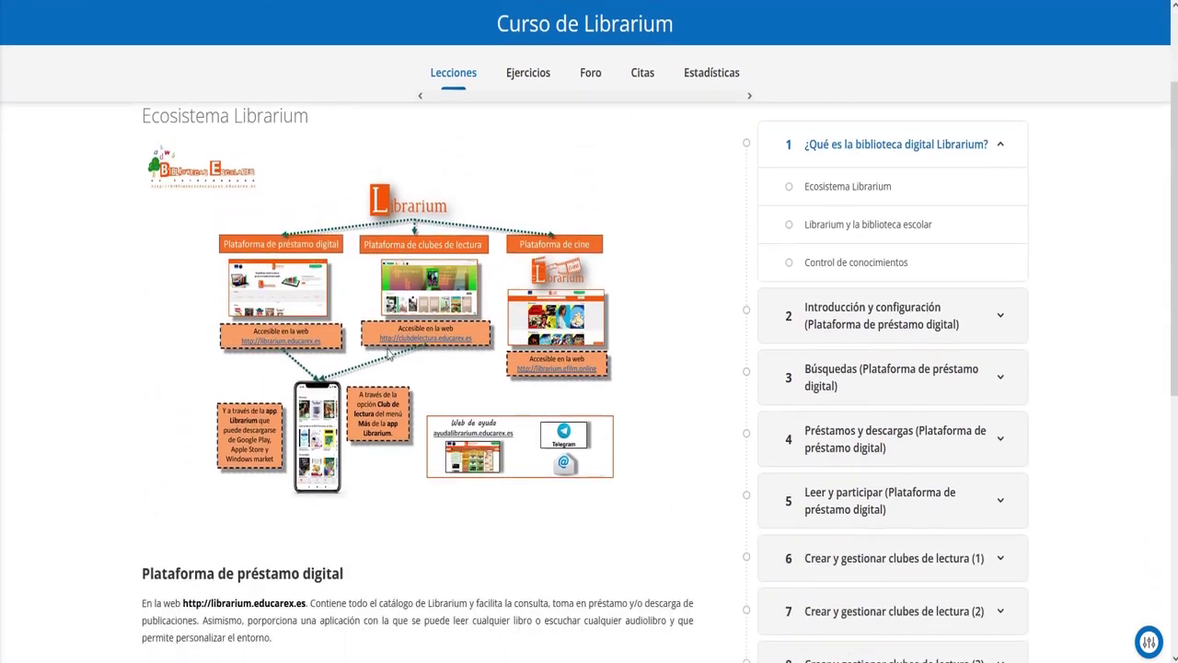
{"action": "scroll", "coordinate": [387, 353], "scroll_direction": "down", "scroll_amount": 3}
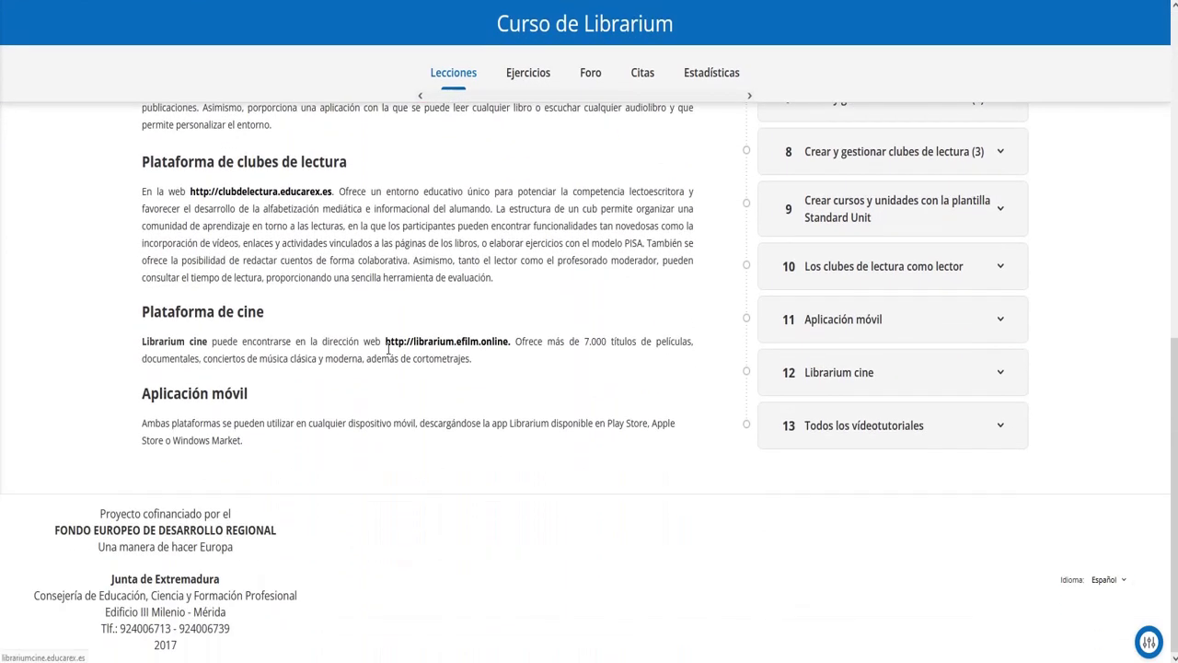
{"action": "scroll", "coordinate": [387, 352], "scroll_direction": "up", "scroll_amount": 6}
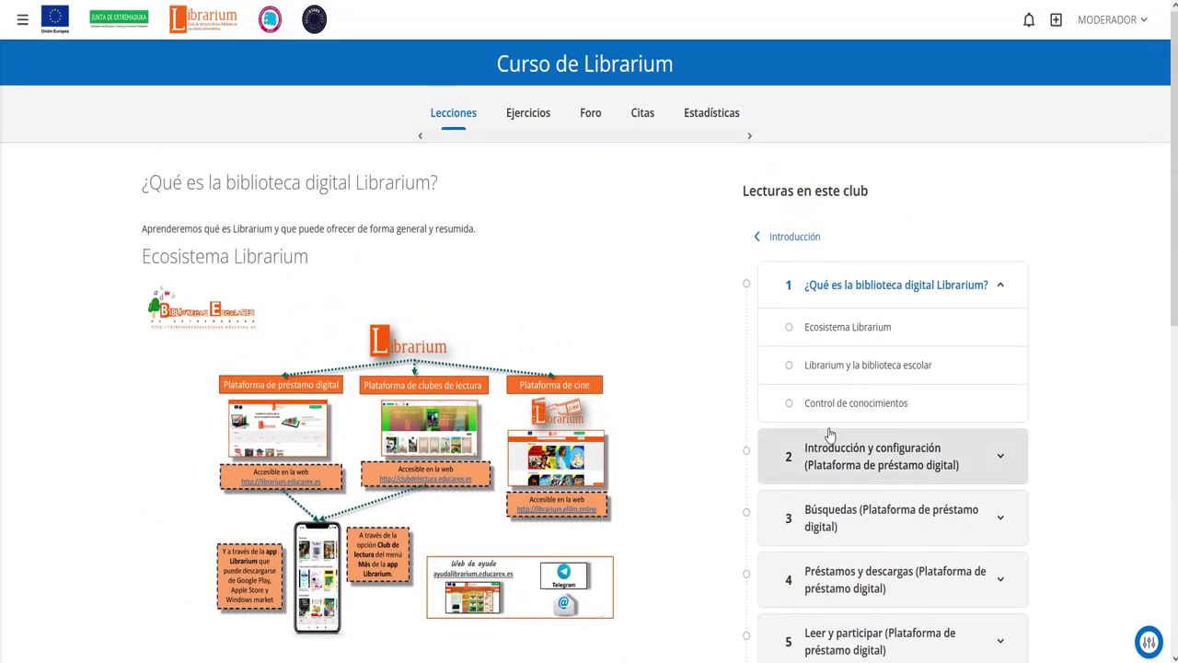
View the Control de conocimientos and "Librarium y la biblioteca escolar" sections of lesson 1.
{"action": "left_click", "coordinate": [829, 412]}
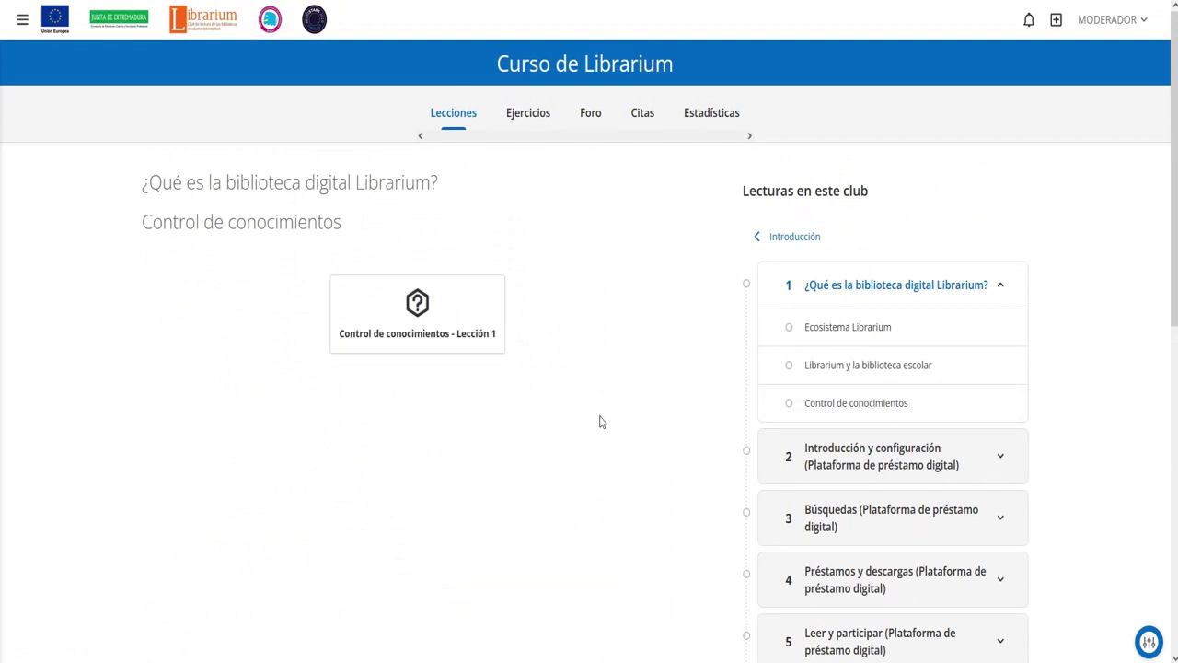
{"action": "left_click", "coordinate": [826, 363]}
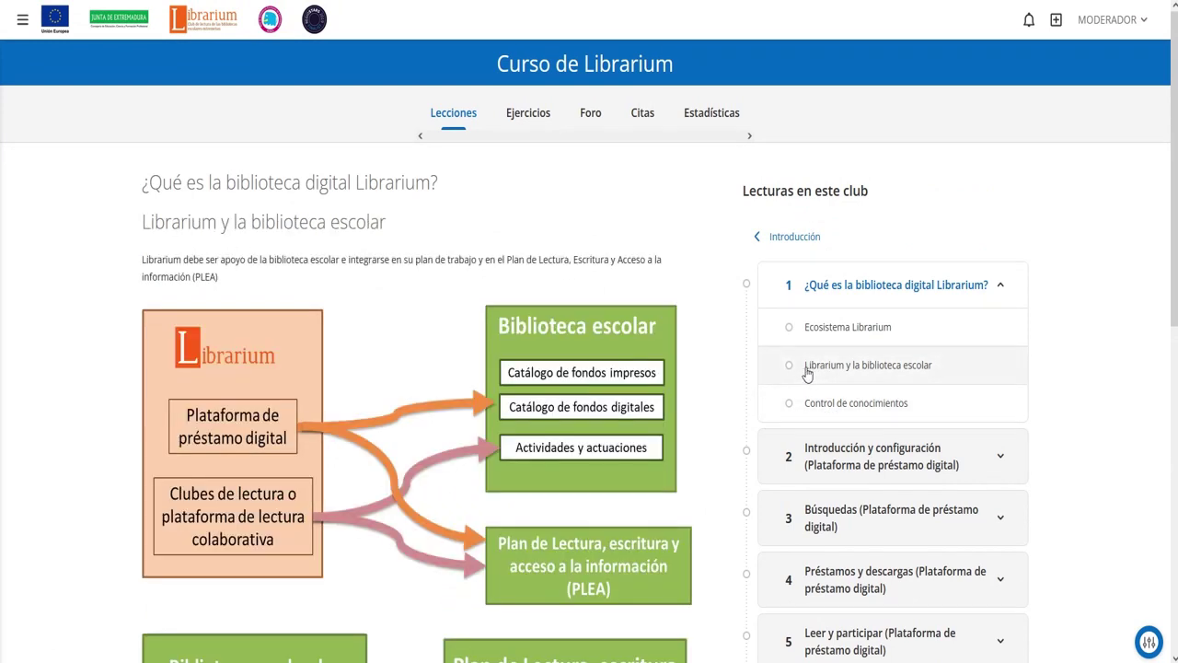
{"action": "scroll", "coordinate": [537, 414], "scroll_direction": "down", "scroll_amount": 1}
{"action": "scroll", "coordinate": [538, 414], "scroll_direction": "down", "scroll_amount": 3}
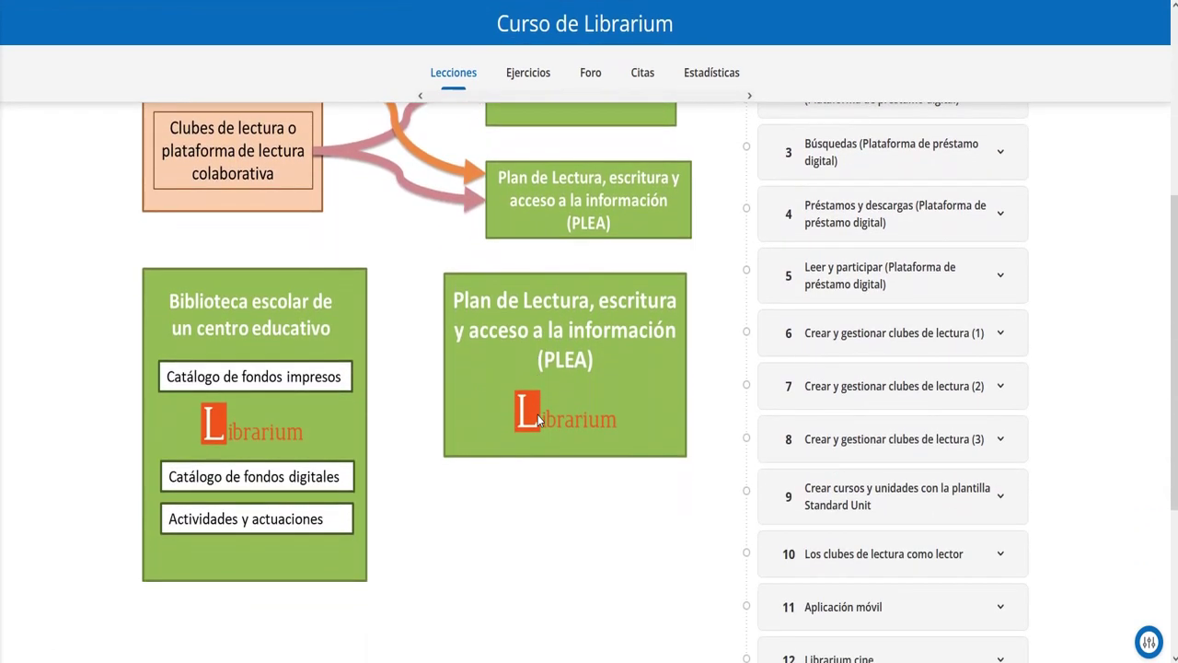
{"action": "scroll", "coordinate": [537, 414], "scroll_direction": "up", "scroll_amount": 5}
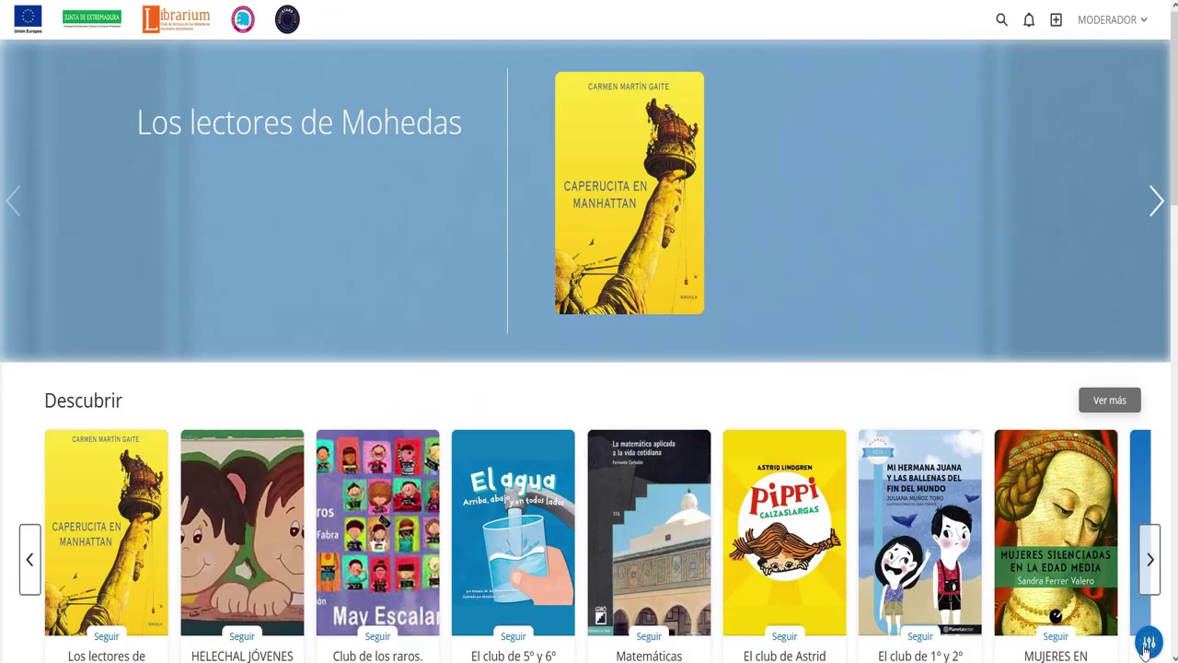
Start a new club from scratch using the Standard Unit template.
{"action": "left_click", "coordinate": [1149, 641]}
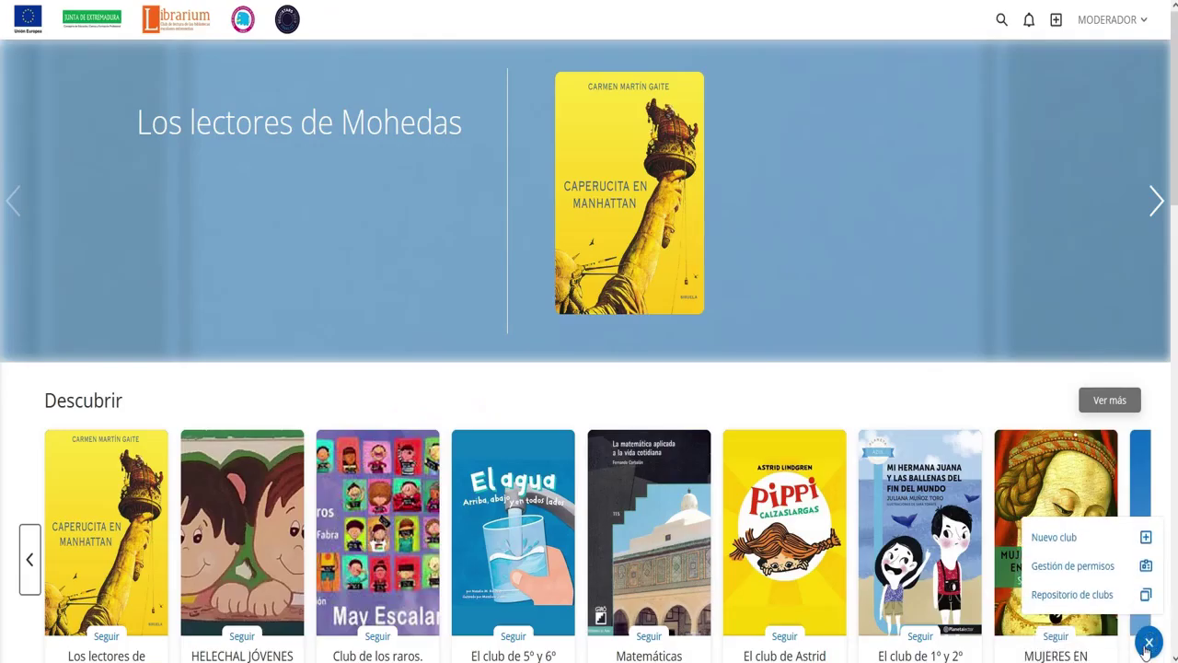
{"action": "left_click", "coordinate": [1073, 545]}
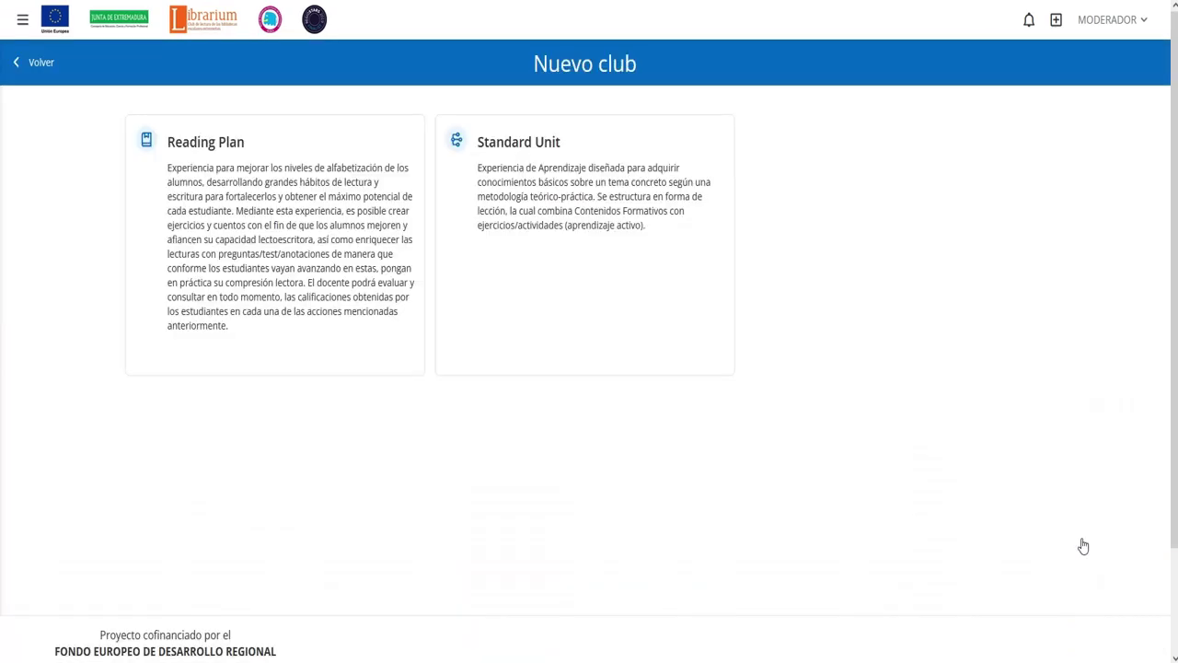
{"action": "left_click", "coordinate": [537, 219]}
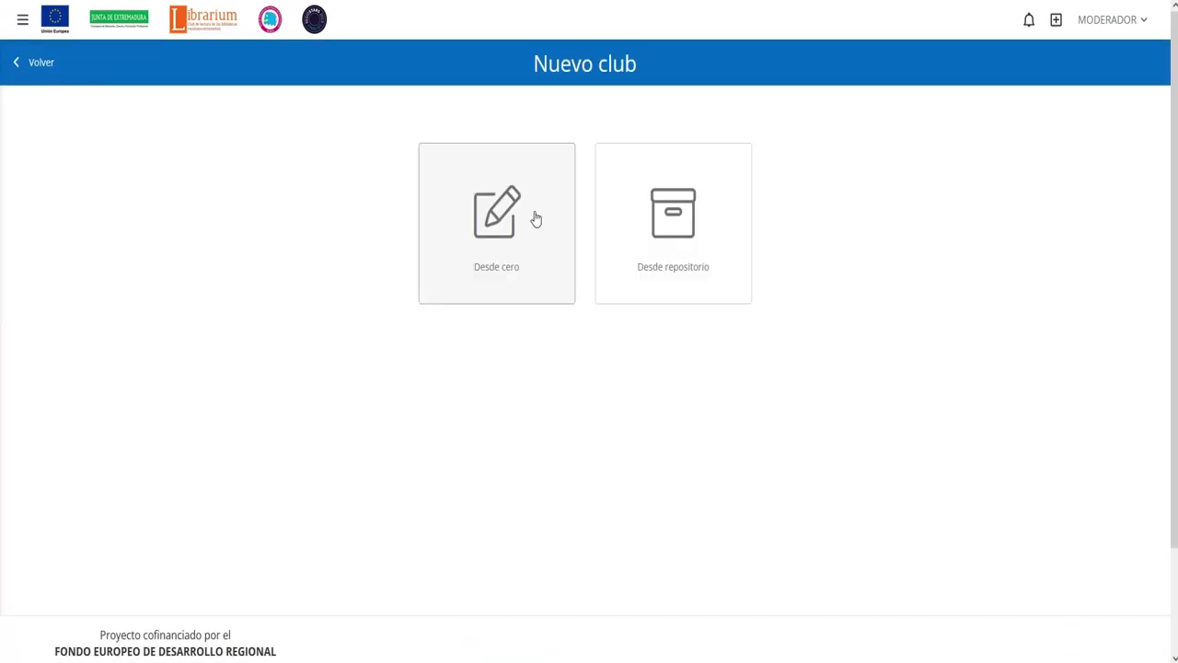
{"action": "left_click", "coordinate": [531, 280]}
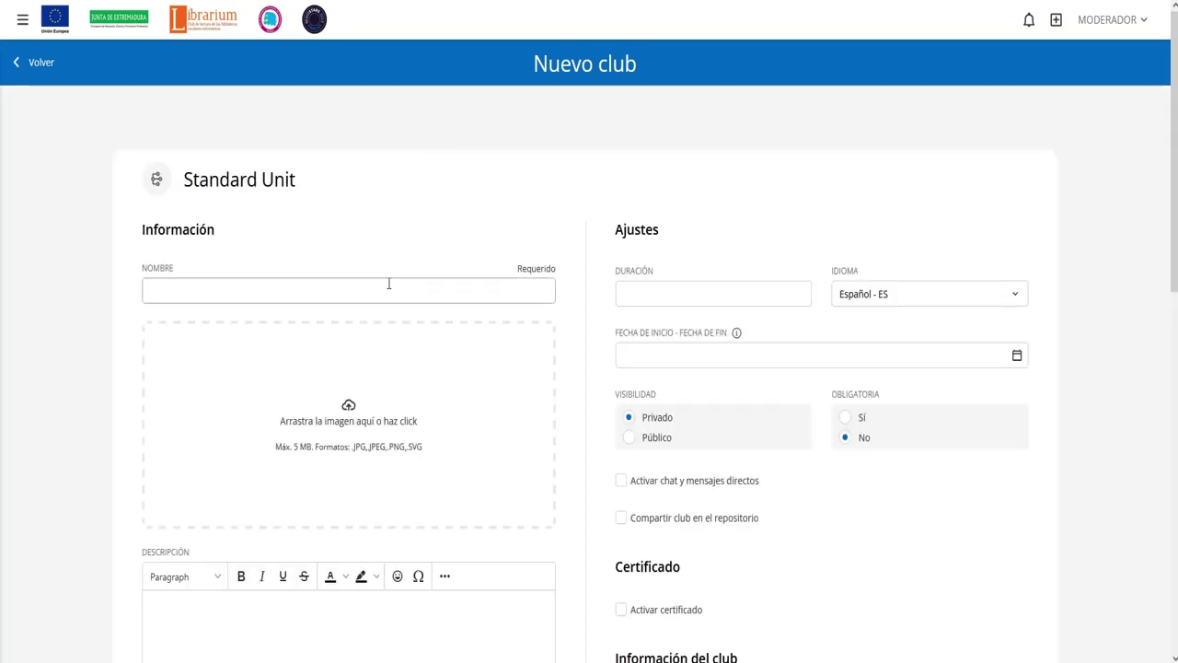
Name the new club "Curso sobre Librarium".
{"action": "left_click", "coordinate": [352, 293]}
{"action": "type", "text": "Curso"}
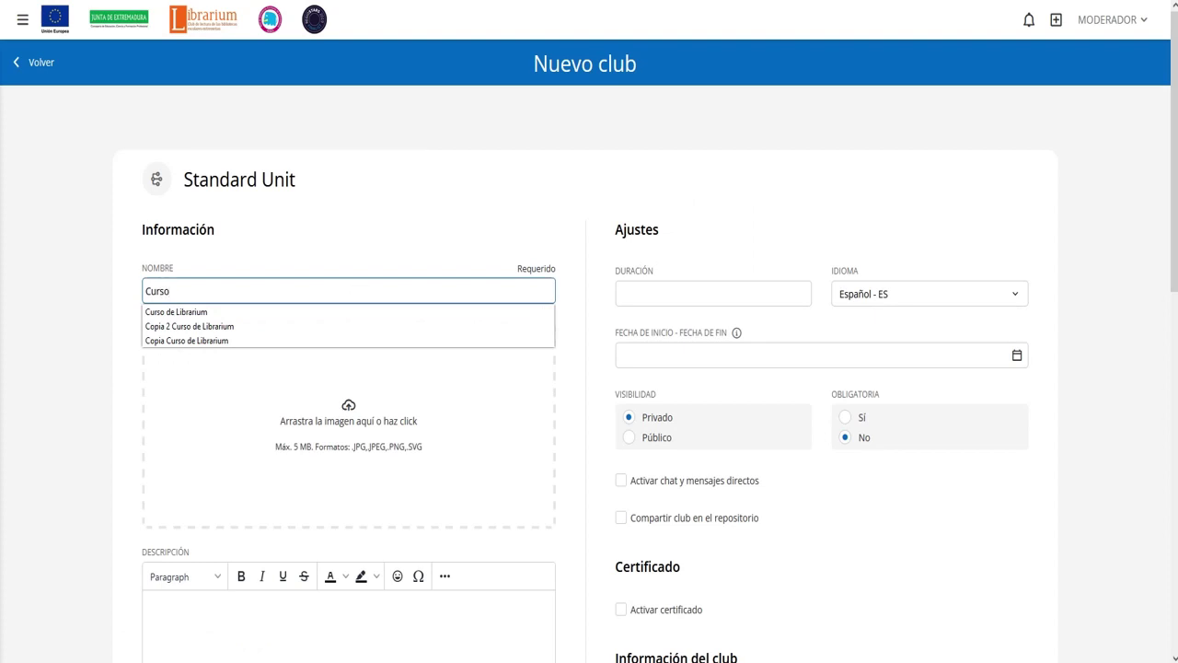
{"action": "type", "text": " sobre Lib"}
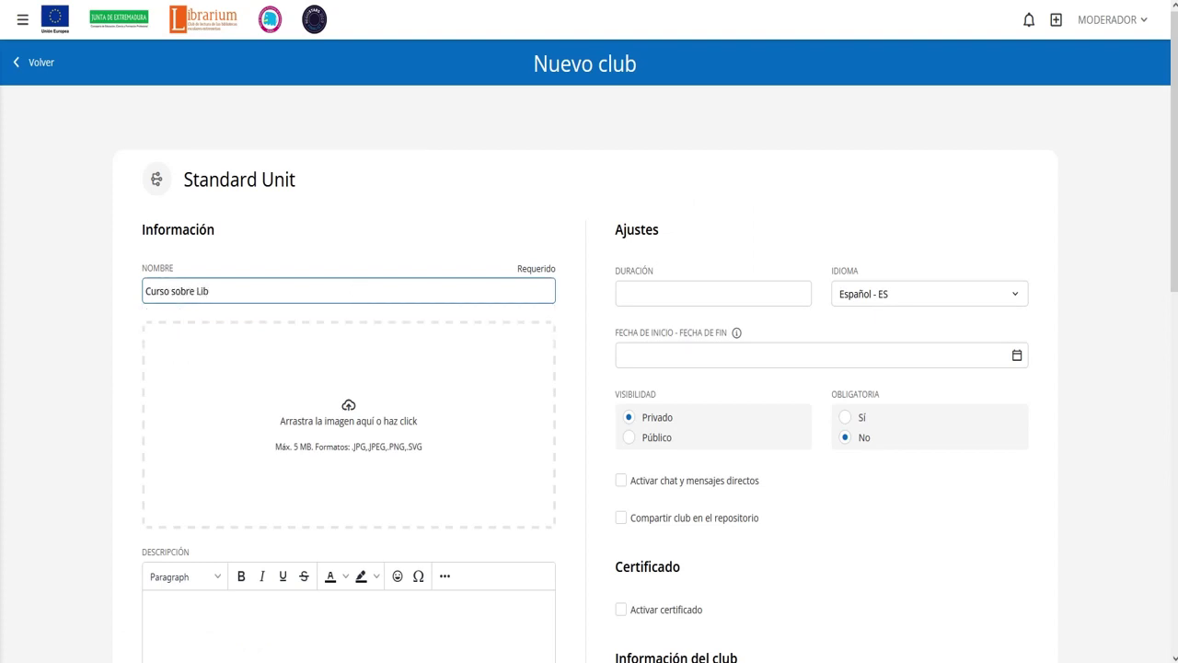
{"action": "type", "text": "rarium"}
Upload the "Logo Librarium innovated" picture from the Imágenes folder as the club's image.
{"action": "left_click", "coordinate": [356, 440]}
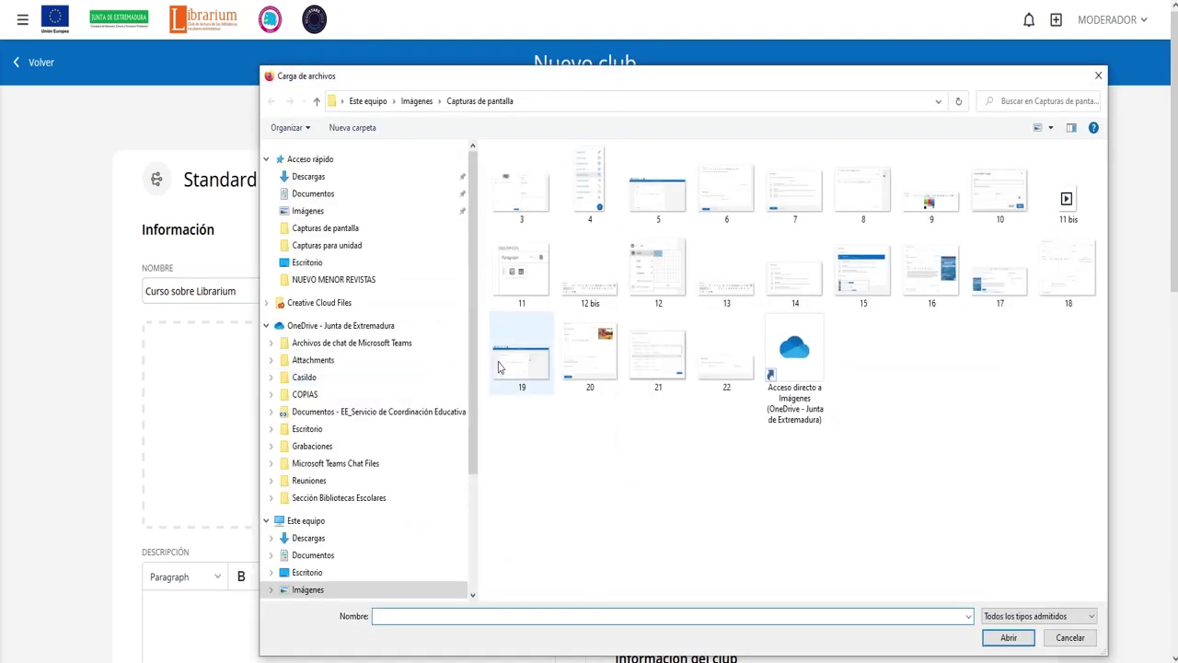
{"action": "left_click", "coordinate": [416, 101]}
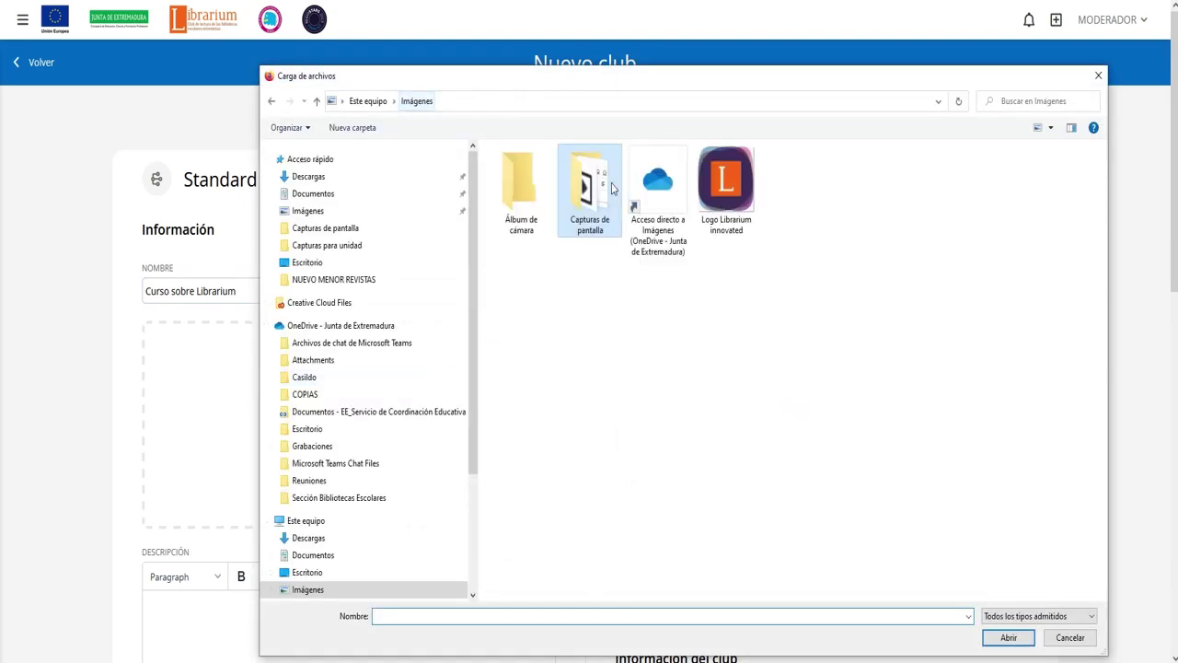
{"action": "left_click", "coordinate": [706, 210]}
{"action": "left_click", "coordinate": [991, 639]}
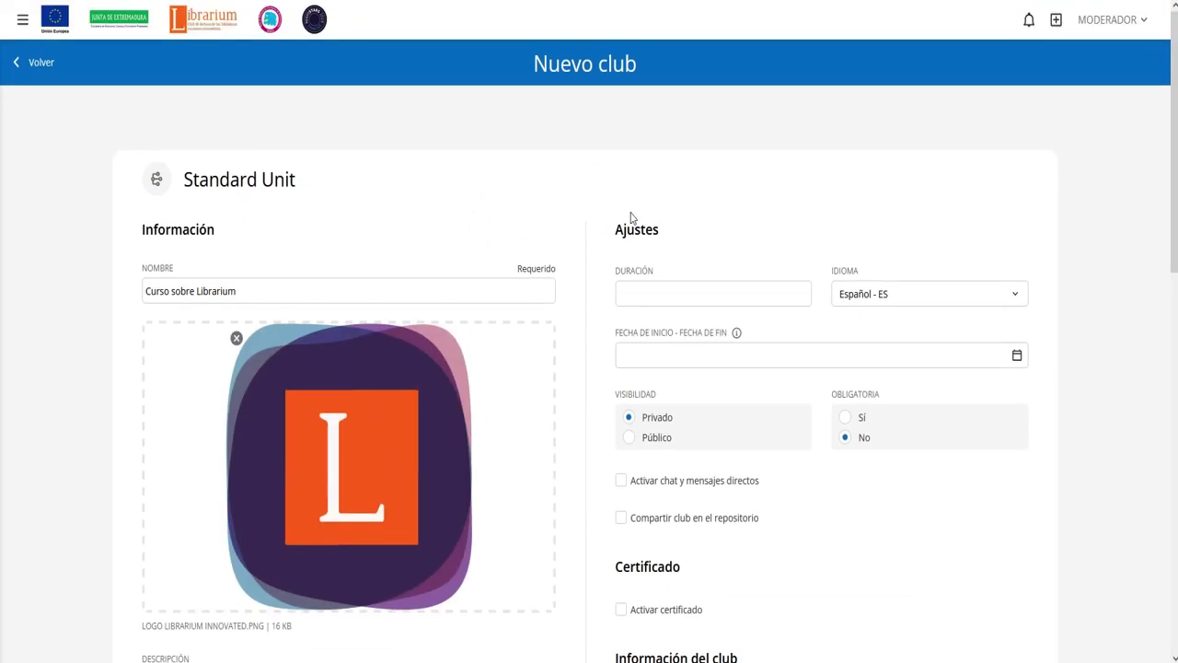
Go over the club's duration, language and date settings, and enable sharing the club in the repository.
{"action": "left_click", "coordinate": [667, 299]}
{"action": "left_click", "coordinate": [903, 304]}
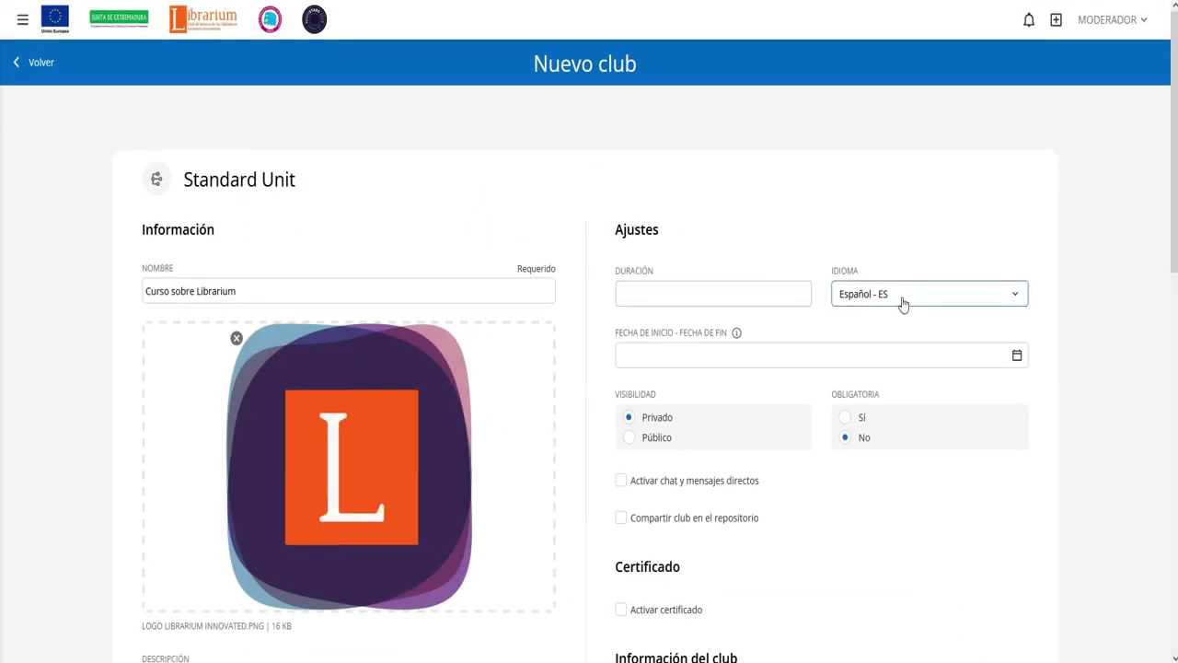
{"action": "left_click", "coordinate": [744, 361]}
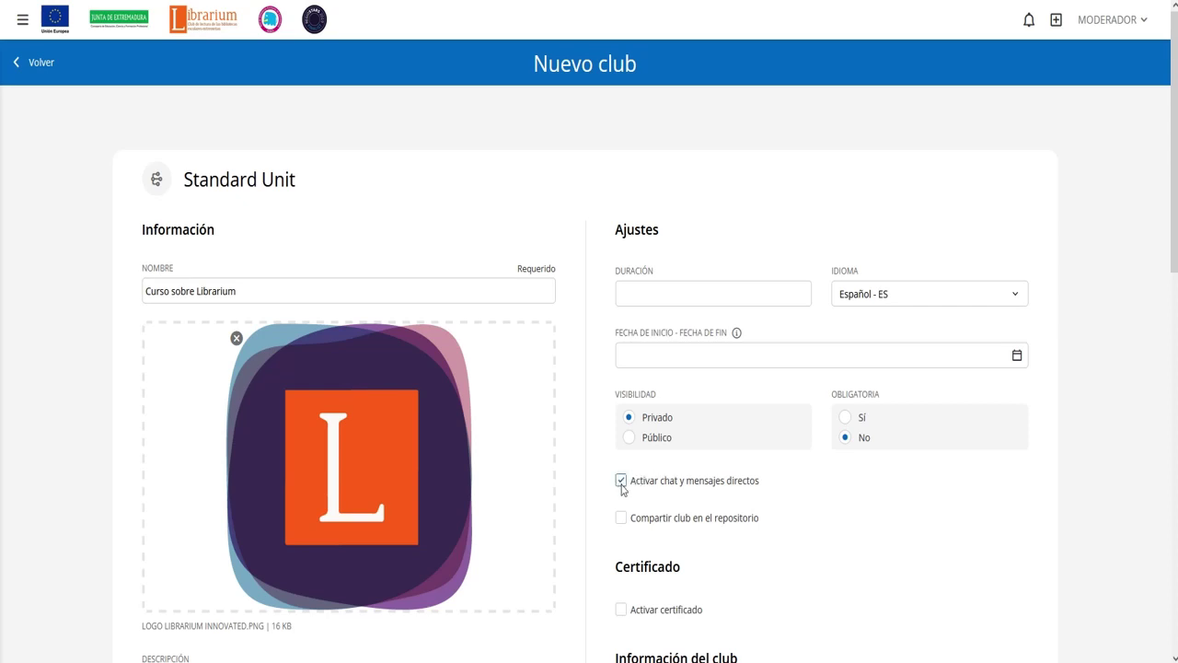
{"action": "left_click", "coordinate": [622, 520]}
{"action": "scroll", "coordinate": [760, 523], "scroll_direction": "down", "scroll_amount": 3}
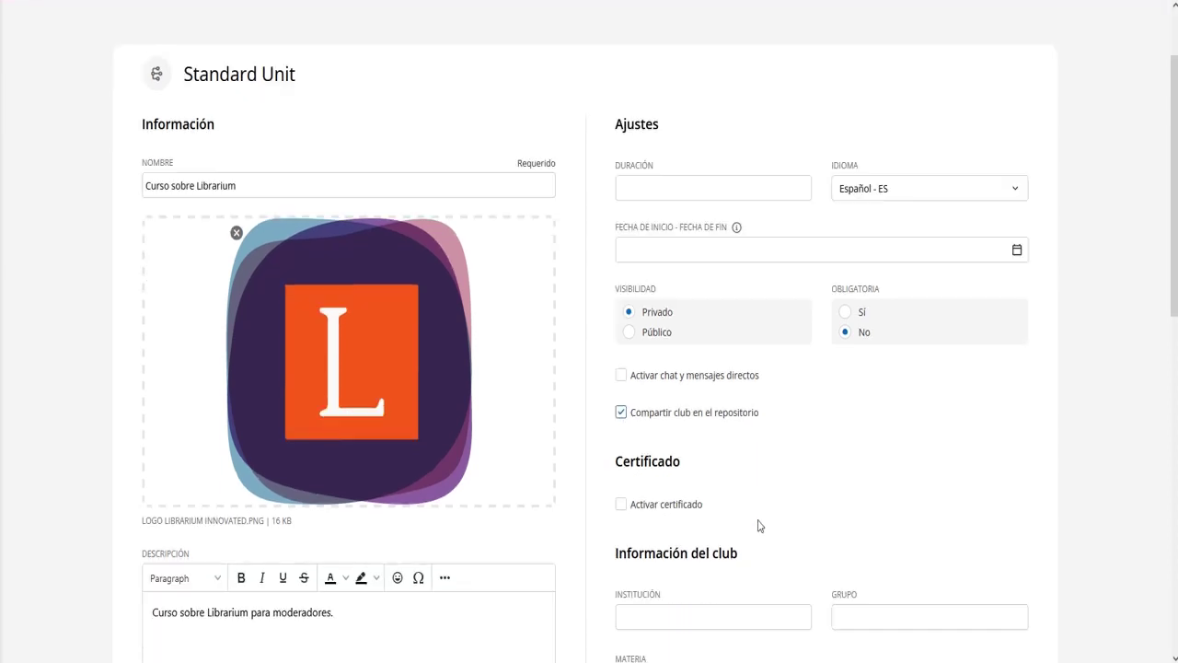
Set the institution to "Secretaría General de Educación y Formación Profesional" and the subject to "Formación en Librarium".
{"action": "left_click", "coordinate": [626, 431]}
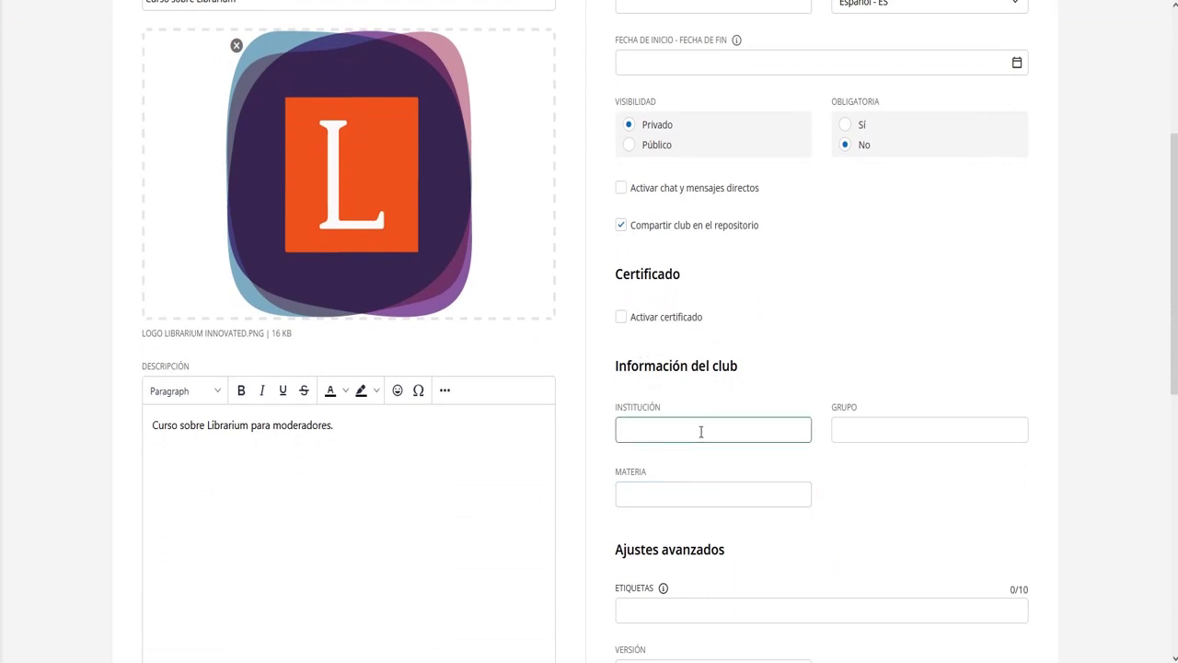
{"action": "type", "text": "Se"}
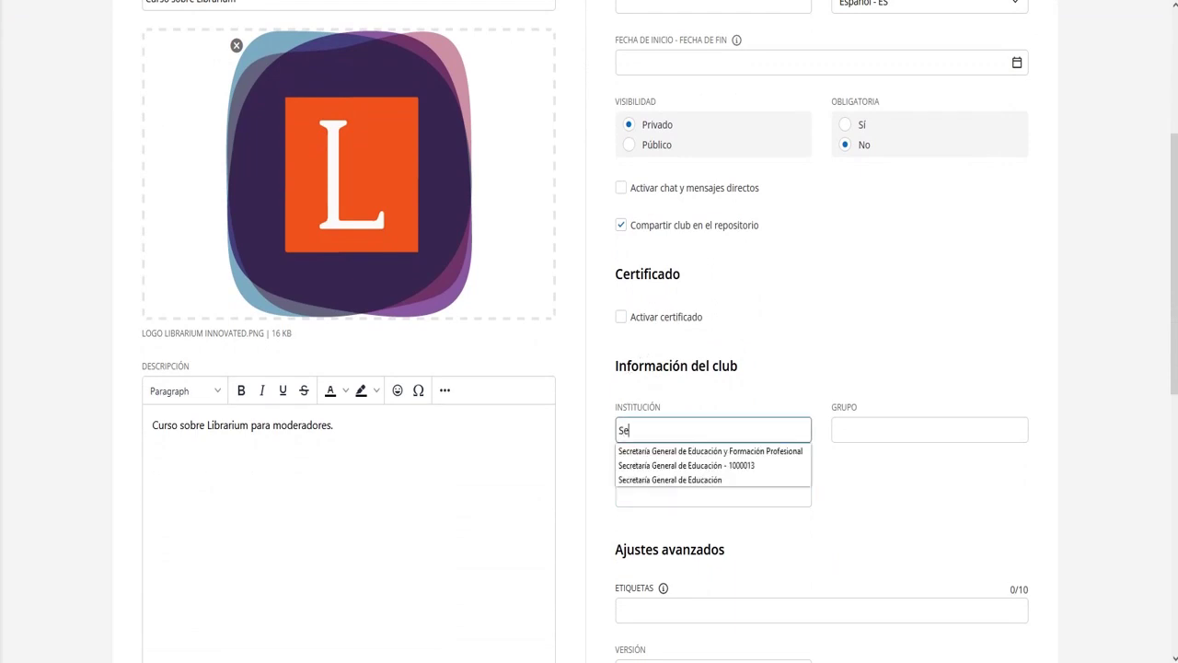
{"action": "left_click", "coordinate": [721, 452]}
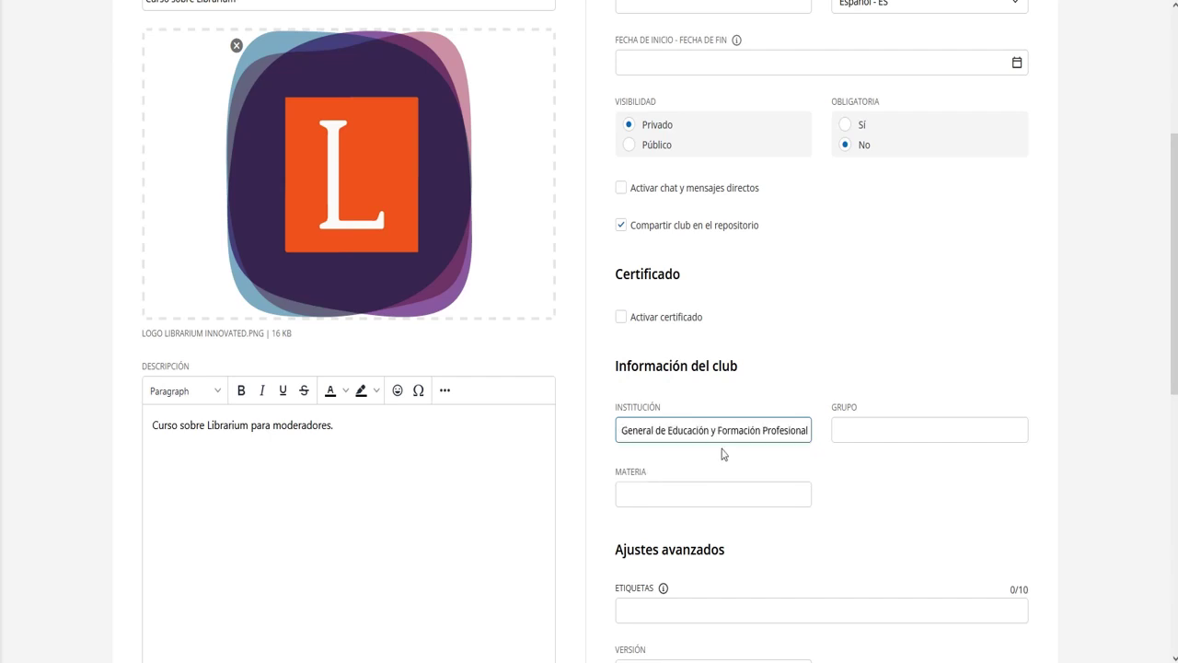
{"action": "scroll", "coordinate": [779, 473], "scroll_direction": "down", "scroll_amount": 1}
{"action": "left_click", "coordinate": [655, 418]}
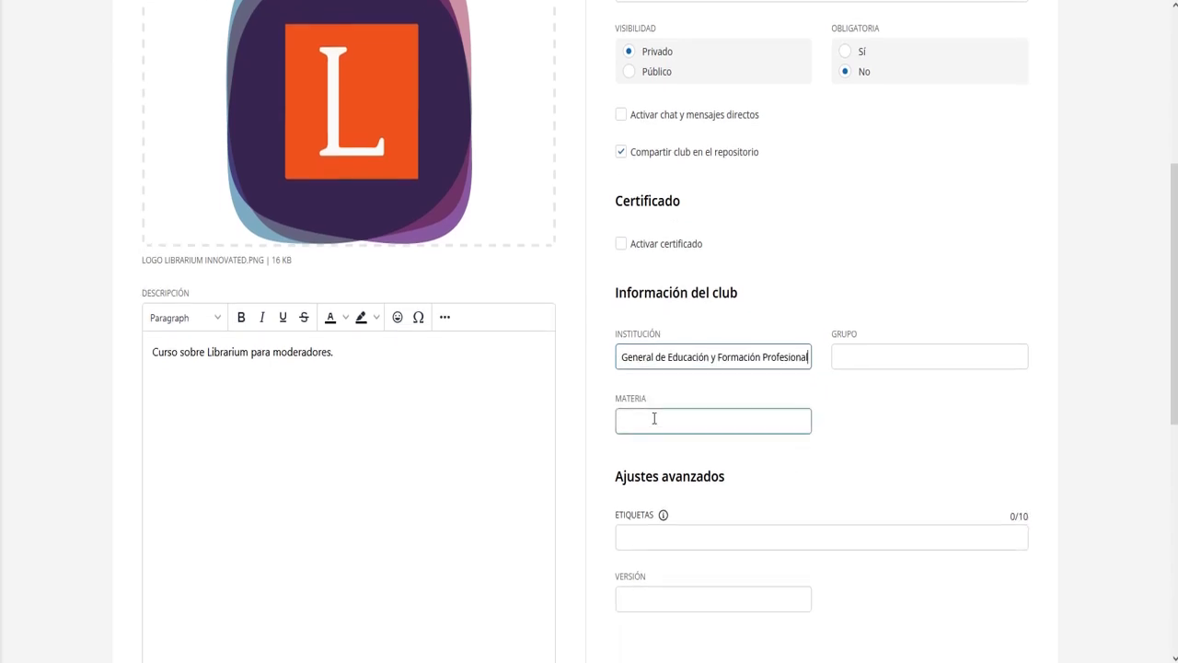
{"action": "type", "text": "Formación "}
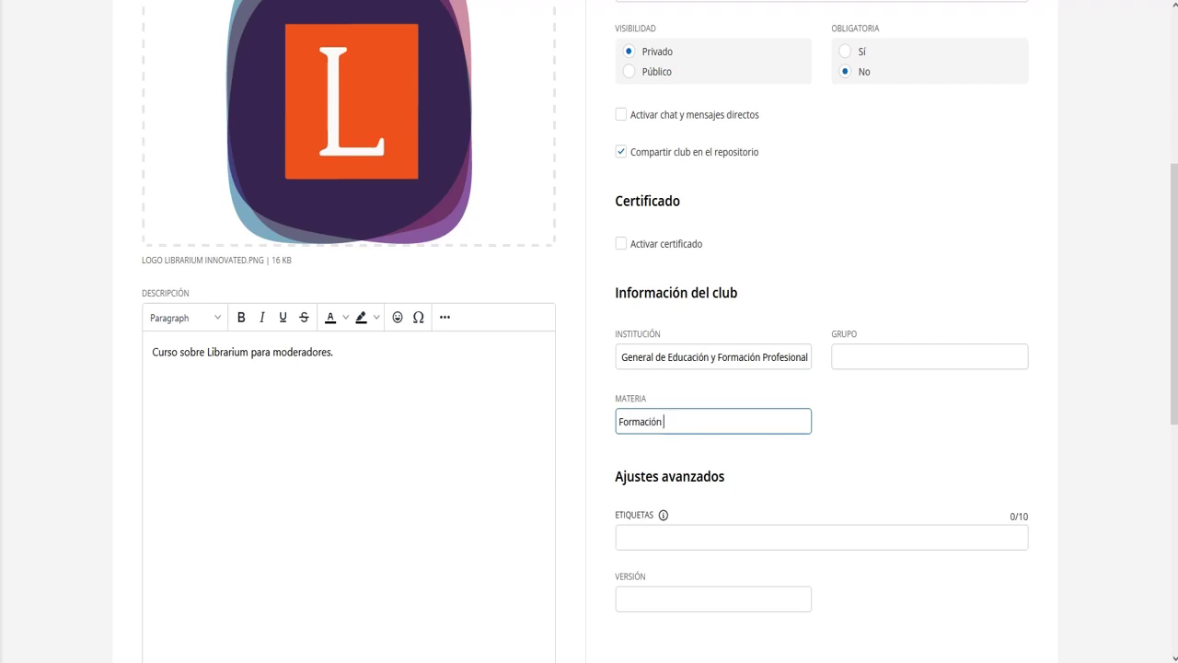
{"action": "type", "text": "en Librarium"}
Add the tag "Librarium", enter "Formación" as a further tag, and save the club.
{"action": "left_click", "coordinate": [665, 538]}
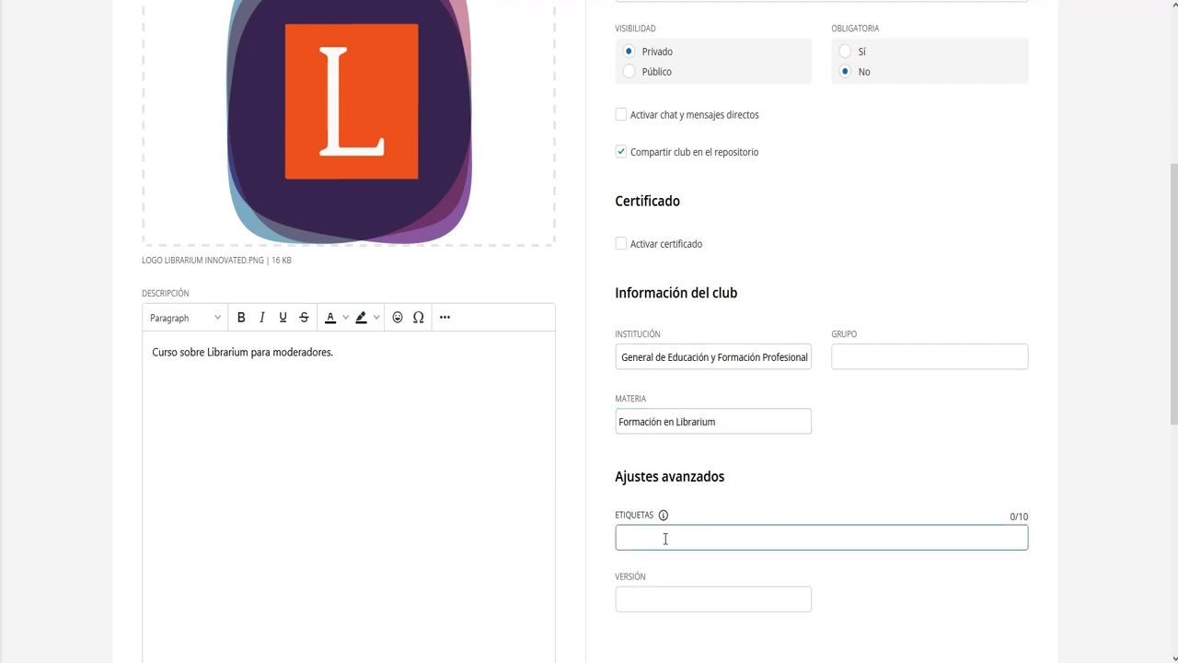
{"action": "type", "text": "Librarium"}
{"action": "key", "text": "Return"}
{"action": "type", "text": "Formaci"}
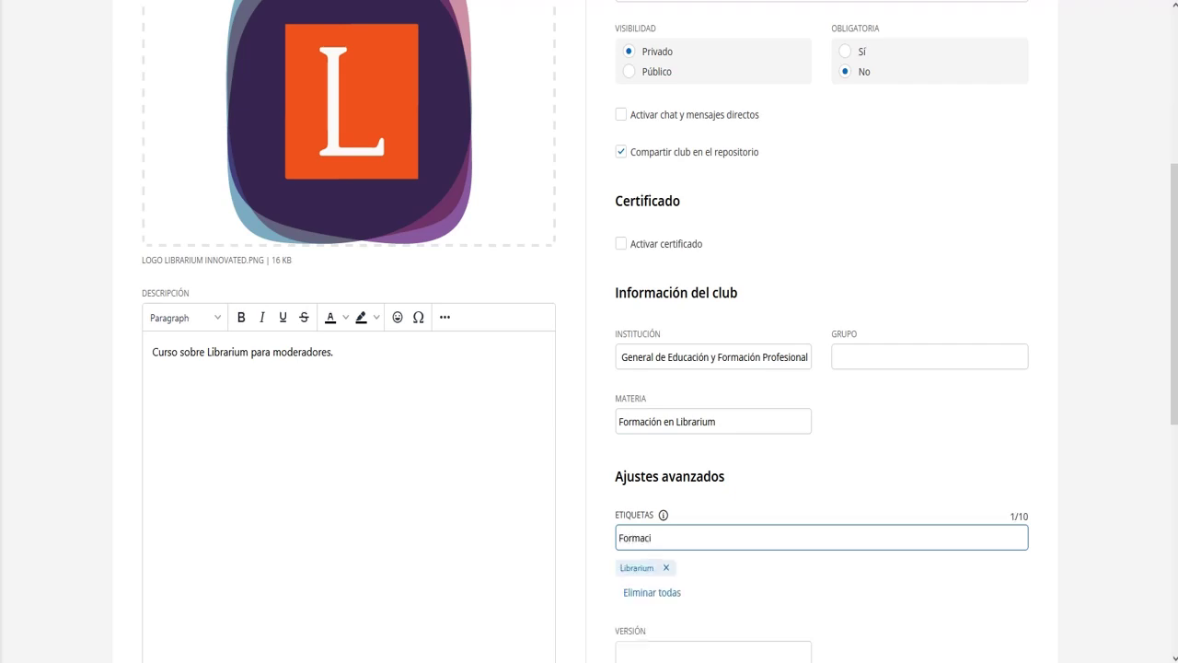
{"action": "type", "text": "ón"}
{"action": "scroll", "coordinate": [689, 488], "scroll_direction": "down", "scroll_amount": 2}
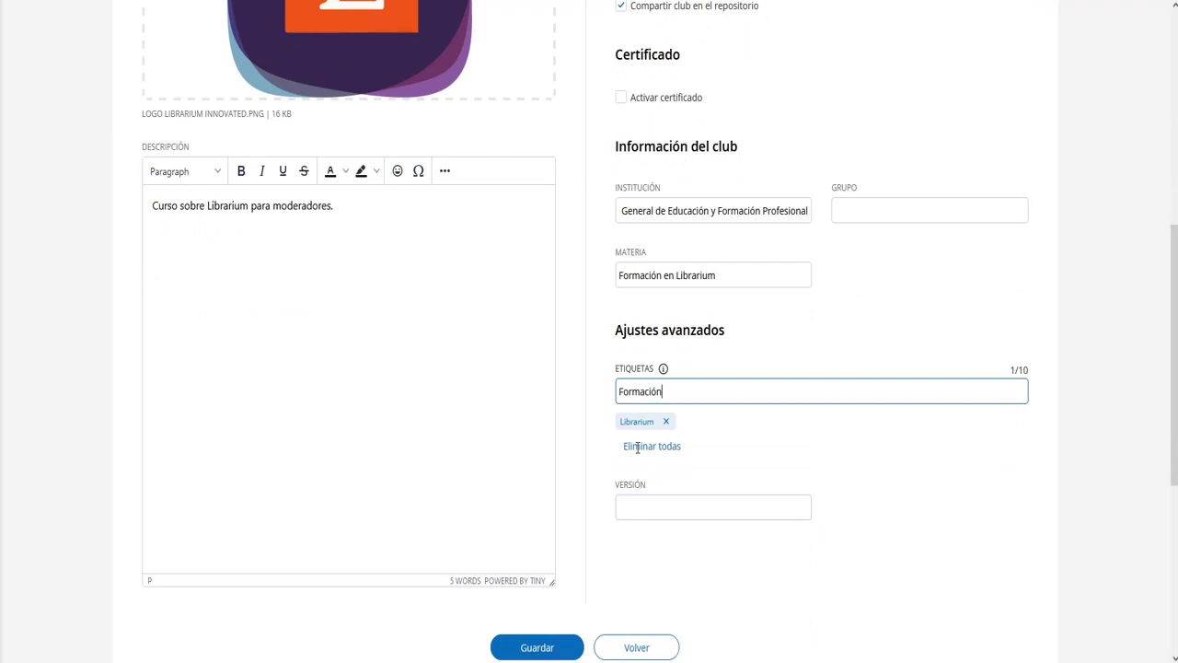
{"action": "scroll", "coordinate": [552, 543], "scroll_direction": "down", "scroll_amount": 2}
{"action": "left_click", "coordinate": [542, 500]}
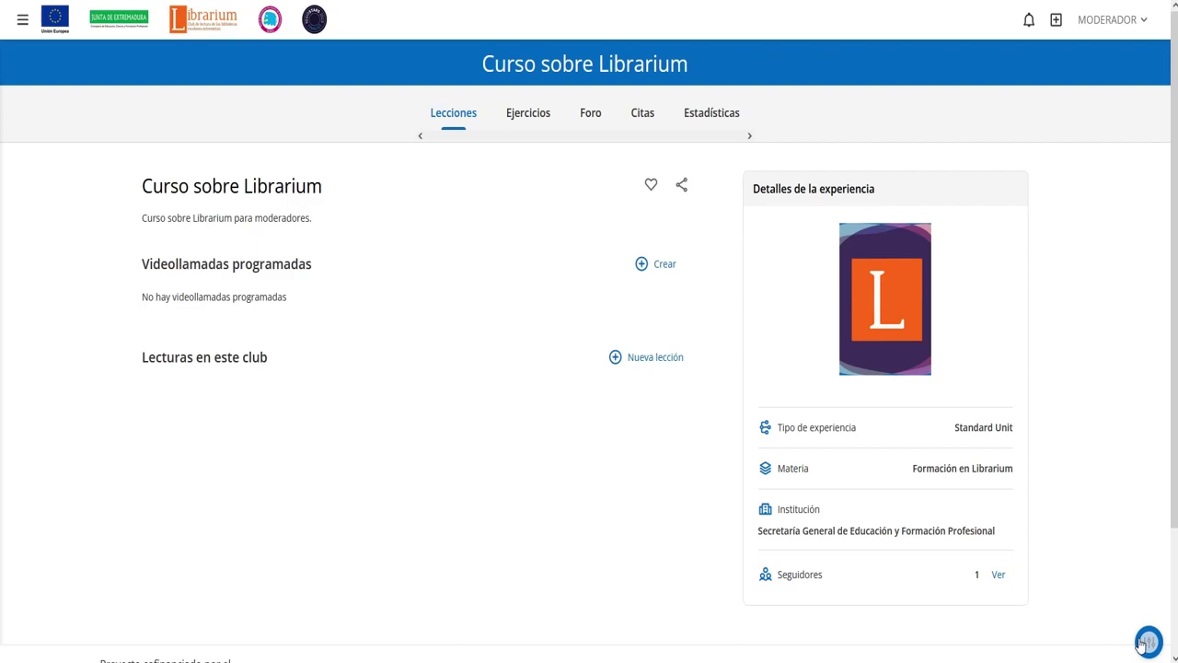
Start a new lesson titled "¿Qué es la biblioteca digital Librarium?" with the description "Aprenderemos qué es la biblioteca digital Librarium.".
{"action": "left_click", "coordinate": [1146, 641]}
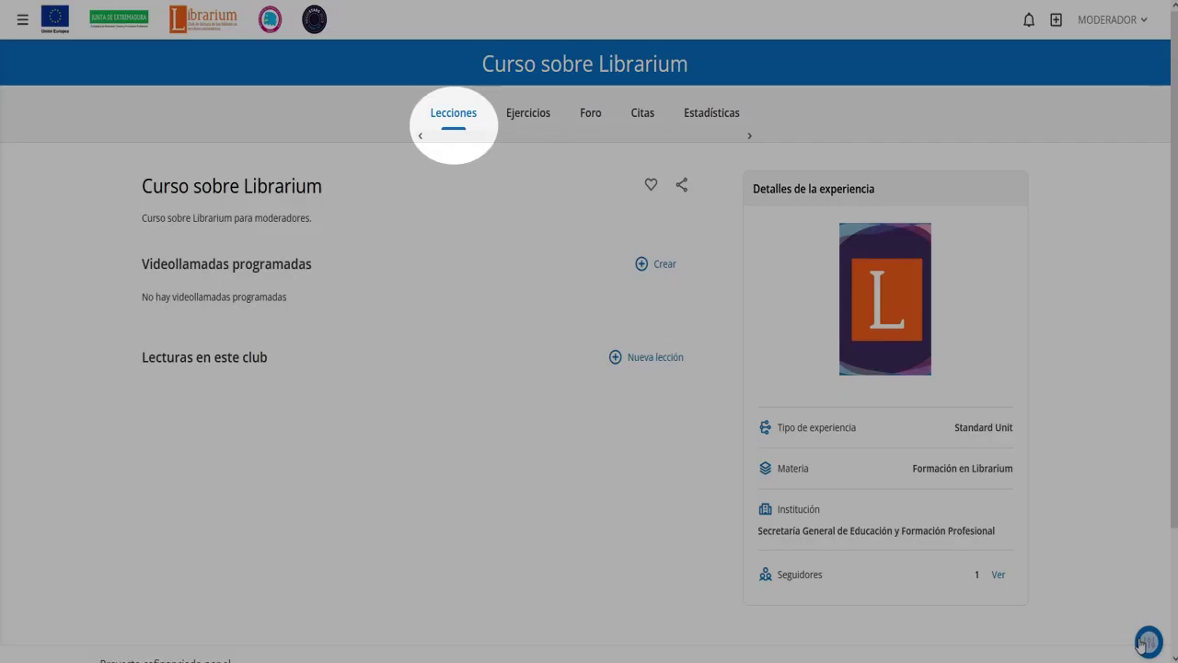
{"action": "left_click", "coordinate": [1142, 645]}
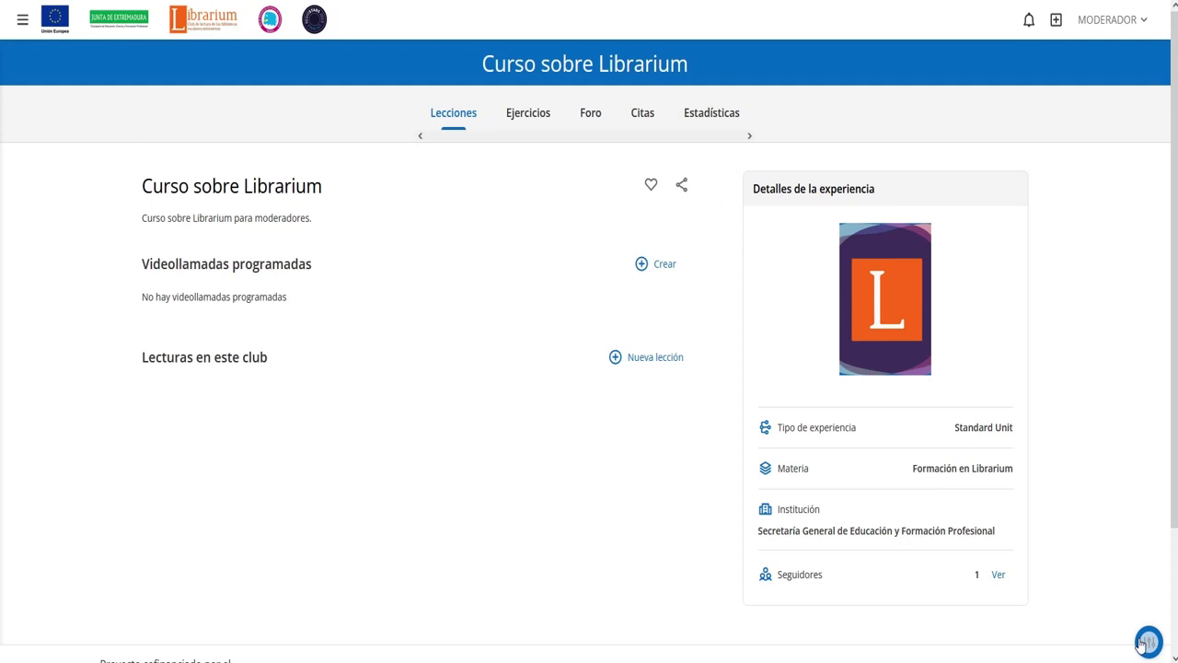
{"action": "left_click", "coordinate": [1141, 644]}
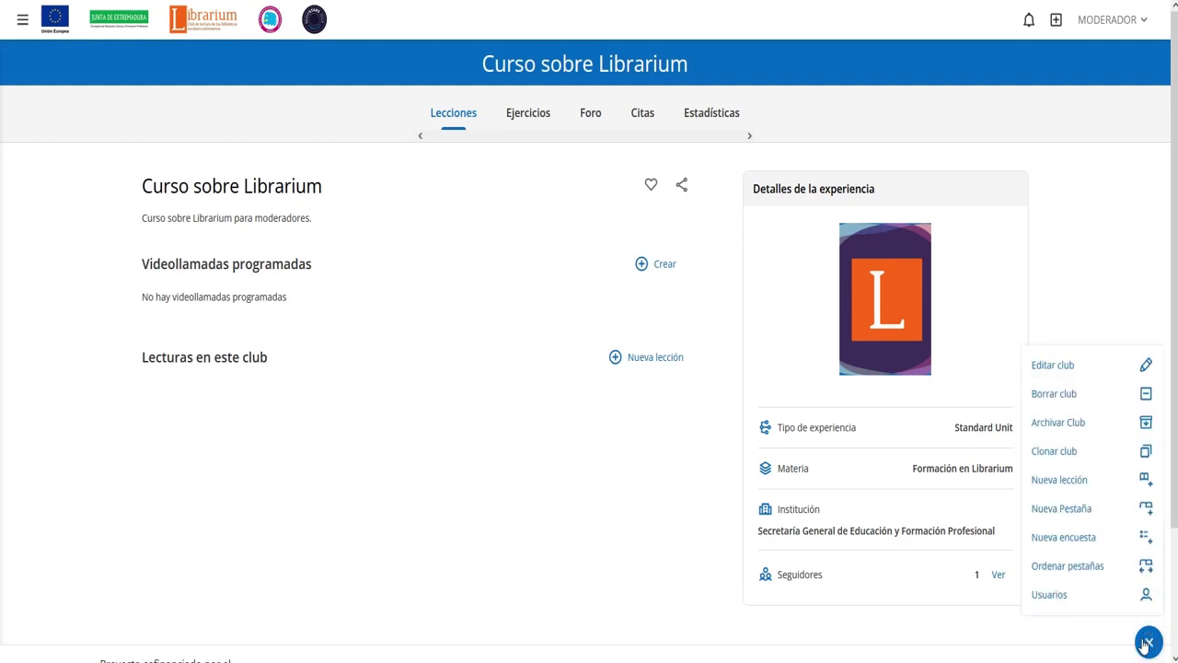
{"action": "left_click", "coordinate": [1090, 488]}
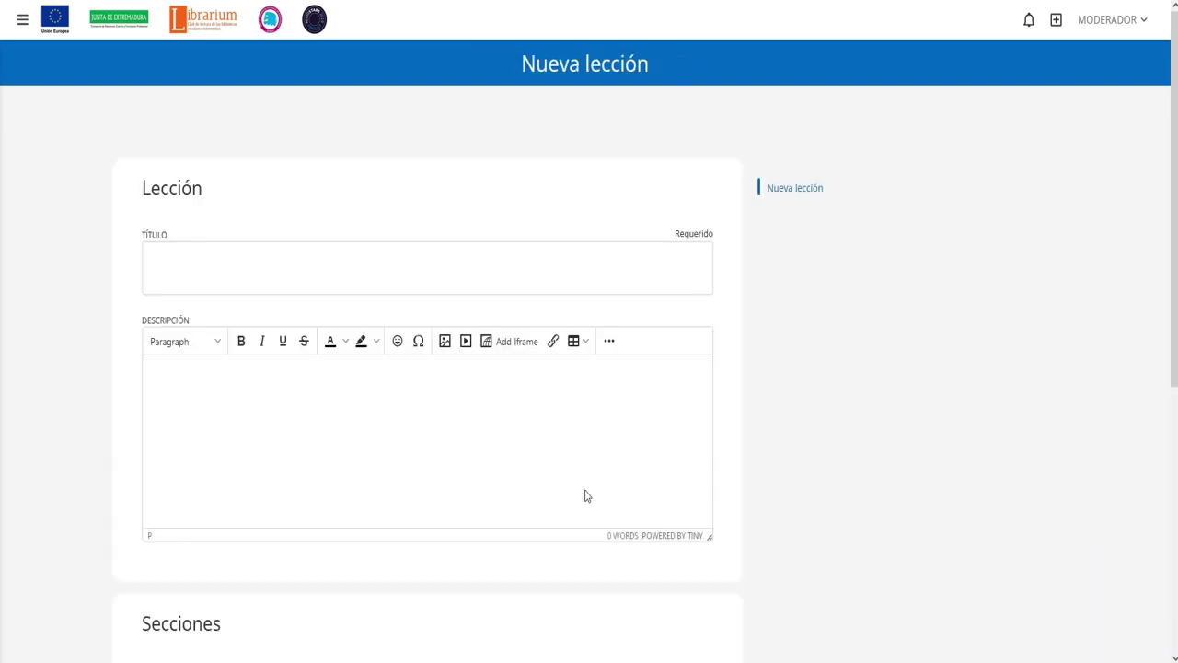
{"action": "left_click", "coordinate": [197, 254]}
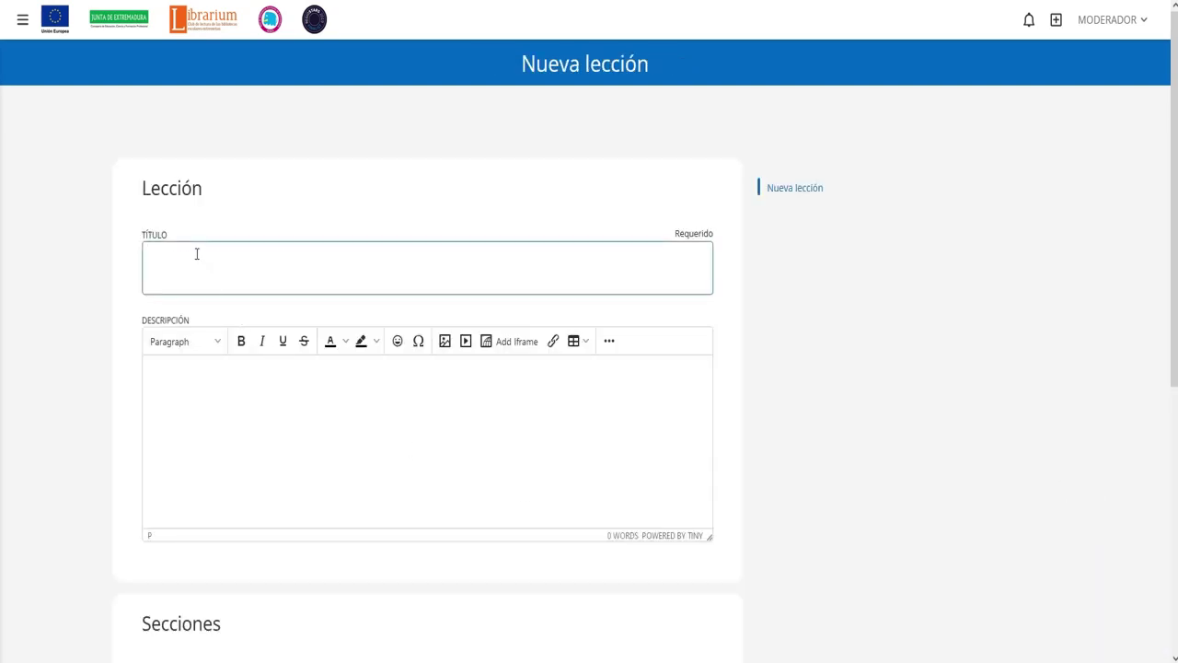
{"action": "type", "text": "¿Qué es la biblioteca digital Librarium?"}
{"action": "left_click", "coordinate": [221, 370]}
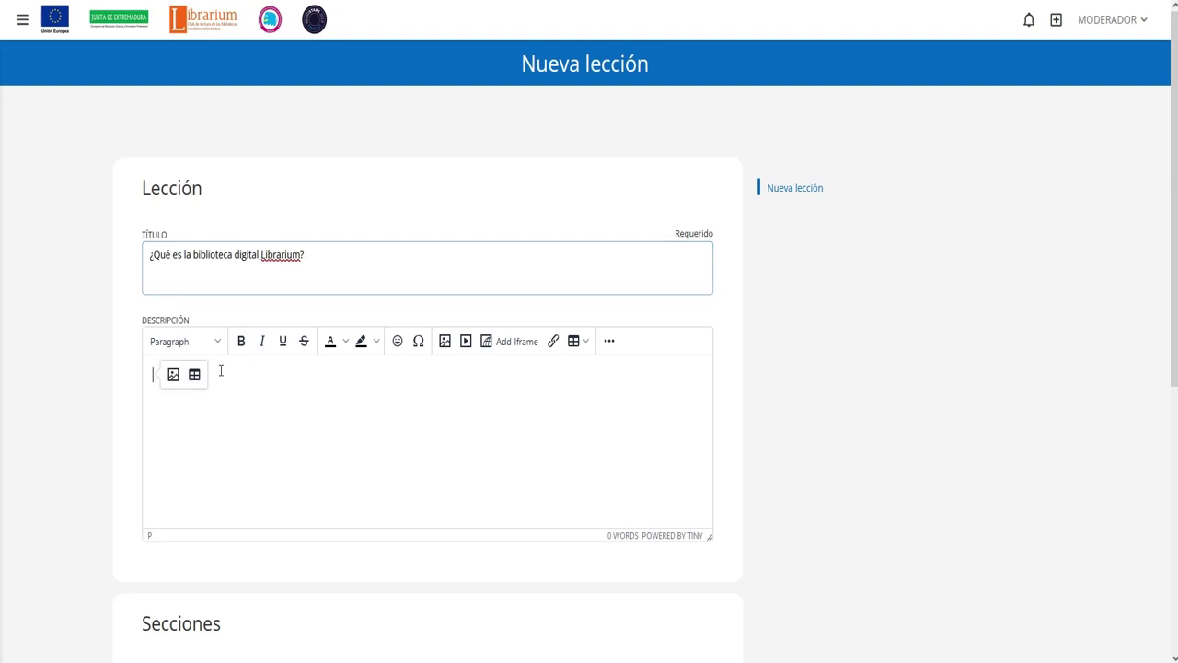
{"action": "type", "text": "Ap"}
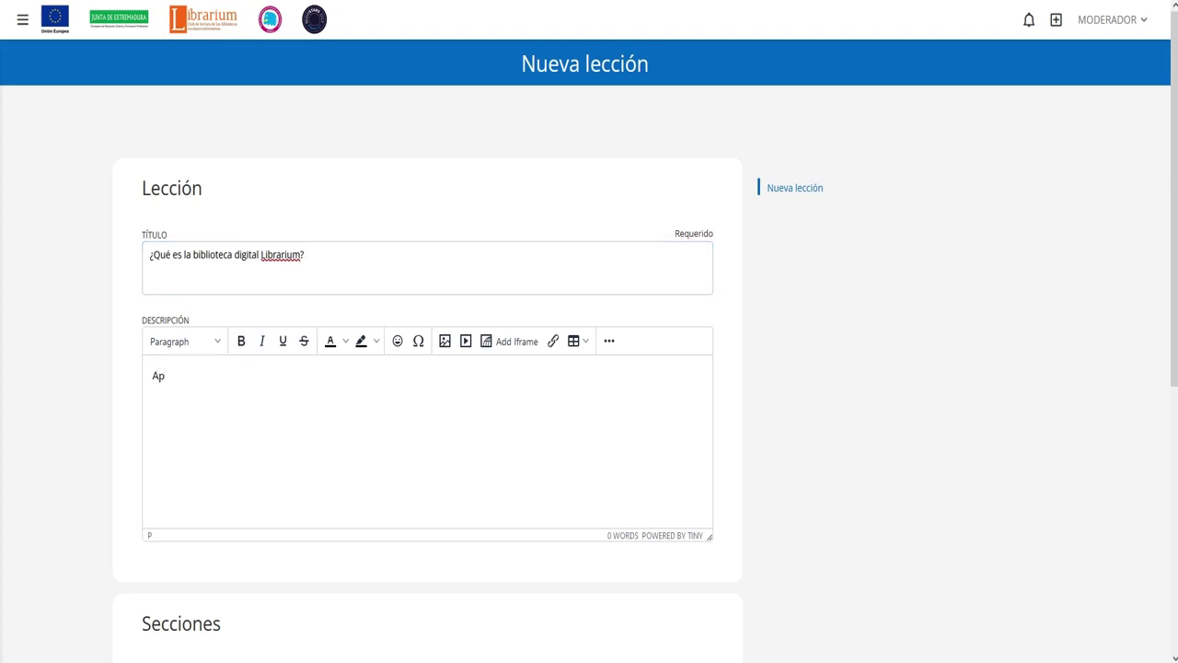
{"action": "type", "text": "renderemos qué es la biblioteca digital Librarium."}
Look over the section types available for the lesson, and save the lesson without adding a section.
{"action": "scroll", "coordinate": [325, 334], "scroll_direction": "down", "scroll_amount": 5}
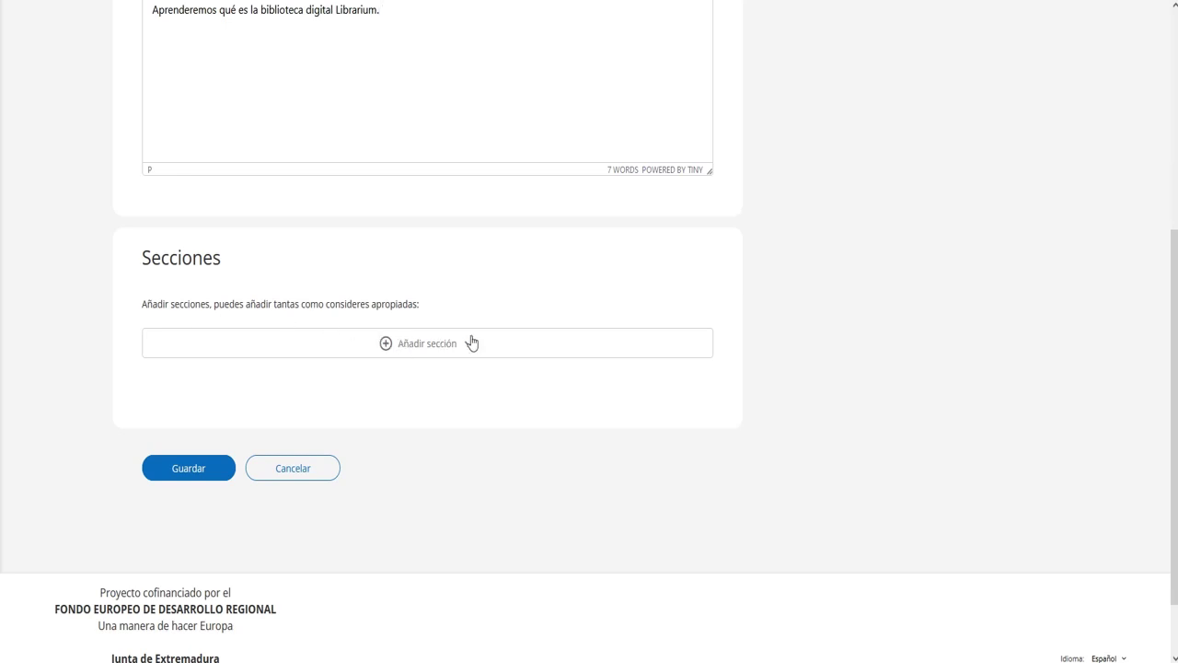
{"action": "left_click", "coordinate": [442, 346]}
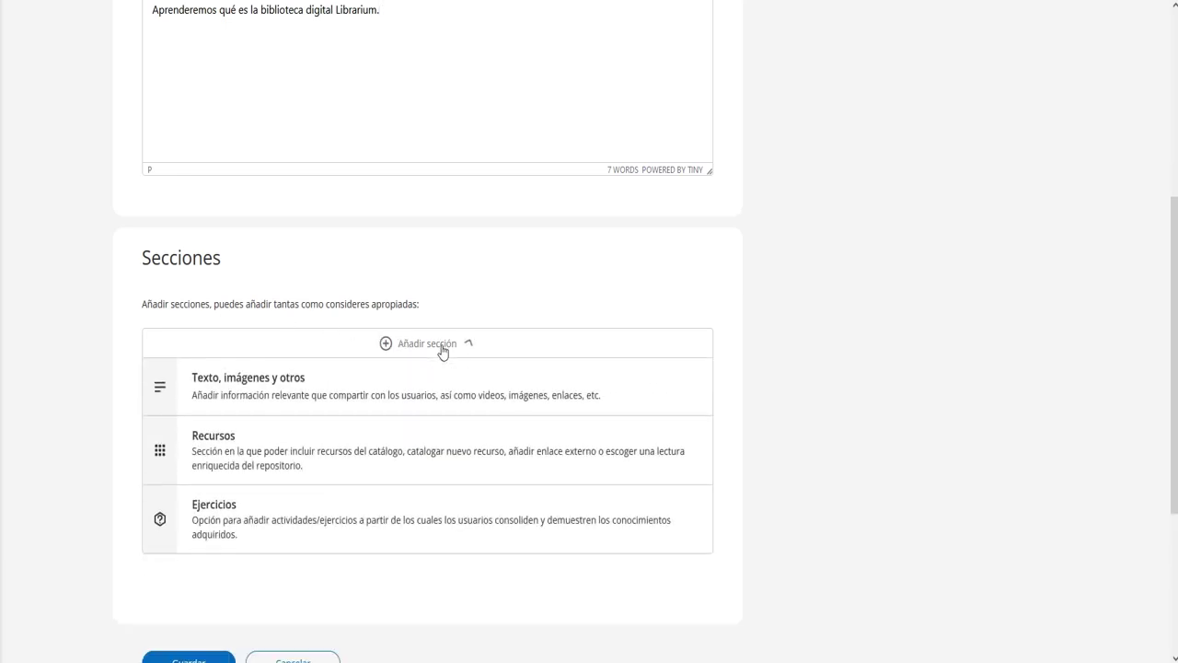
{"action": "scroll", "coordinate": [483, 341], "scroll_direction": "down", "scroll_amount": 1}
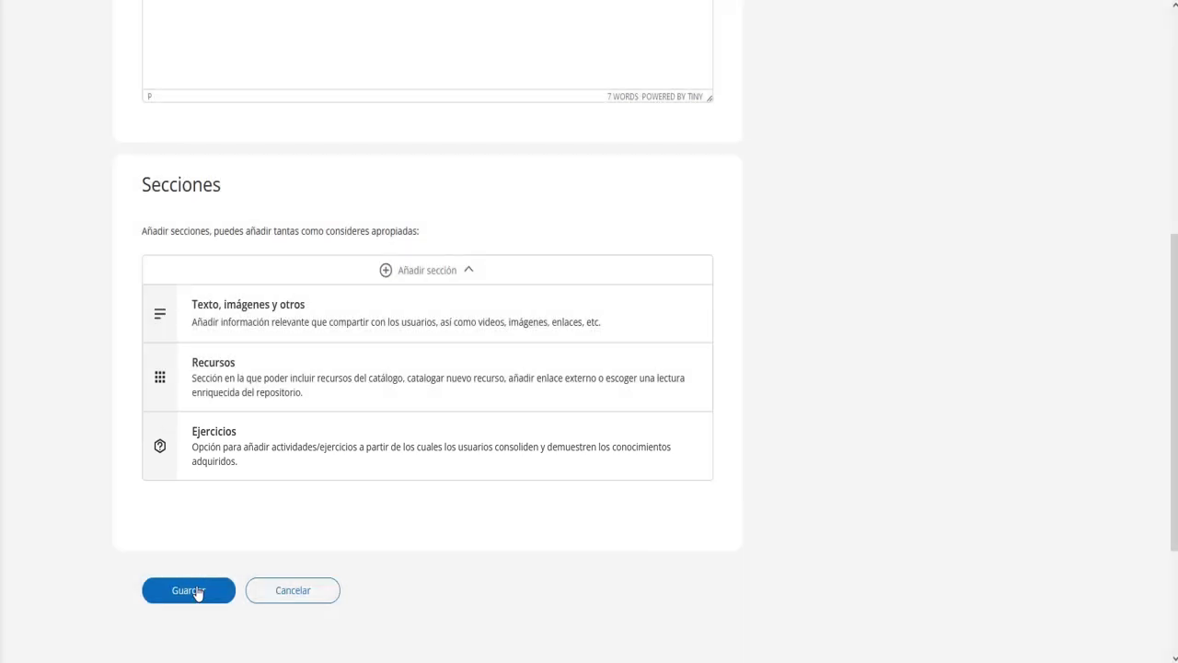
{"action": "left_click", "coordinate": [195, 591]}
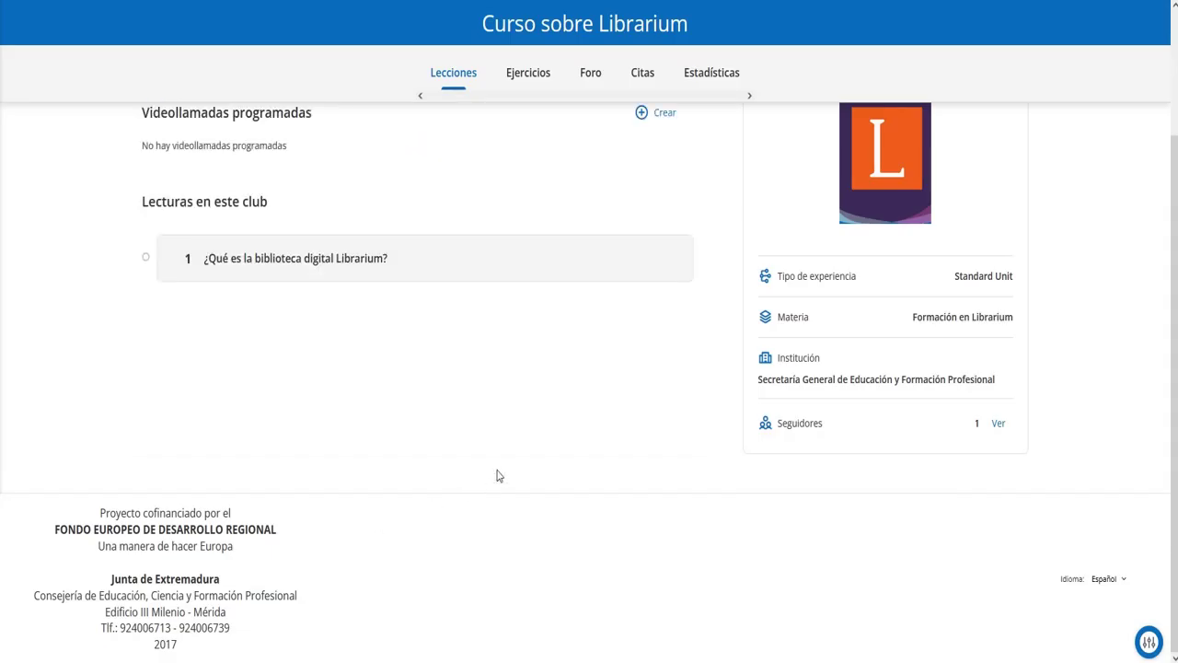
Reopen the saved lesson and add a "Texto, imágenes y otros" section titled "¿Qué es la biblioteca digital Librarium?".
{"action": "scroll", "coordinate": [497, 475], "scroll_direction": "up", "scroll_amount": 2}
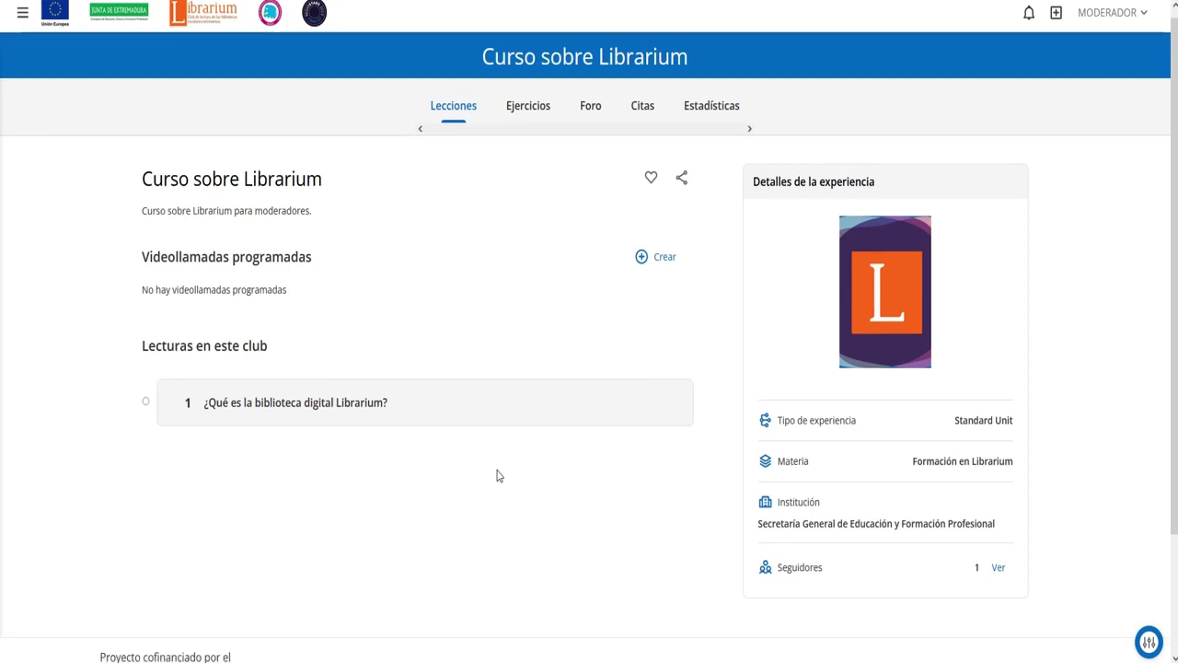
{"action": "left_click", "coordinate": [397, 421]}
{"action": "scroll", "coordinate": [396, 427], "scroll_direction": "down", "scroll_amount": 3}
{"action": "scroll", "coordinate": [394, 427], "scroll_direction": "down", "scroll_amount": 2}
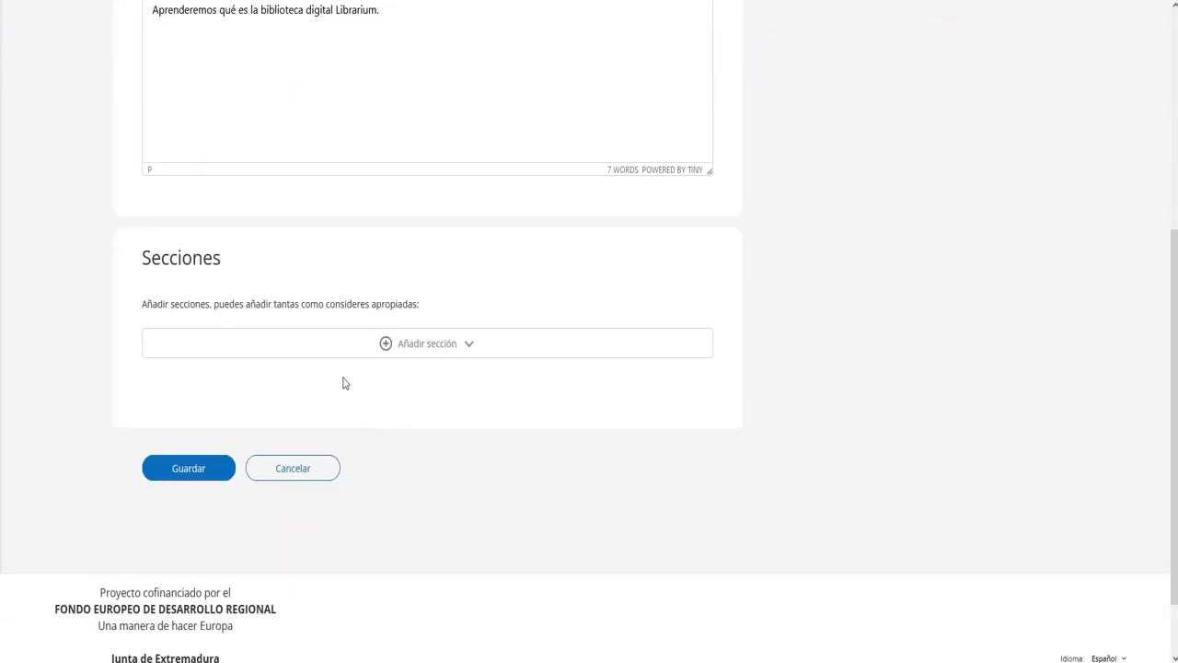
{"action": "left_click", "coordinate": [433, 346]}
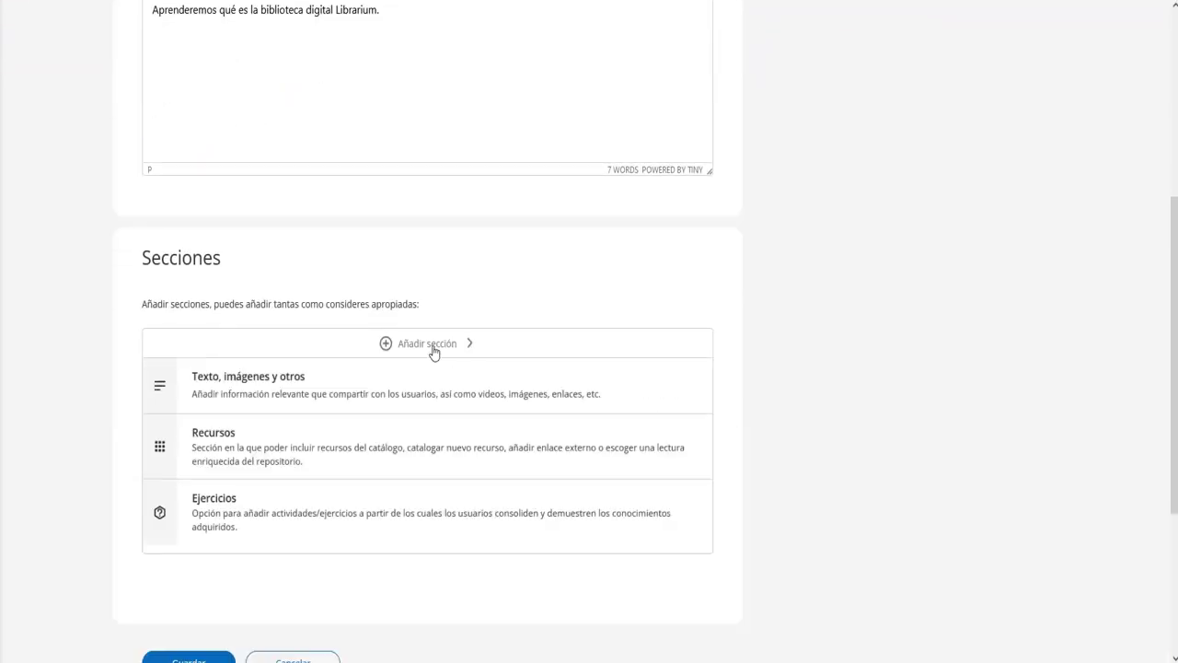
{"action": "left_click", "coordinate": [275, 393]}
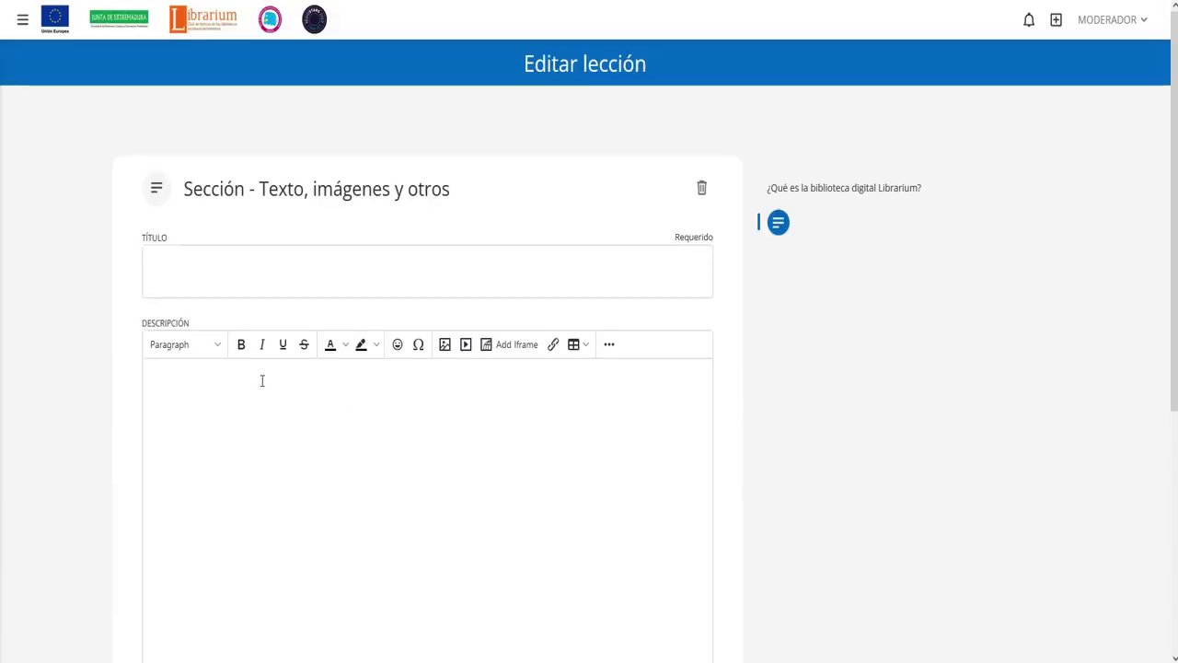
{"action": "left_click", "coordinate": [189, 258]}
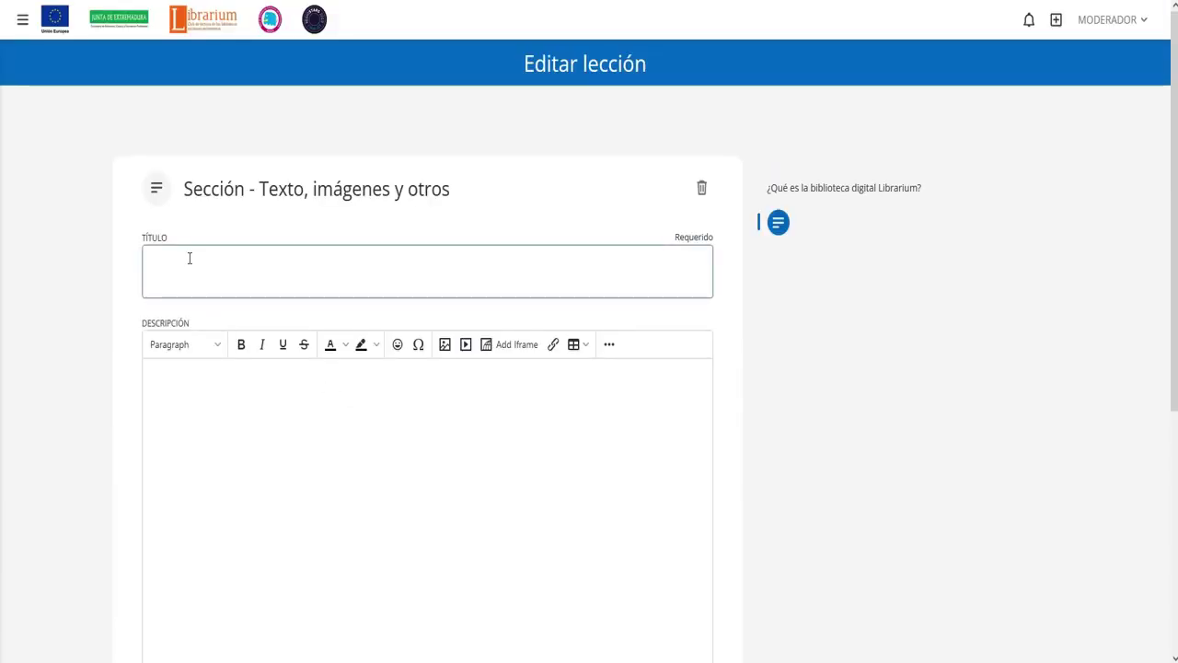
{"action": "type", "text": "¿Qué es la"}
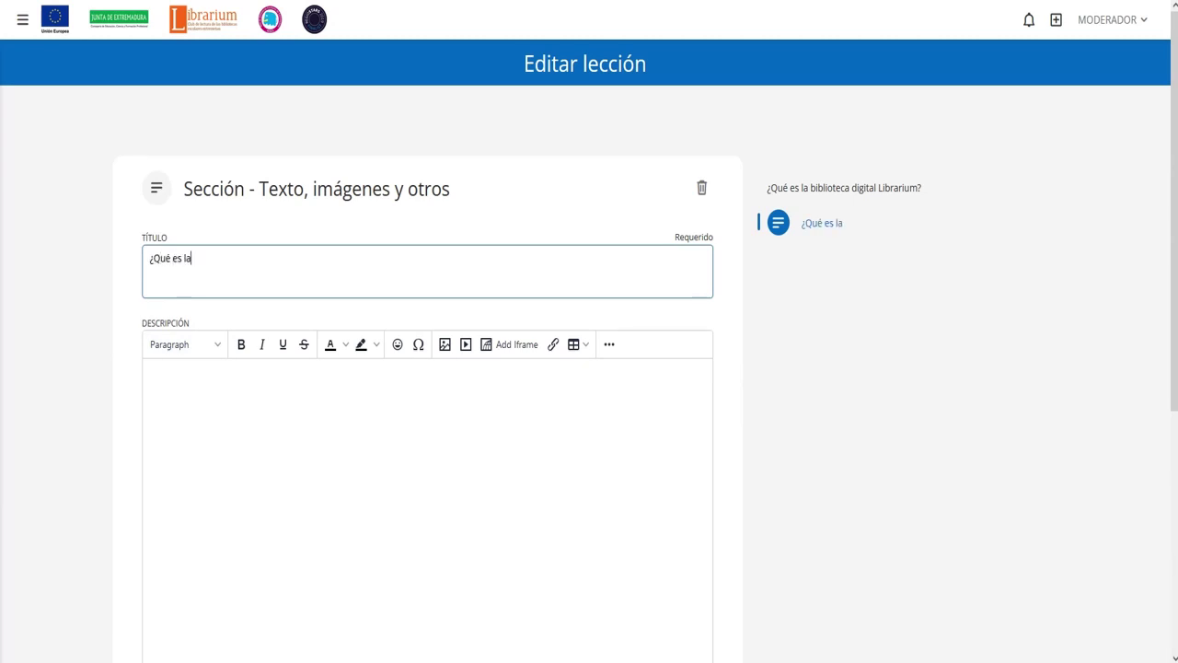
{"action": "type", "text": " biblioteca digital Librarium?"}
Paste the copied text about the lending and reading club platforms into the section description, leaving blank lines above it.
{"action": "left_click", "coordinate": [318, 378]}
{"action": "key", "text": "Return"}
{"action": "key", "text": "Return"}
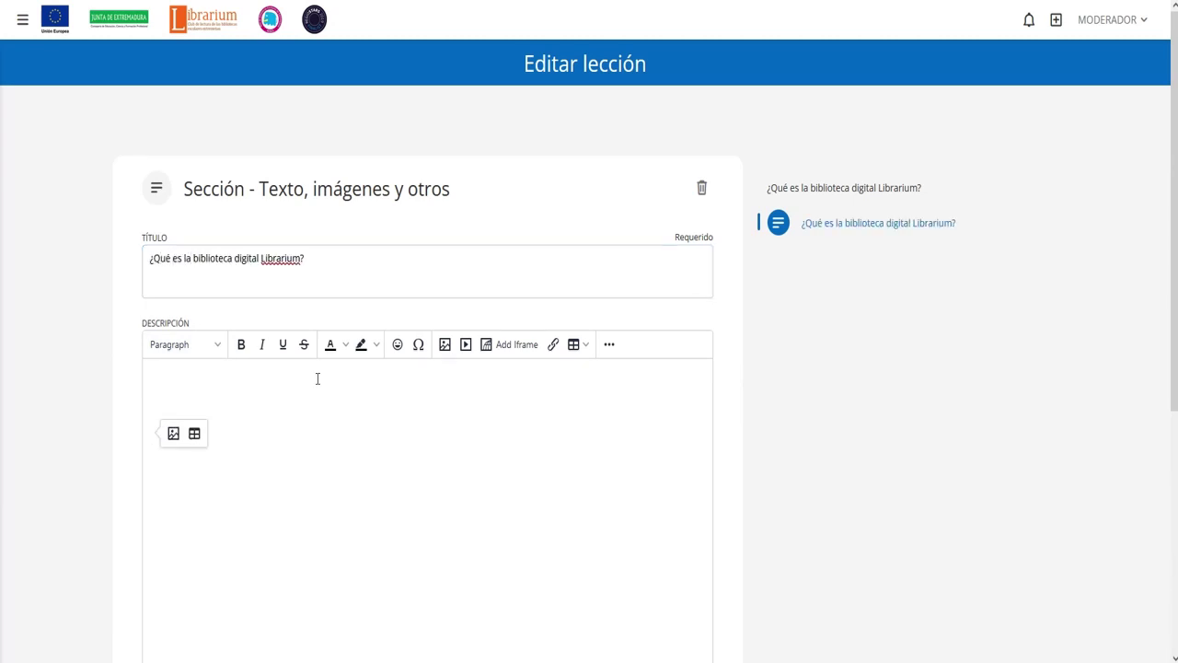
{"action": "key", "text": "ctrl+v"}
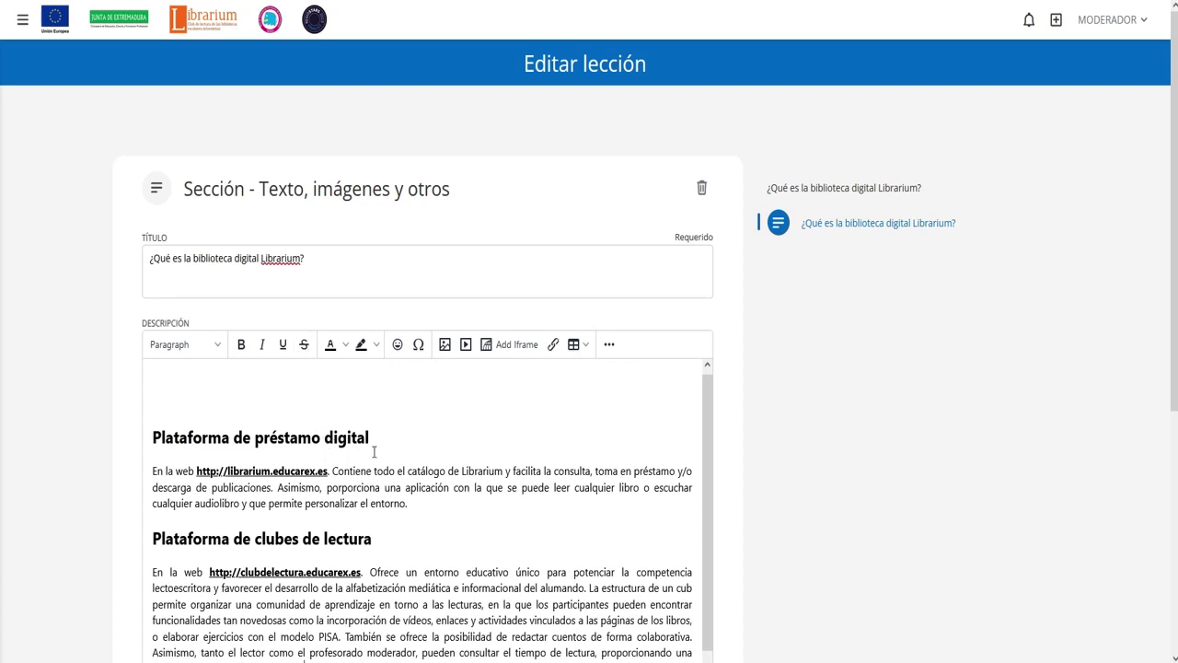
Colour the heading "Plataforma de préstamo digital" red in the section description.
{"action": "left_click_drag", "start_coordinate": [380, 437], "coordinate": [132, 436]}
{"action": "left_click", "coordinate": [346, 346]}
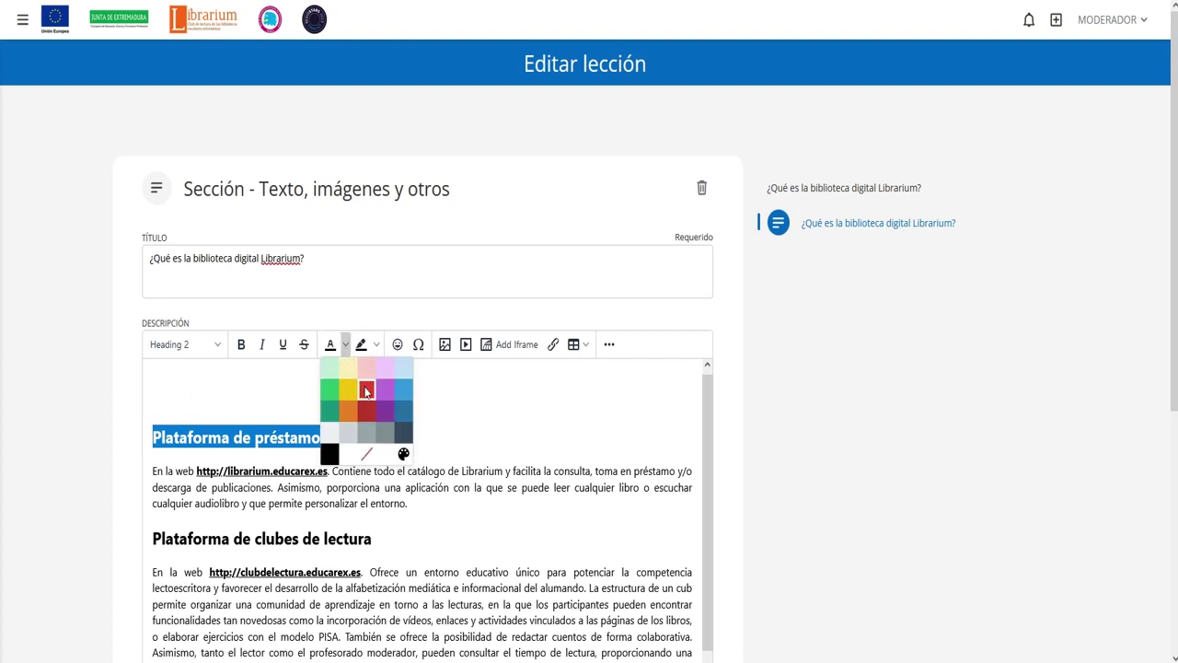
{"action": "left_click", "coordinate": [365, 391]}
{"action": "left_click", "coordinate": [390, 457]}
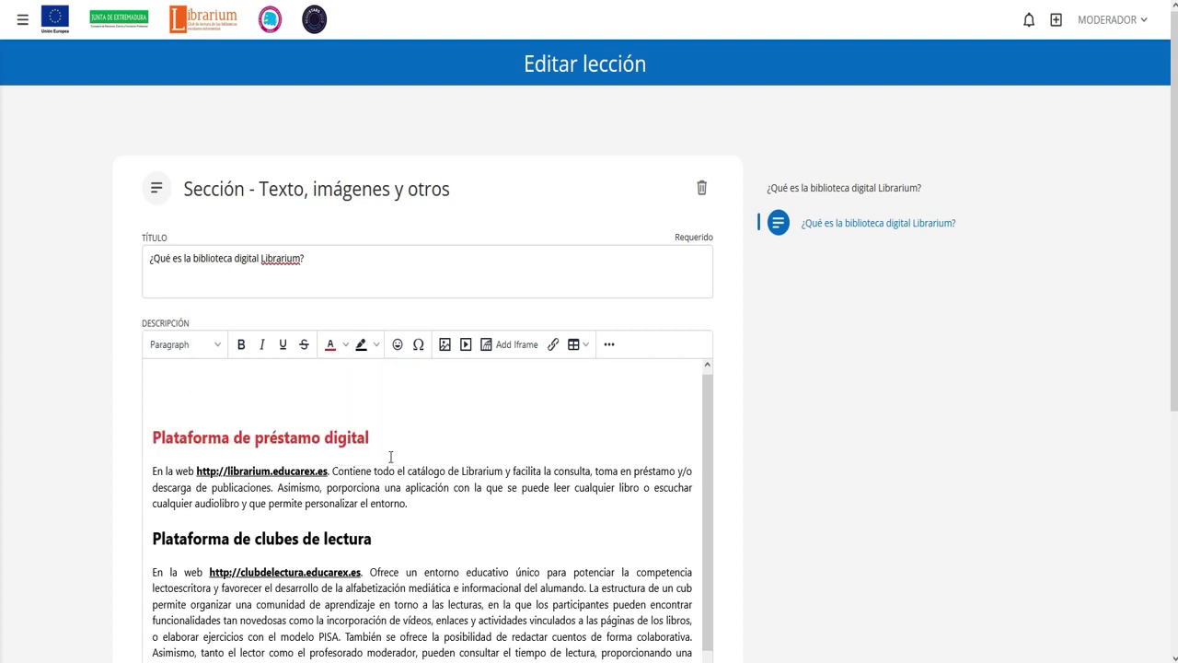
{"action": "left_click", "coordinate": [377, 346]}
{"action": "left_click", "coordinate": [190, 394]}
{"action": "left_click", "coordinate": [445, 347]}
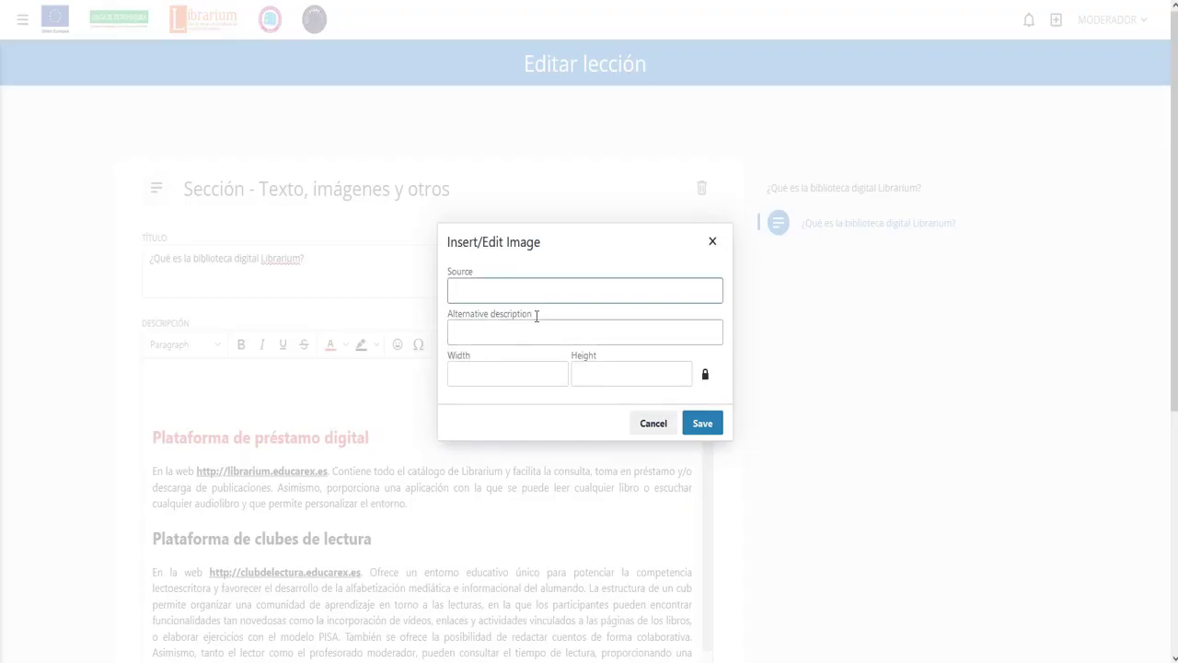
{"action": "left_click", "coordinate": [652, 424]}
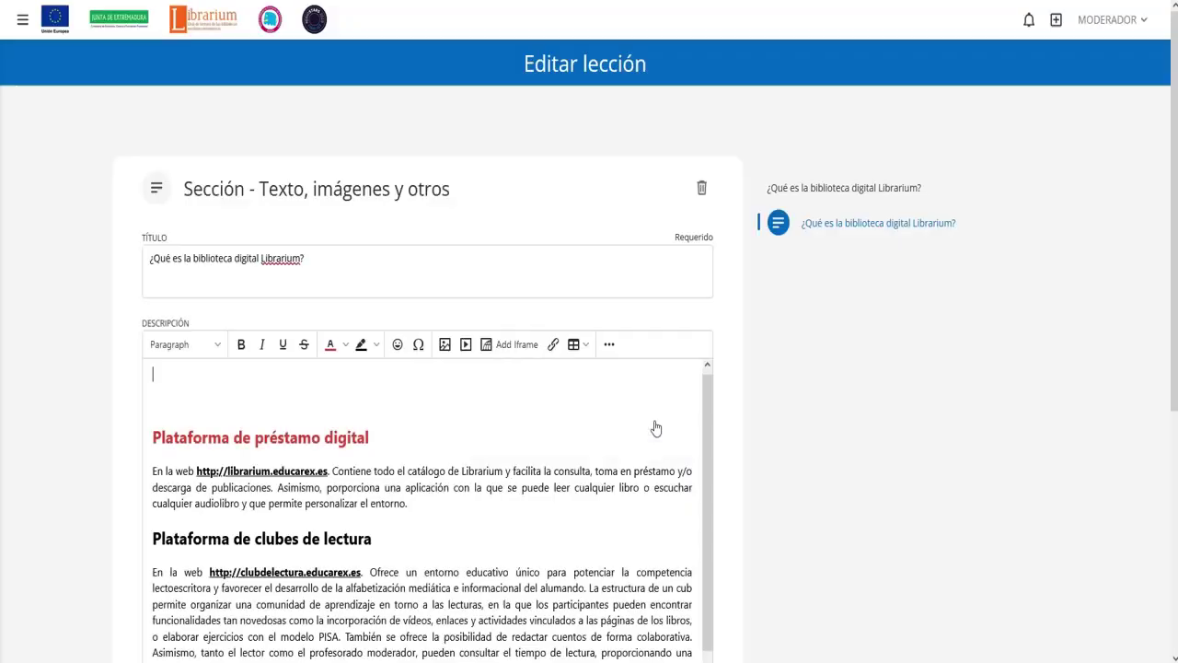
{"action": "left_click", "coordinate": [466, 344]}
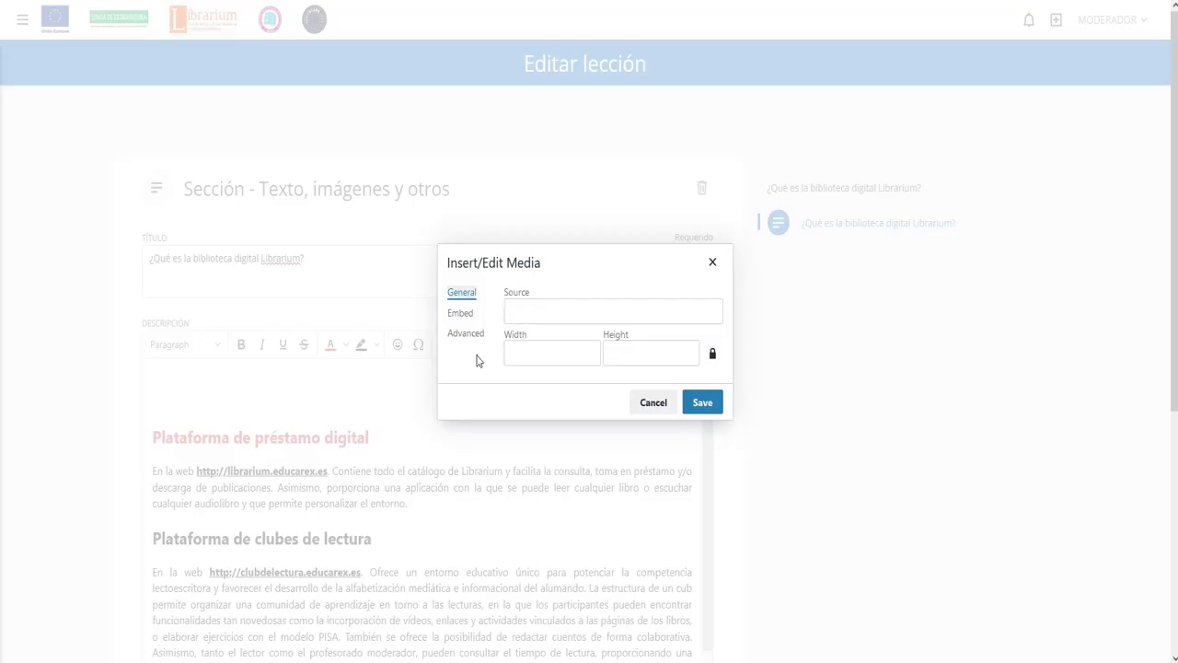
{"action": "left_click", "coordinate": [655, 406]}
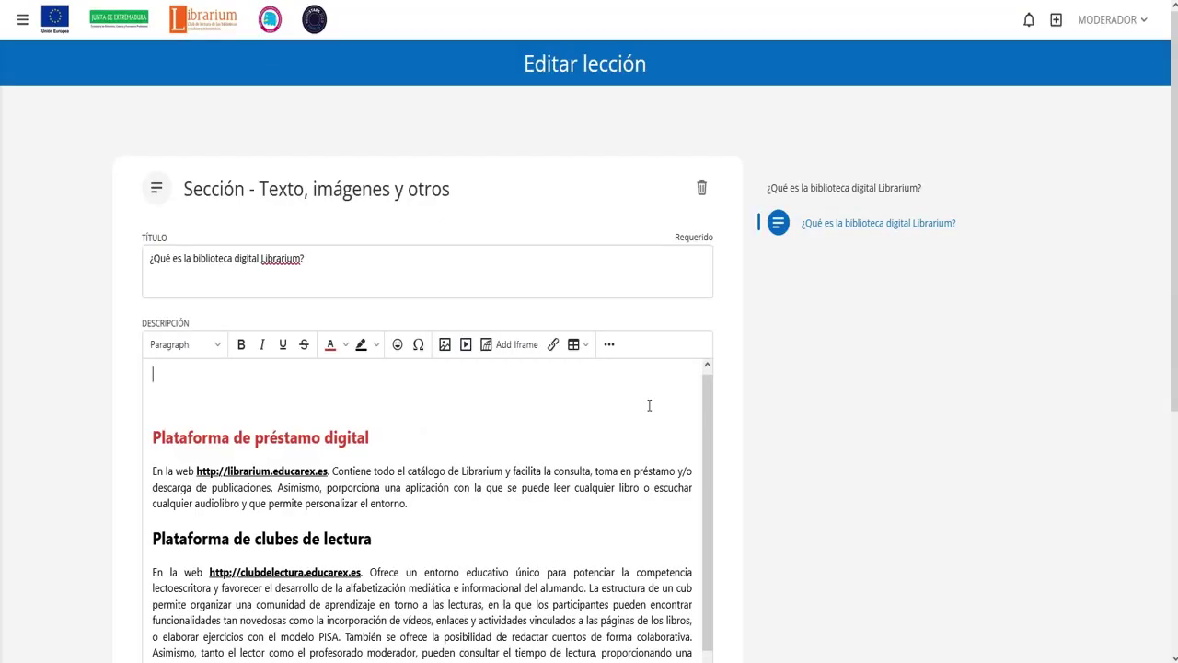
Insert the "descarga" picture from the Imágenes folder at the start of the section description.
{"action": "left_click", "coordinate": [164, 379]}
{"action": "left_click", "coordinate": [173, 374]}
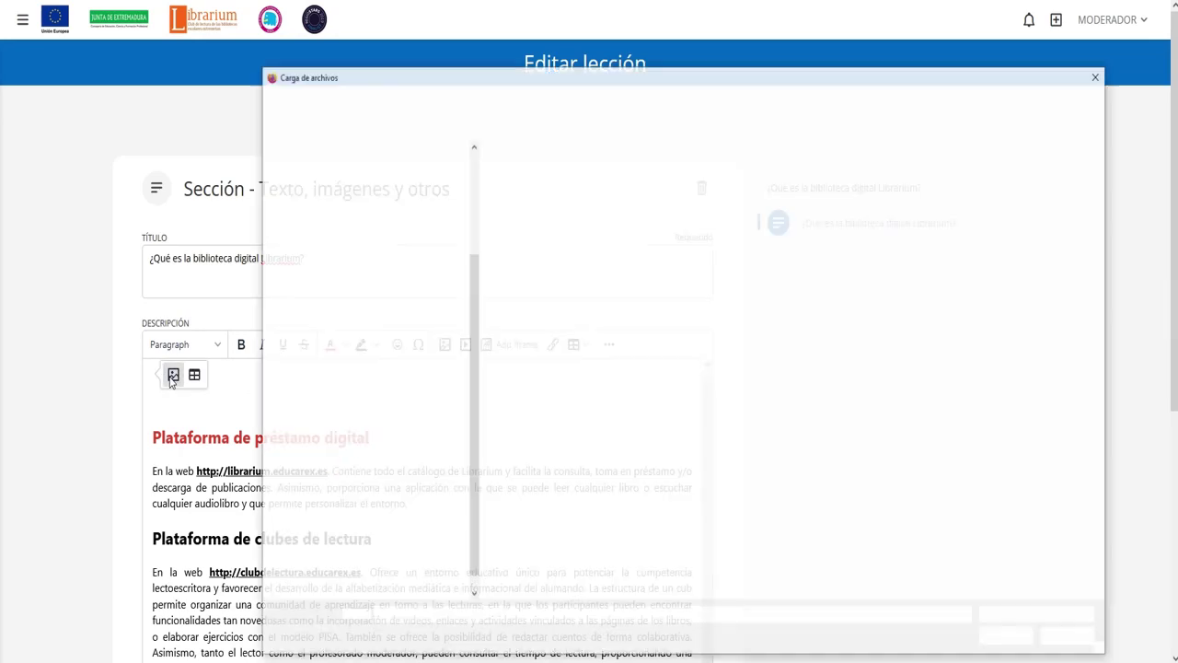
{"action": "left_click", "coordinate": [721, 207]}
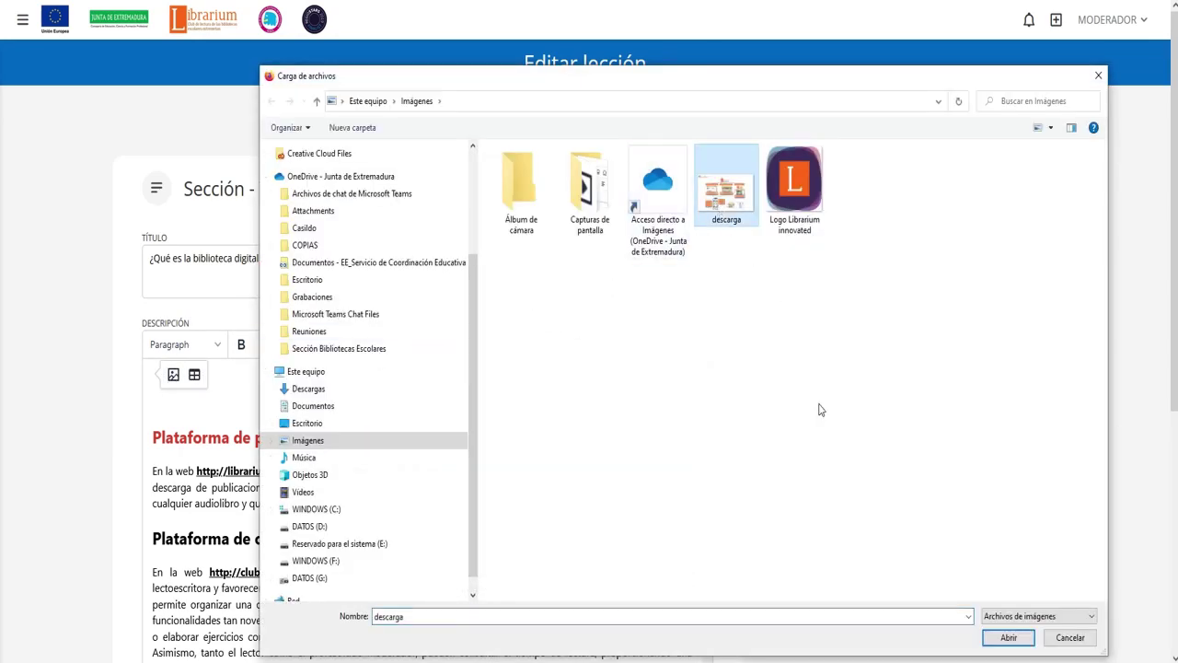
{"action": "left_click", "coordinate": [1006, 635]}
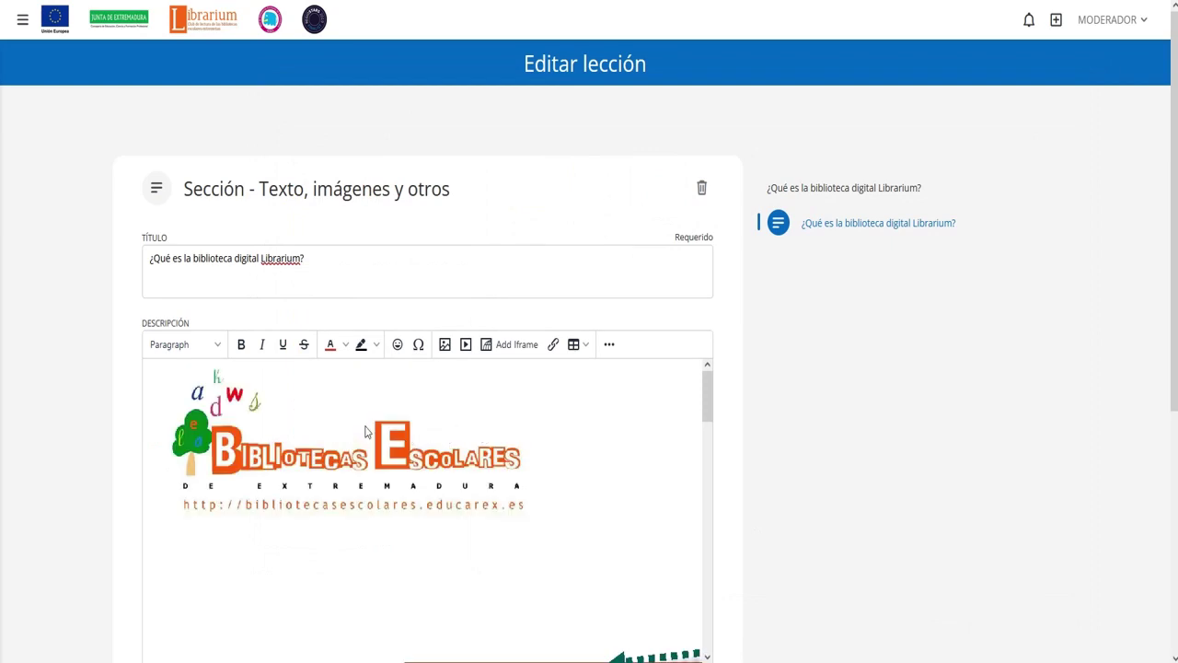
{"action": "scroll", "coordinate": [364, 431], "scroll_direction": "down", "scroll_amount": 10}
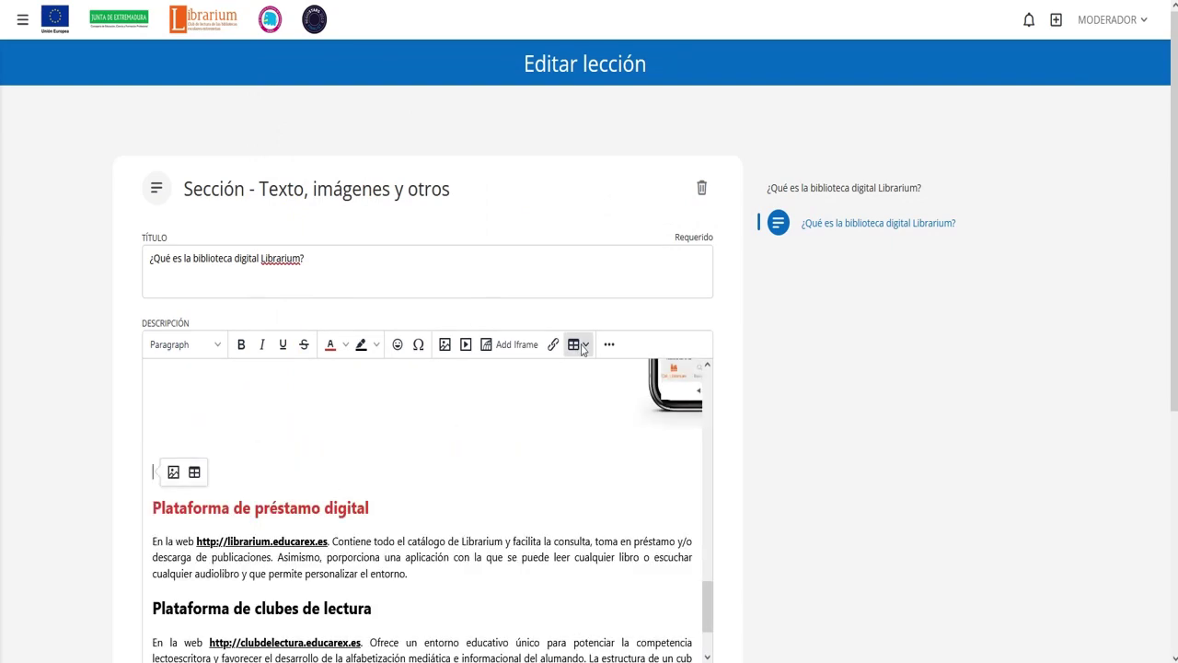
{"action": "left_click", "coordinate": [578, 344]}
{"action": "mouse_move", "coordinate": [589, 371]}
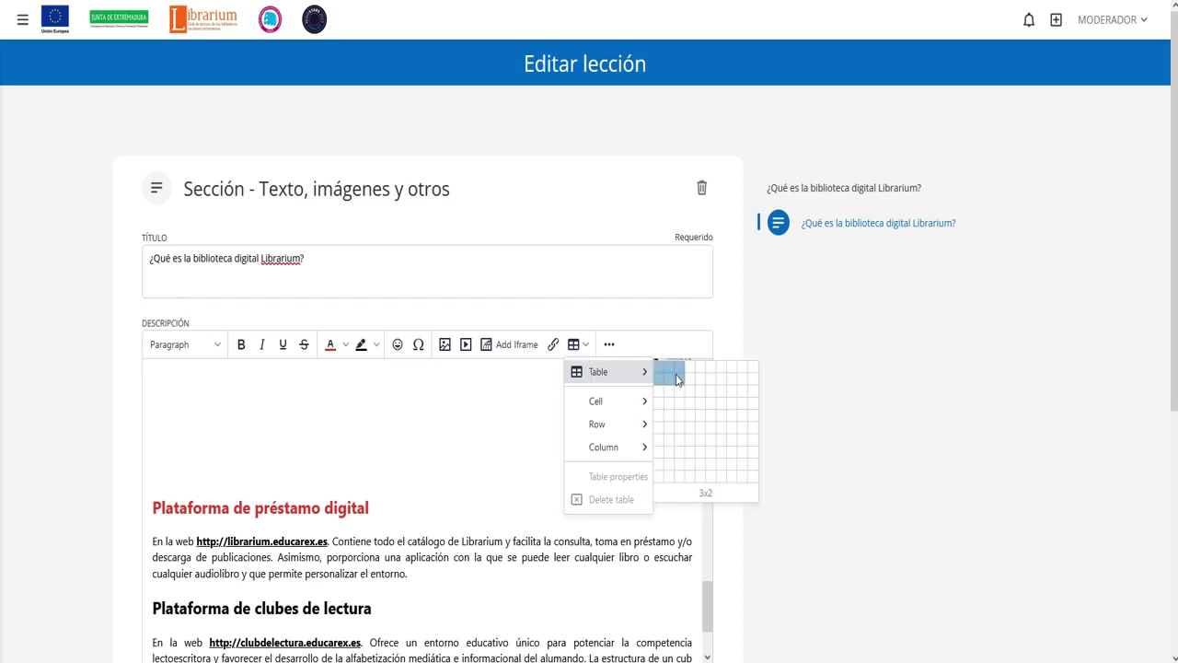
{"action": "key", "text": "Escape"}
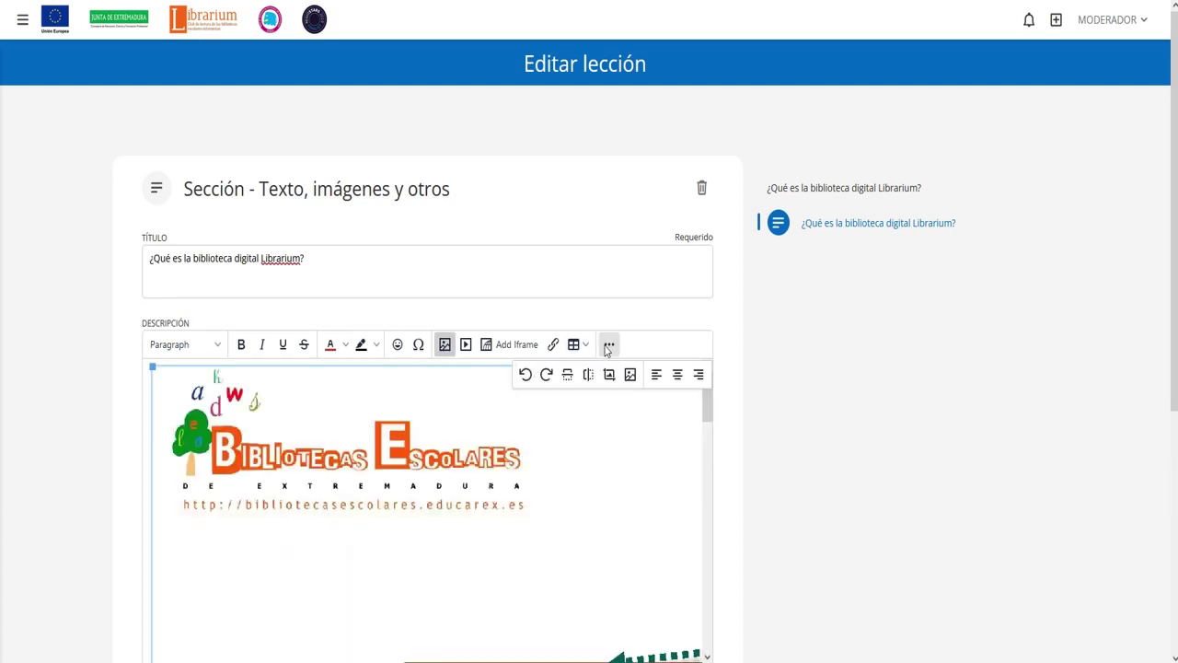
Centre the inserted picture in the section description, and save both the section and the lesson.
{"action": "left_click", "coordinate": [607, 346]}
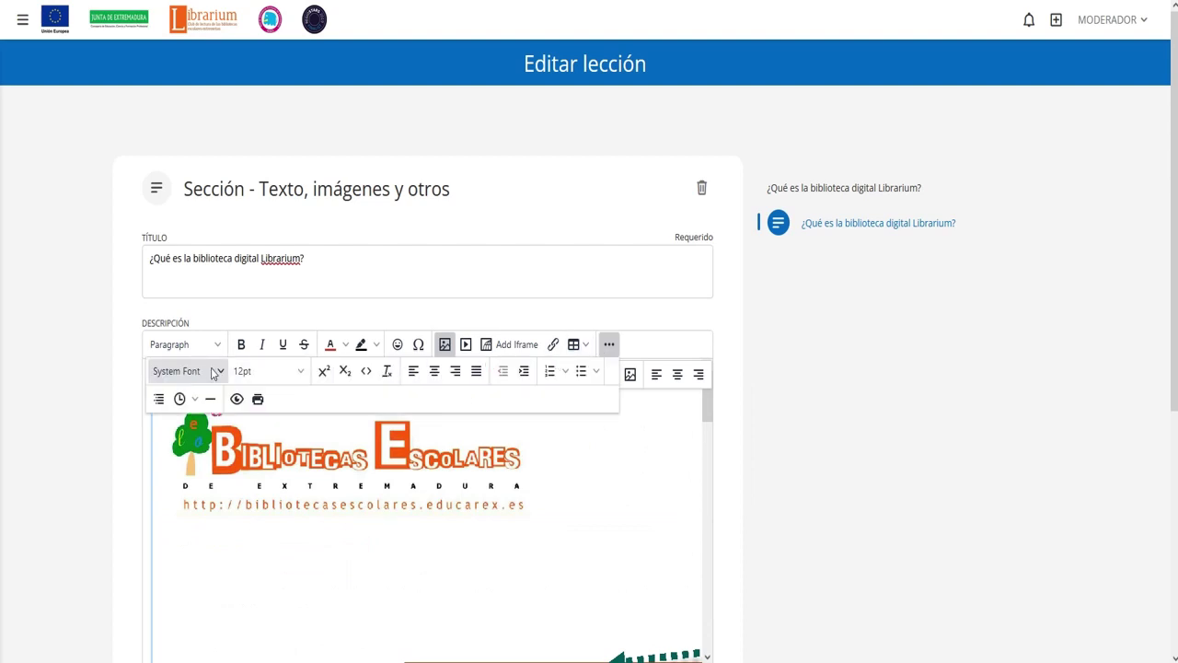
{"action": "left_click", "coordinate": [435, 372]}
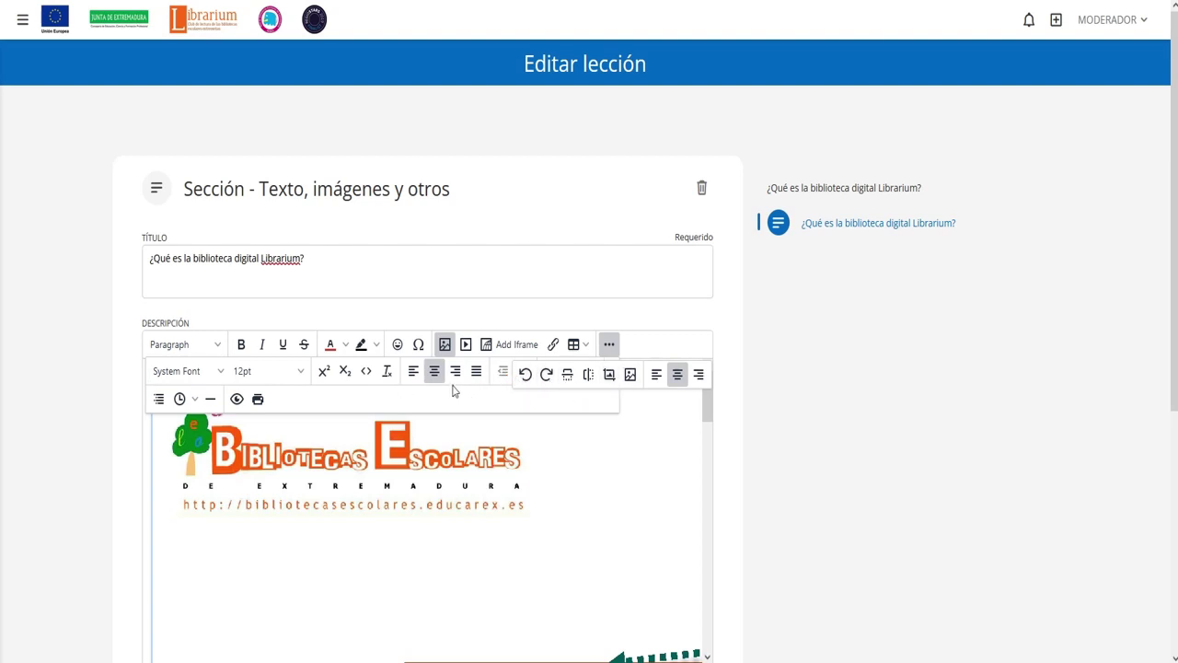
{"action": "scroll", "coordinate": [368, 442], "scroll_direction": "down", "scroll_amount": 5}
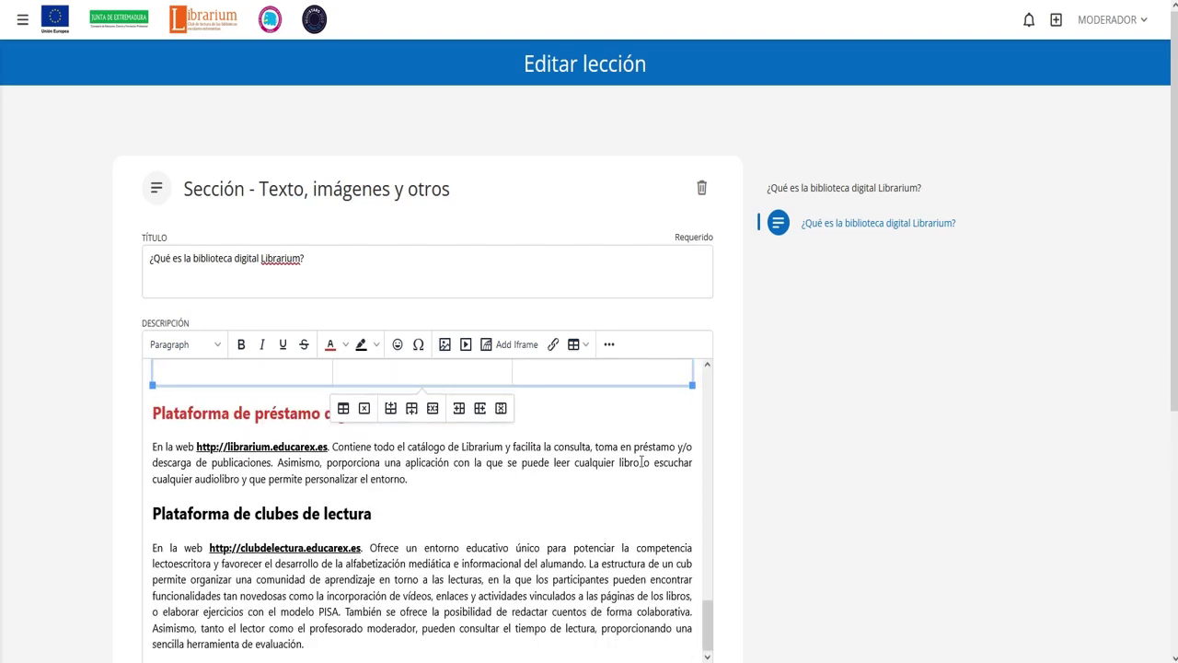
{"action": "scroll", "coordinate": [797, 476], "scroll_direction": "down", "scroll_amount": 4}
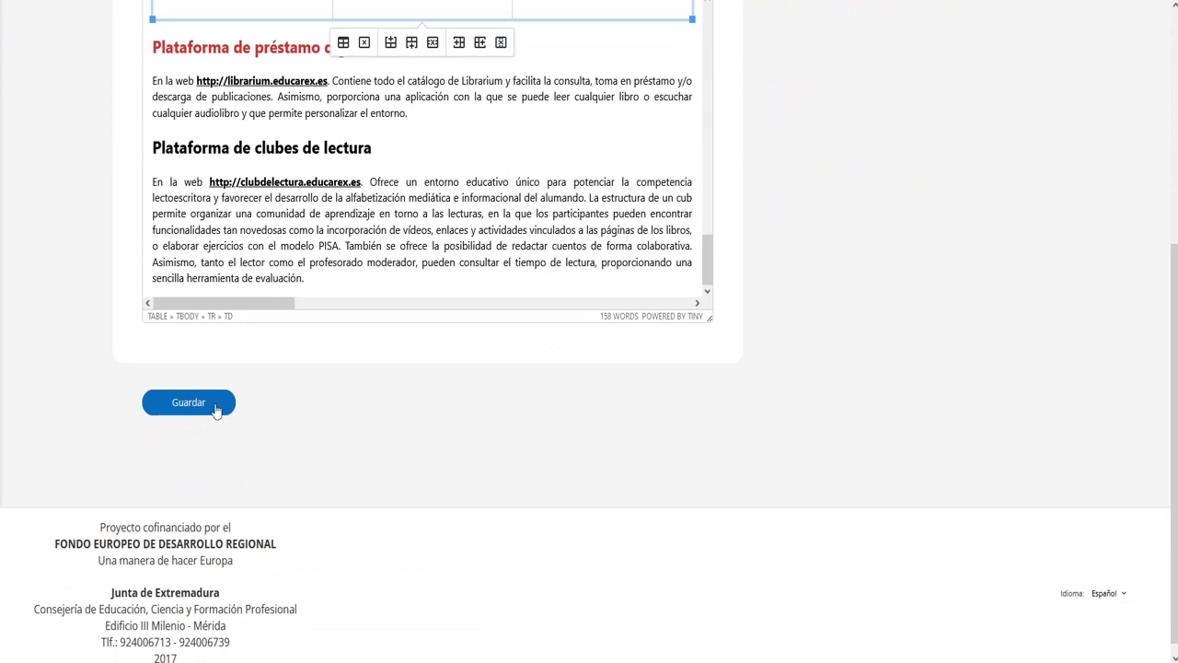
{"action": "left_click", "coordinate": [217, 406]}
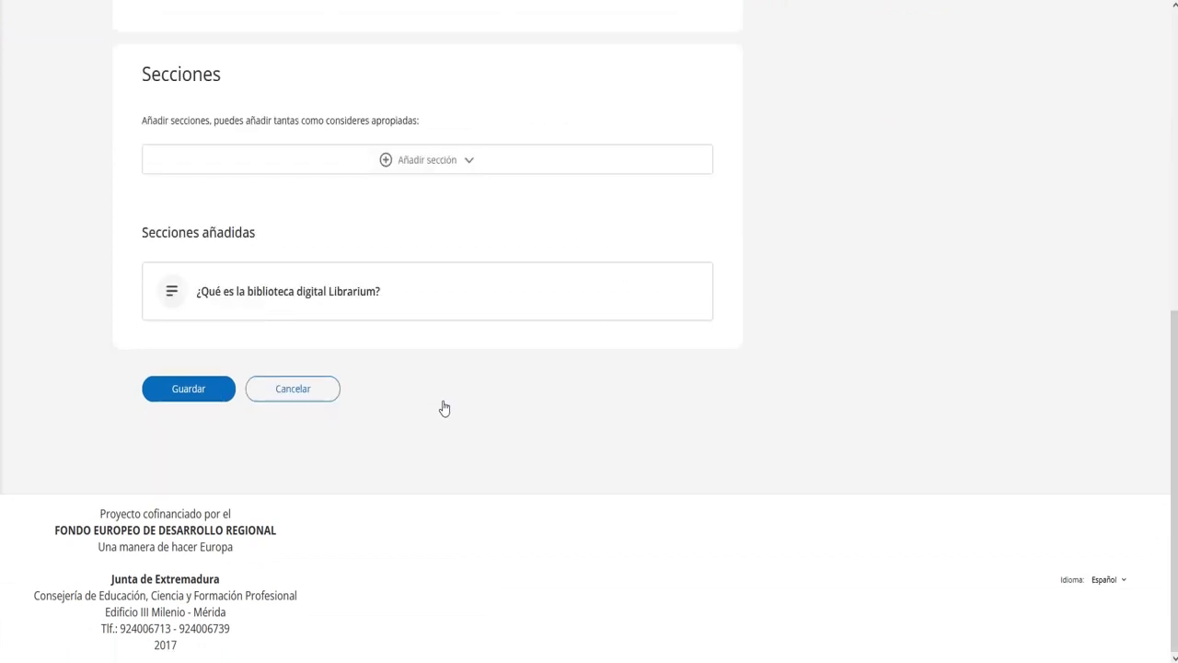
{"action": "left_click", "coordinate": [200, 394]}
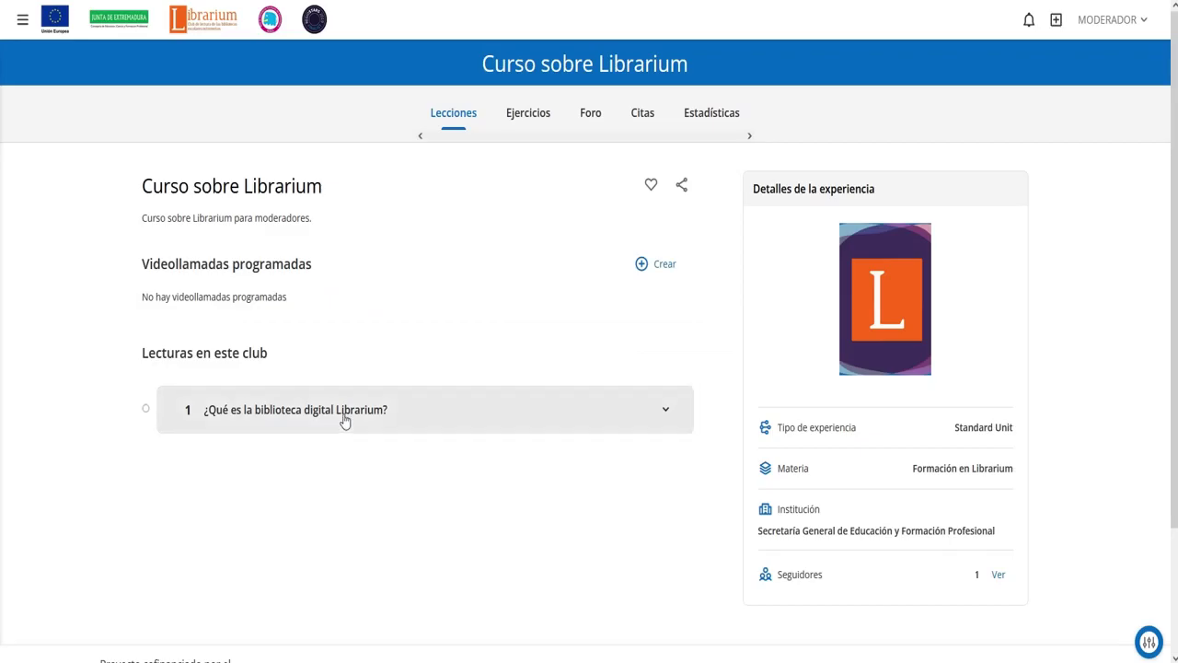
Open the lesson's "¿Qué es la biblioteca digital Librarium?" section in the club and reopen the lesson for editing.
{"action": "left_click", "coordinate": [341, 416]}
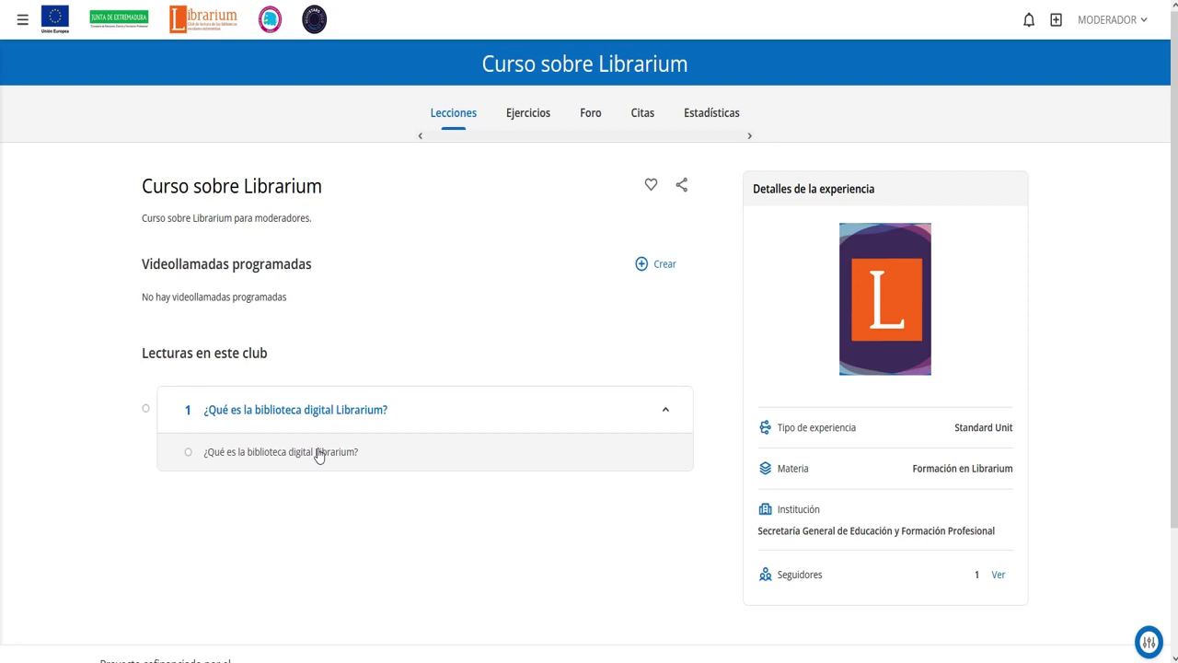
{"action": "left_click", "coordinate": [317, 452]}
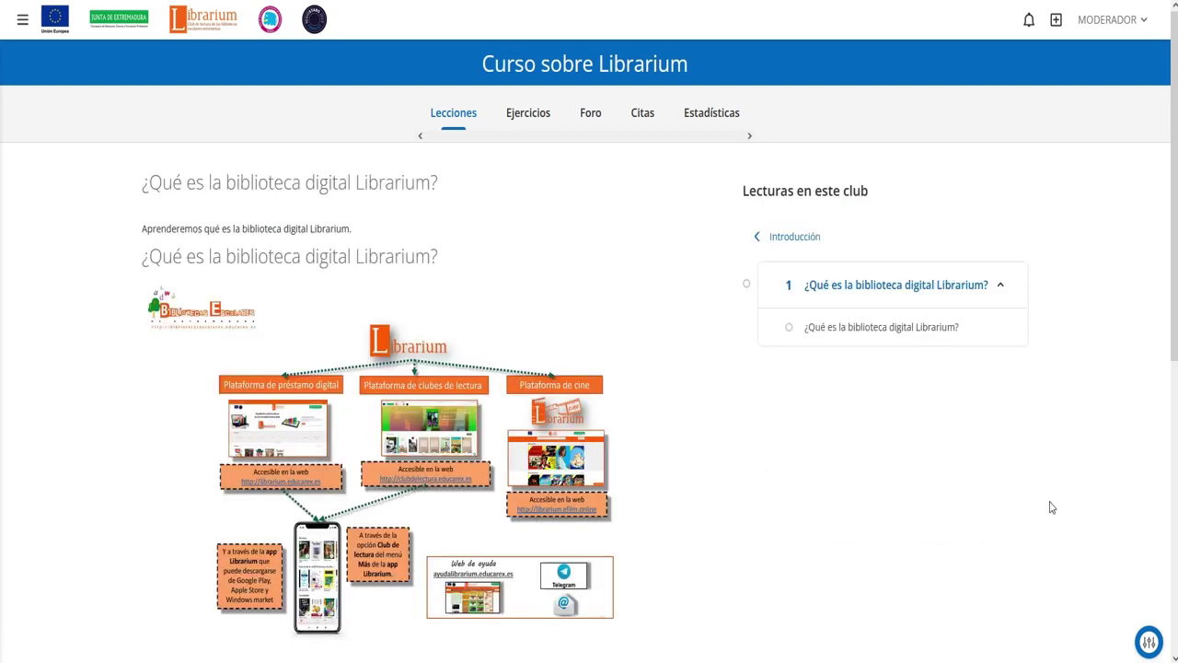
{"action": "left_click", "coordinate": [1150, 645]}
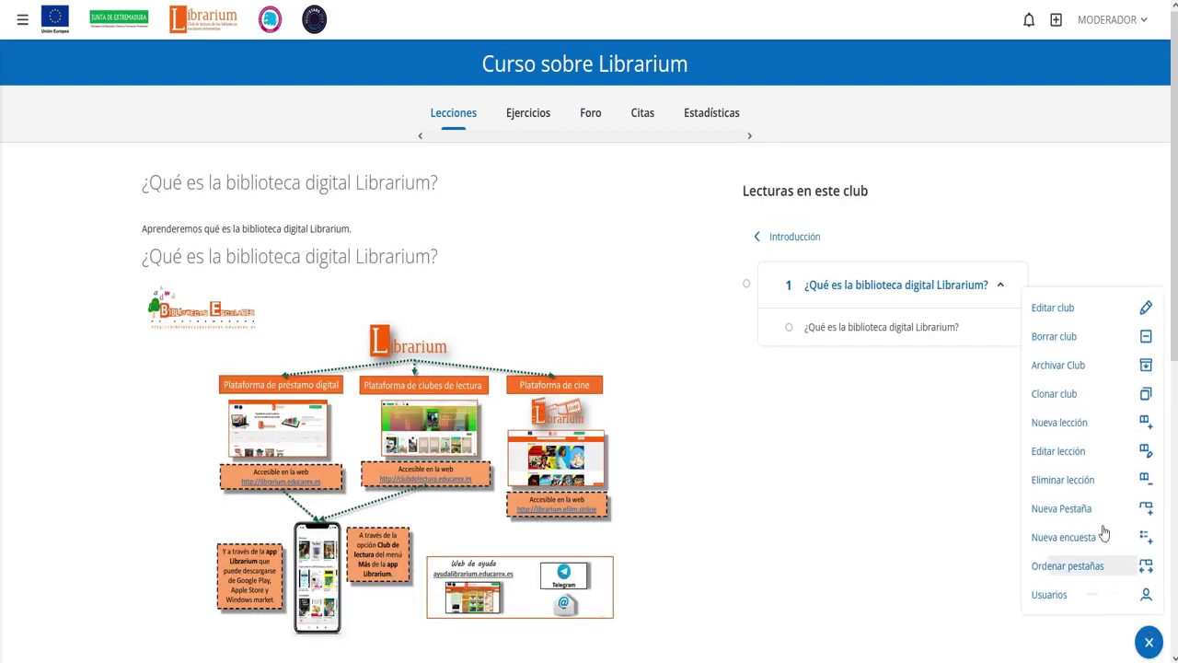
{"action": "left_click", "coordinate": [1058, 451]}
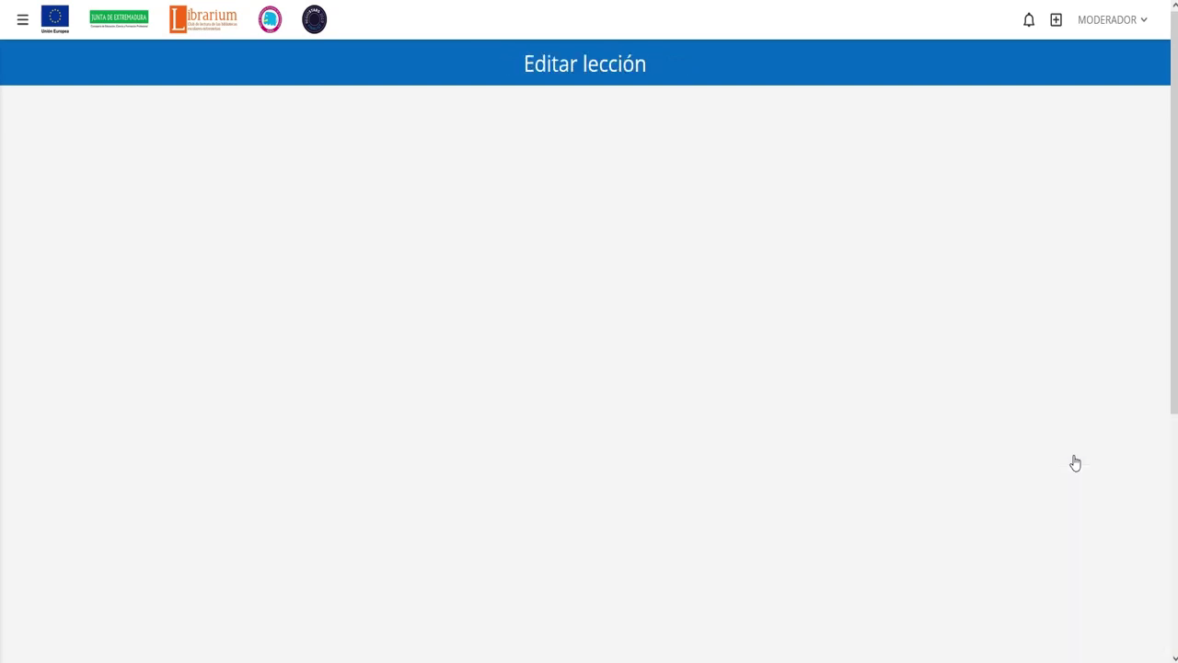
Add a "Recursos" section to the lesson.
{"action": "scroll", "coordinate": [513, 328], "scroll_direction": "down", "scroll_amount": 4}
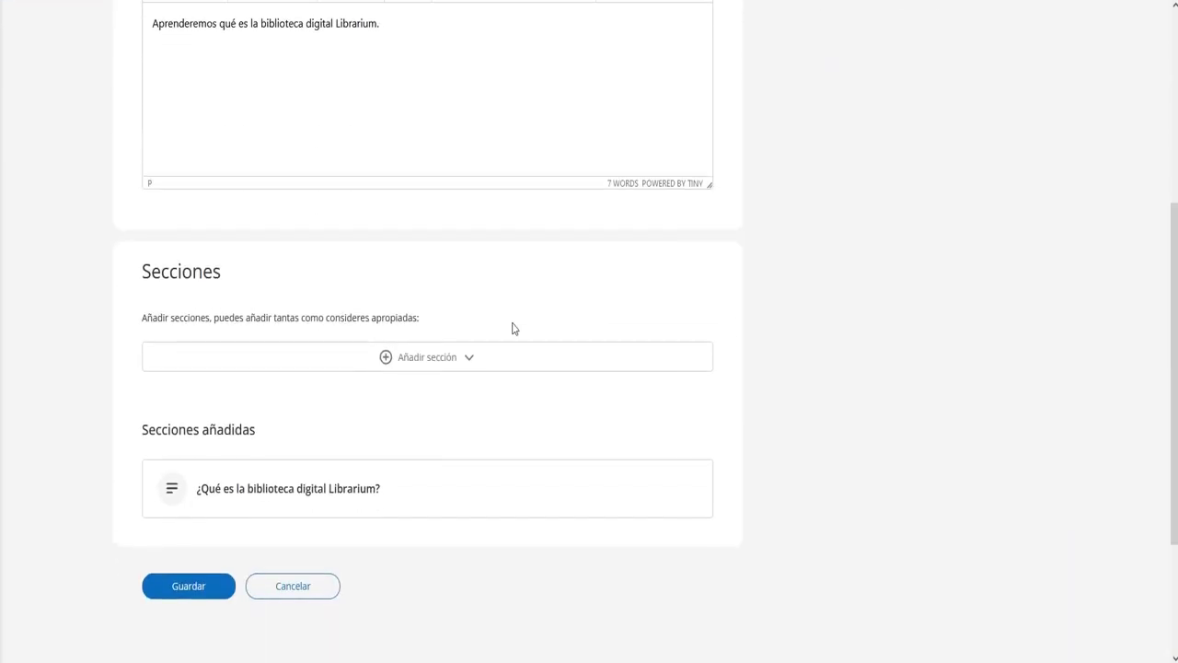
{"action": "left_click", "coordinate": [420, 350]}
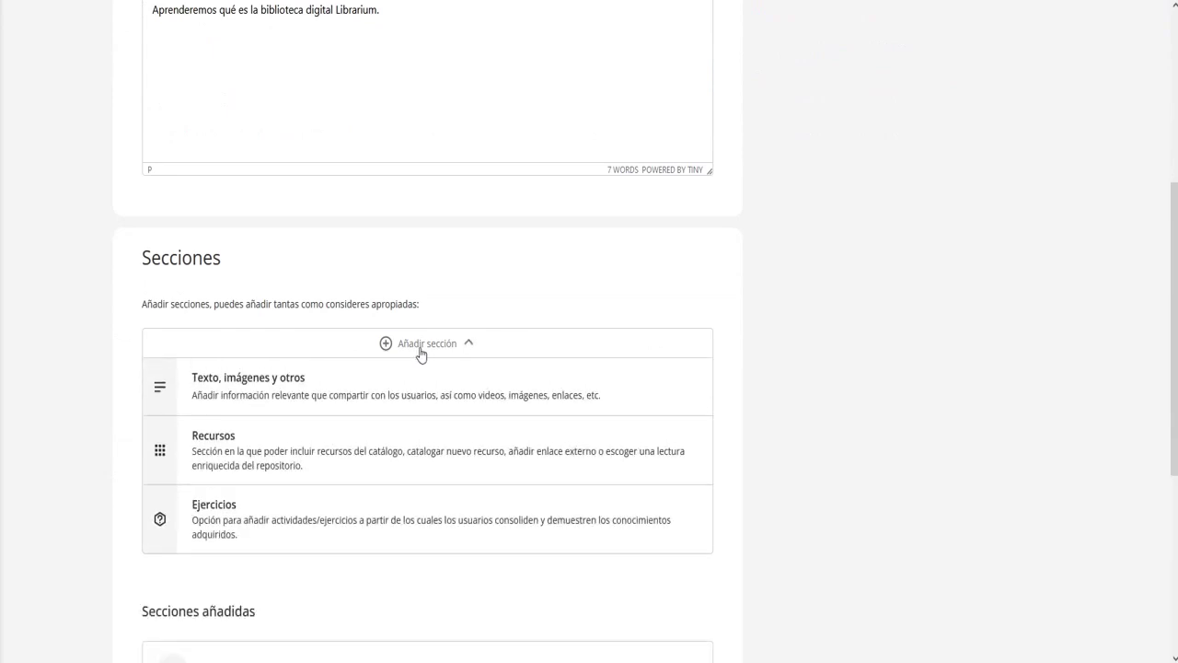
{"action": "scroll", "coordinate": [420, 351], "scroll_direction": "down", "scroll_amount": 1}
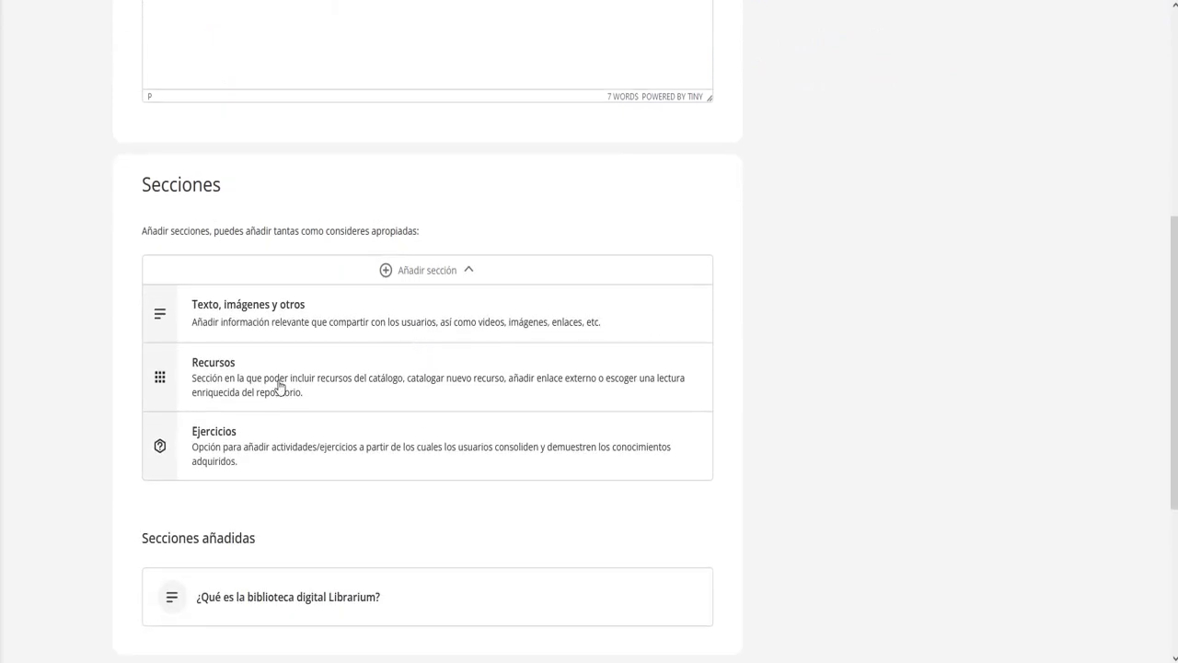
{"action": "left_click", "coordinate": [281, 386]}
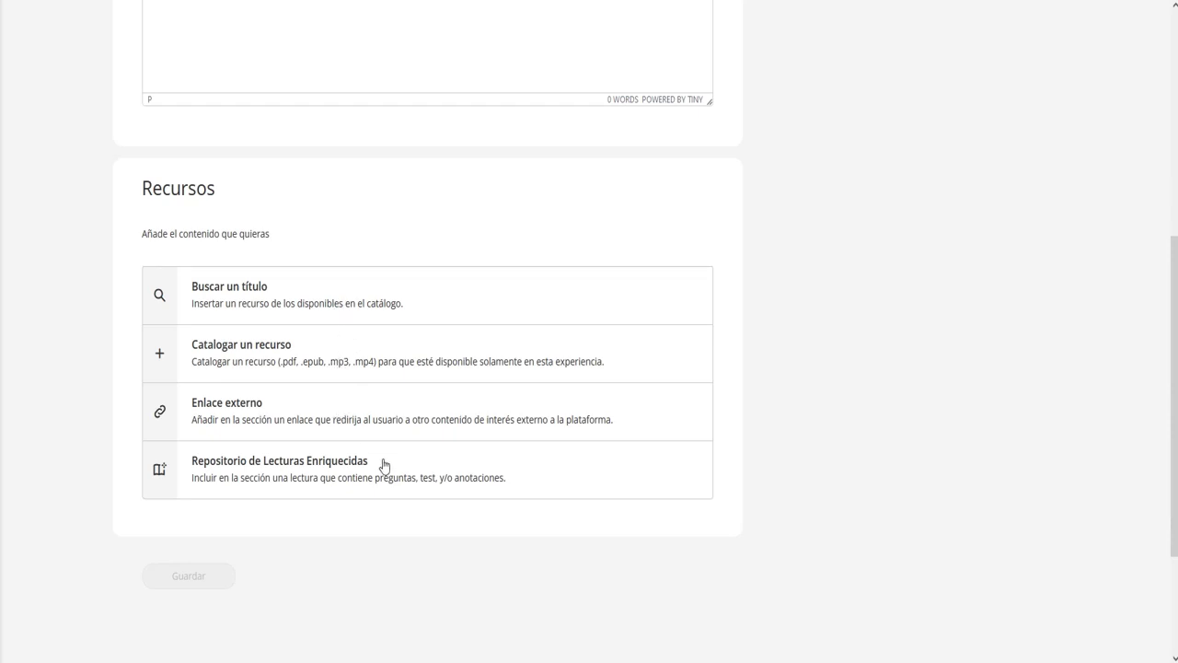
Search the catalogue for "barcos" and insert the title "Barcos que hicieron historia" as the section's resource.
{"action": "left_click", "coordinate": [364, 313]}
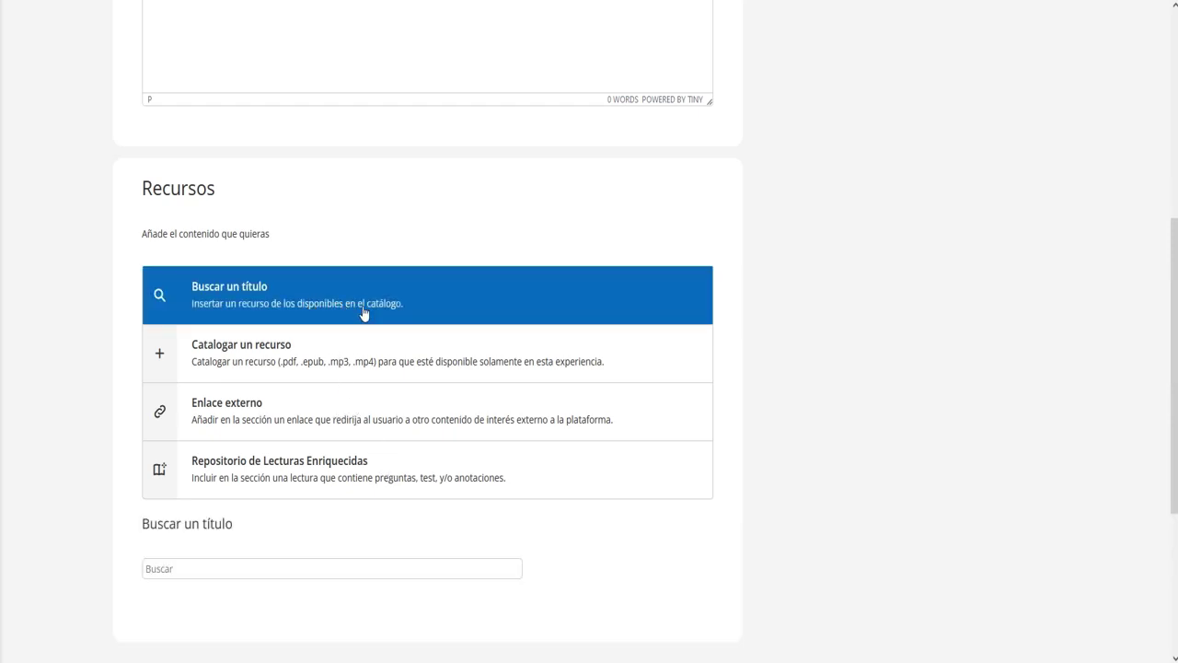
{"action": "scroll", "coordinate": [350, 372], "scroll_direction": "down", "scroll_amount": 3}
{"action": "left_click", "coordinate": [253, 348]}
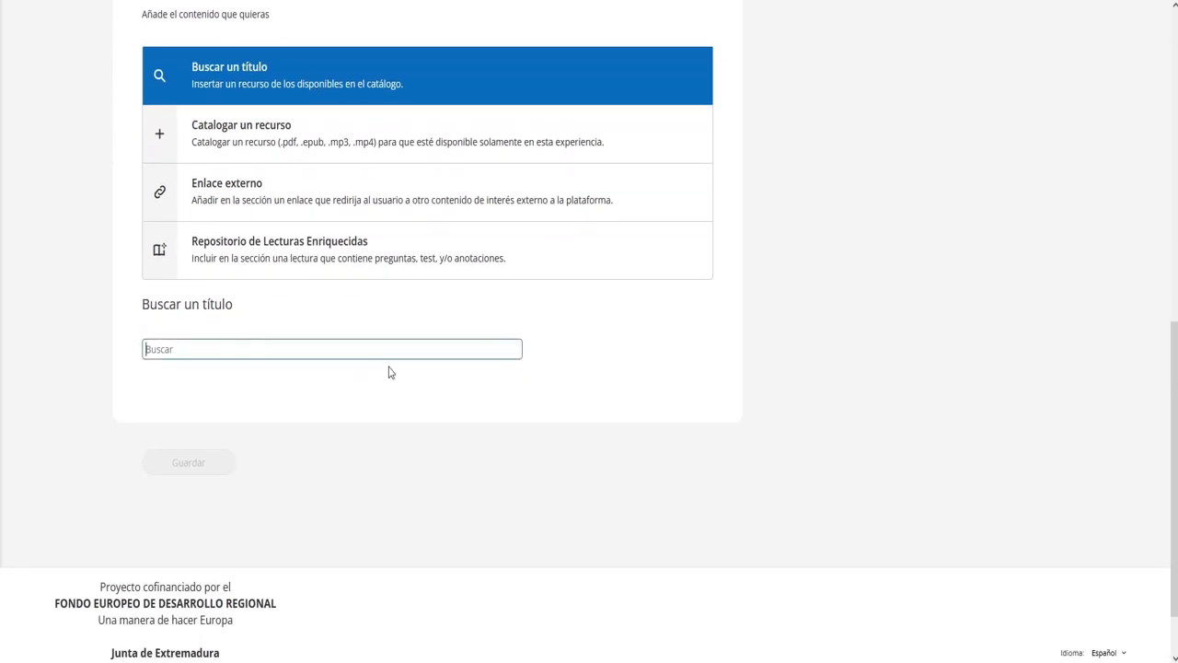
{"action": "type", "text": "barcos"}
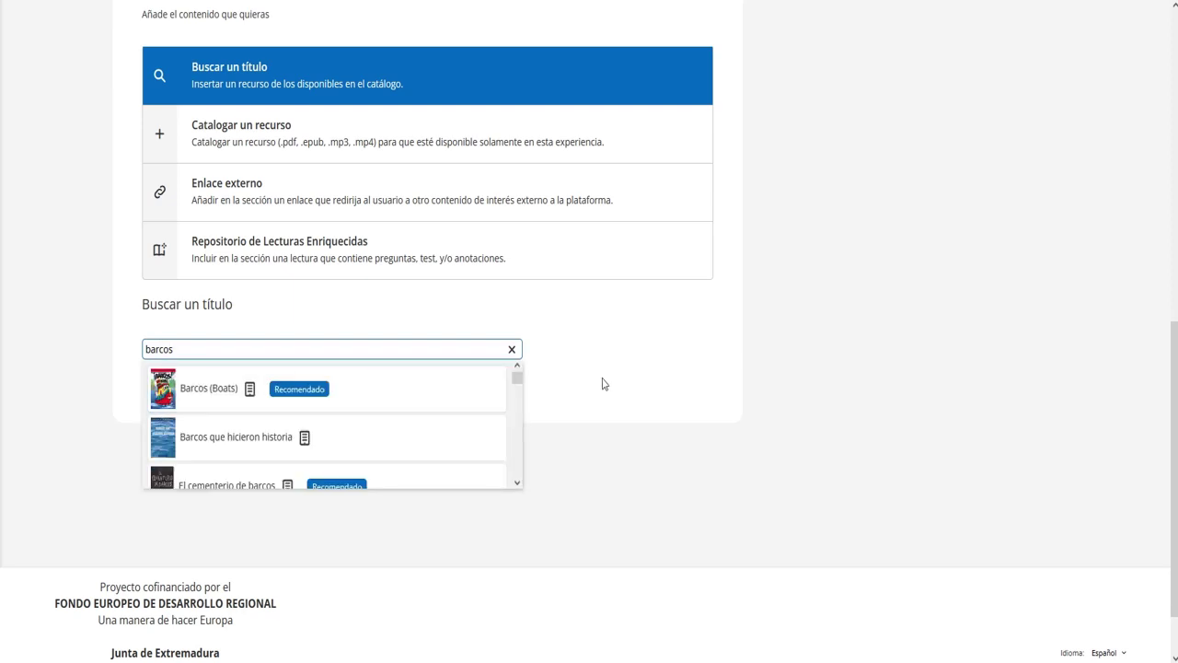
{"action": "left_click", "coordinate": [275, 440]}
Set the resource's start and end dates to 21 and 30 November 2023.
{"action": "scroll", "coordinate": [576, 346], "scroll_direction": "down", "scroll_amount": 2}
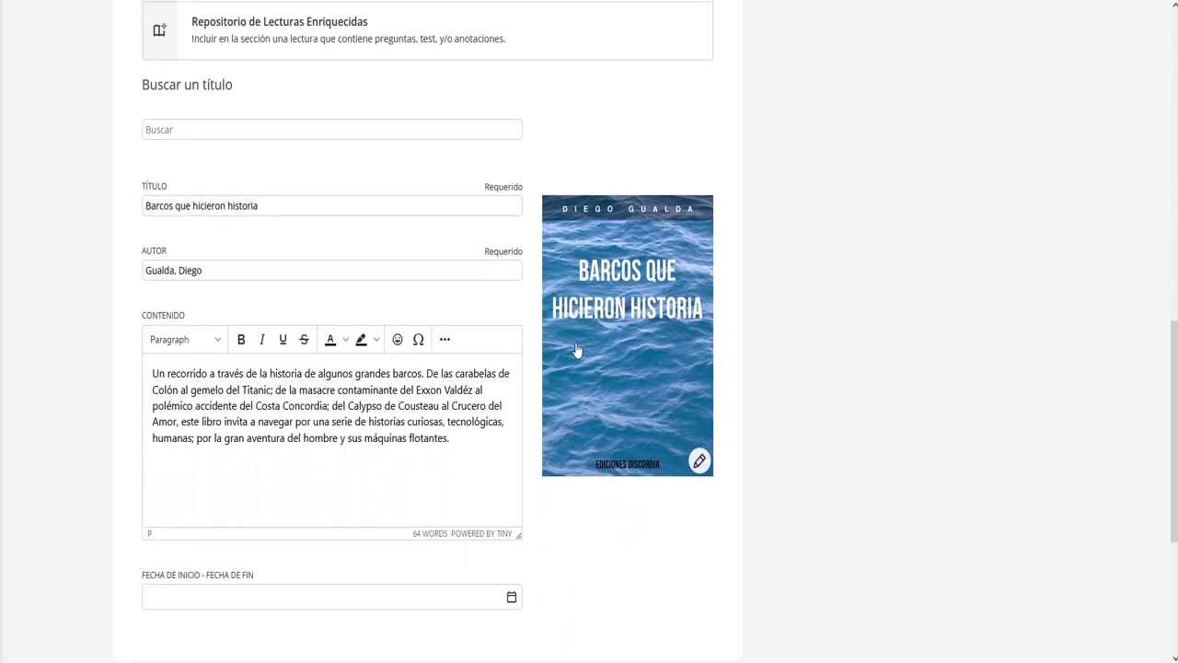
{"action": "scroll", "coordinate": [576, 349], "scroll_direction": "down", "scroll_amount": 1}
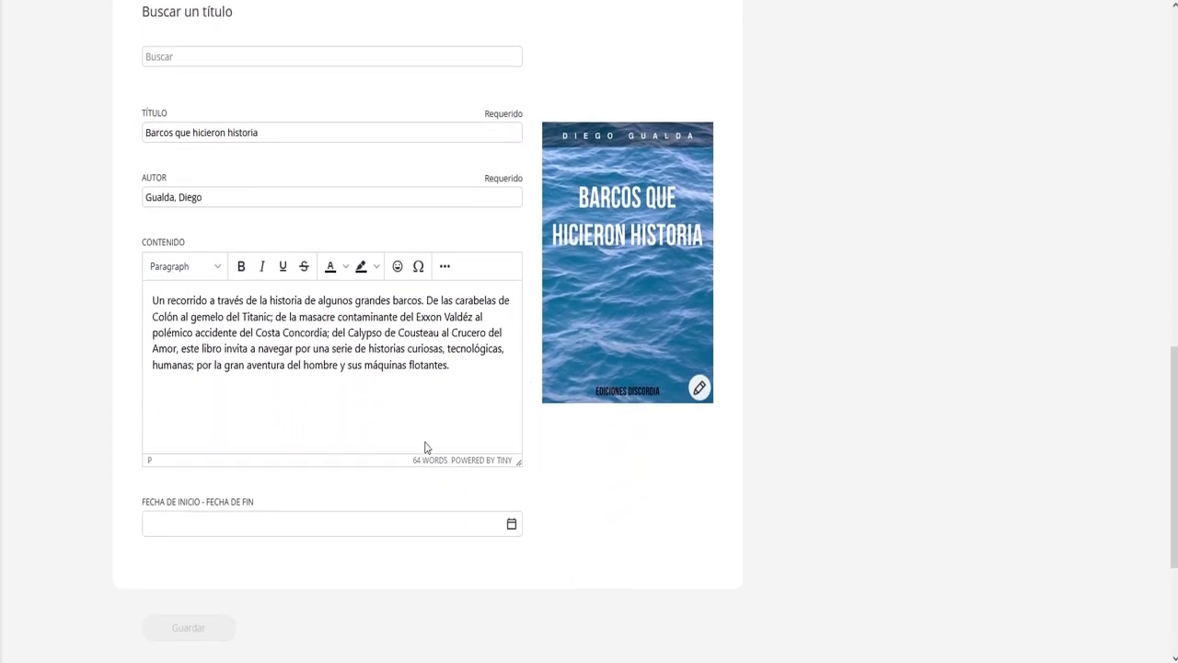
{"action": "left_click", "coordinate": [273, 532]}
{"action": "left_click", "coordinate": [187, 453]}
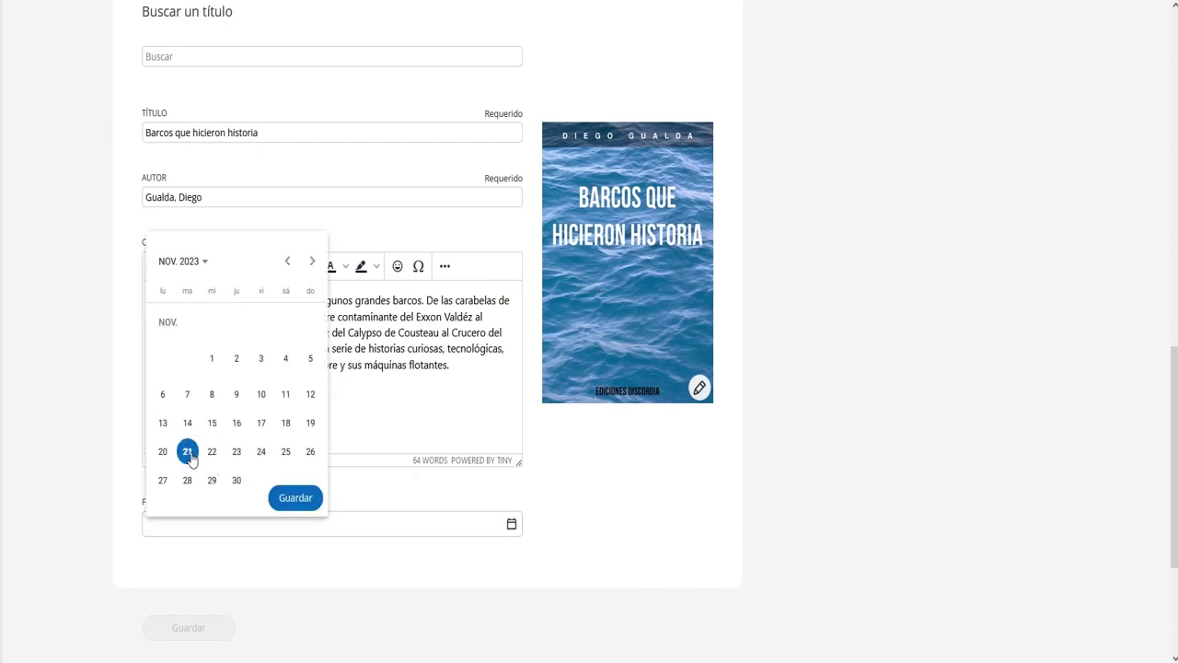
{"action": "left_click", "coordinate": [237, 480]}
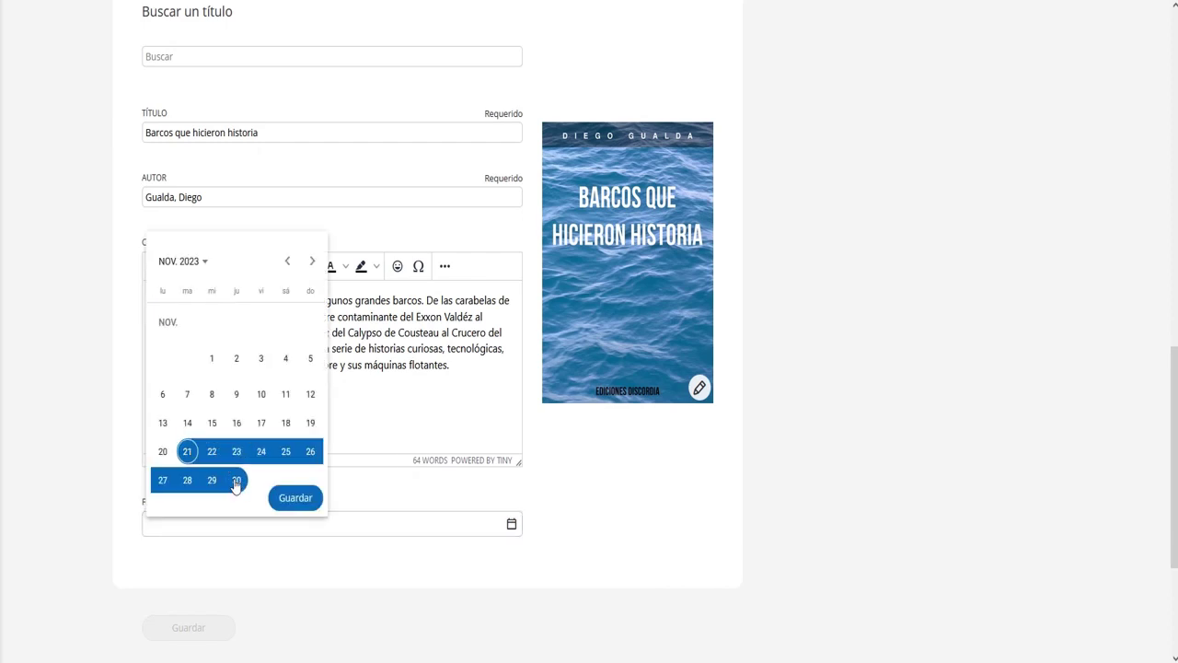
{"action": "left_click", "coordinate": [295, 498]}
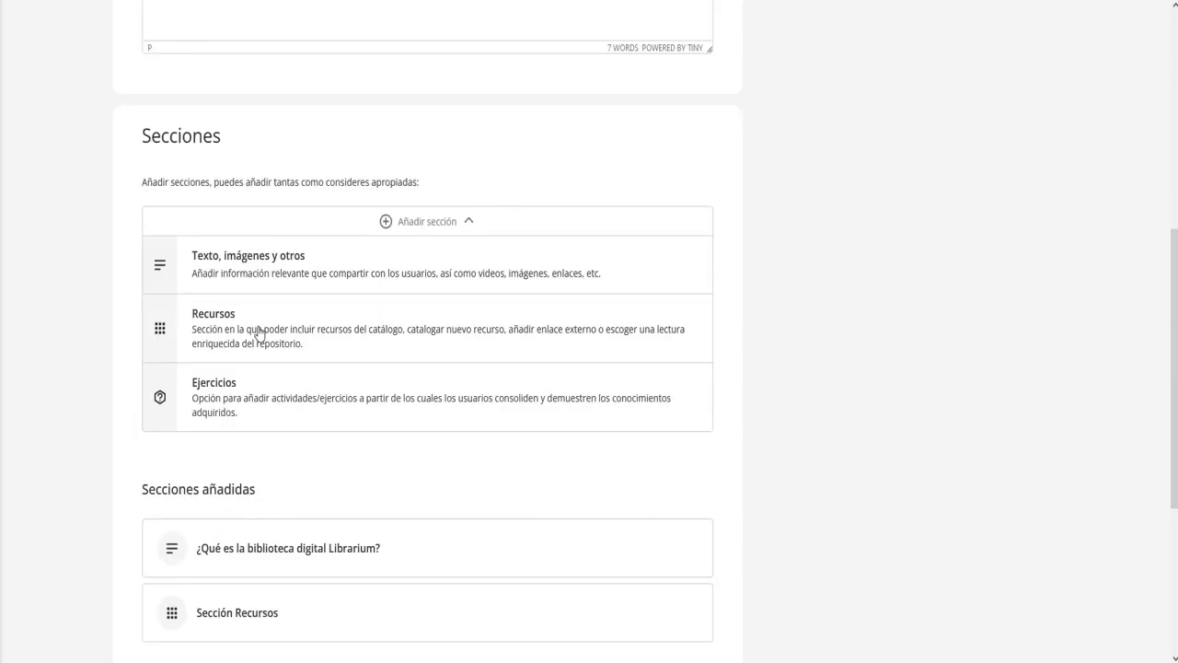
Add another "Recursos" section to the lesson and choose "Catalogar un recurso" as its content.
{"action": "left_click", "coordinate": [258, 322]}
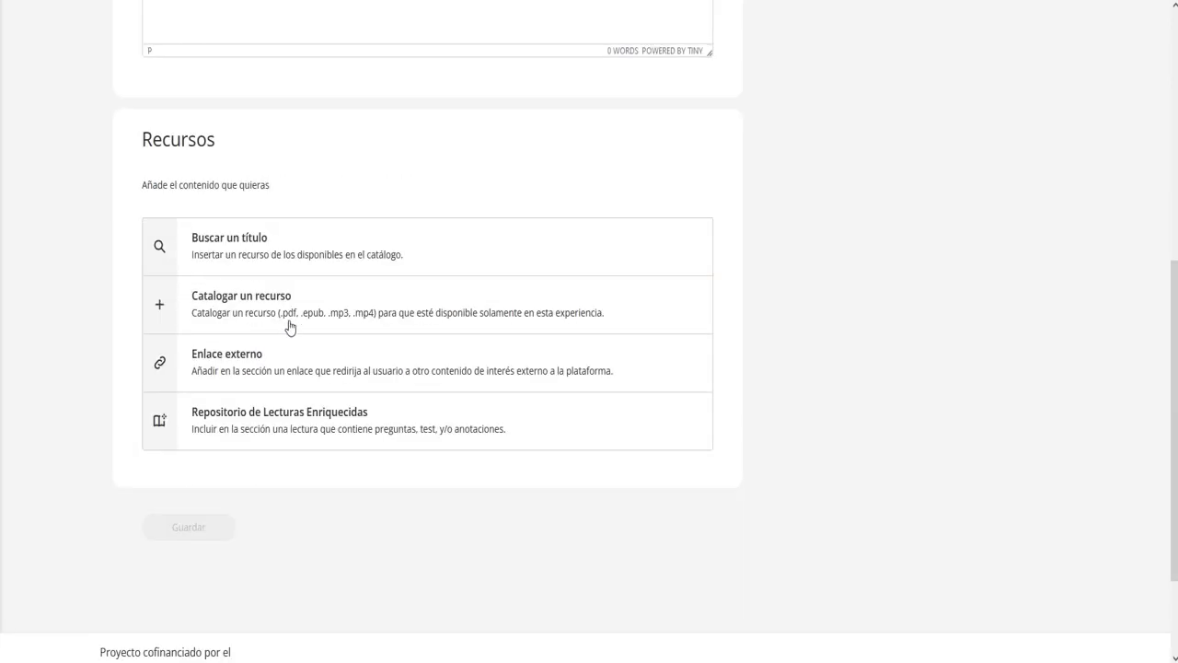
{"action": "left_click", "coordinate": [292, 320]}
{"action": "scroll", "coordinate": [366, 384], "scroll_direction": "down", "scroll_amount": 3}
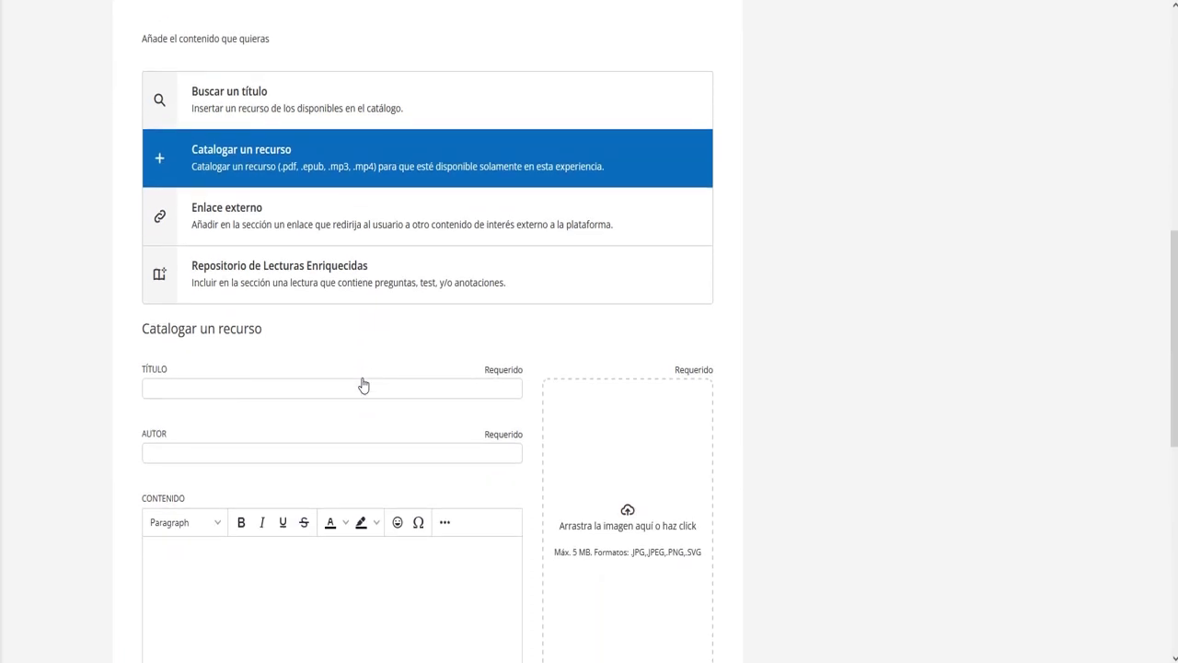
Title the catalogued resource "Barómetro" and enter the author's full name.
{"action": "left_click", "coordinate": [303, 385]}
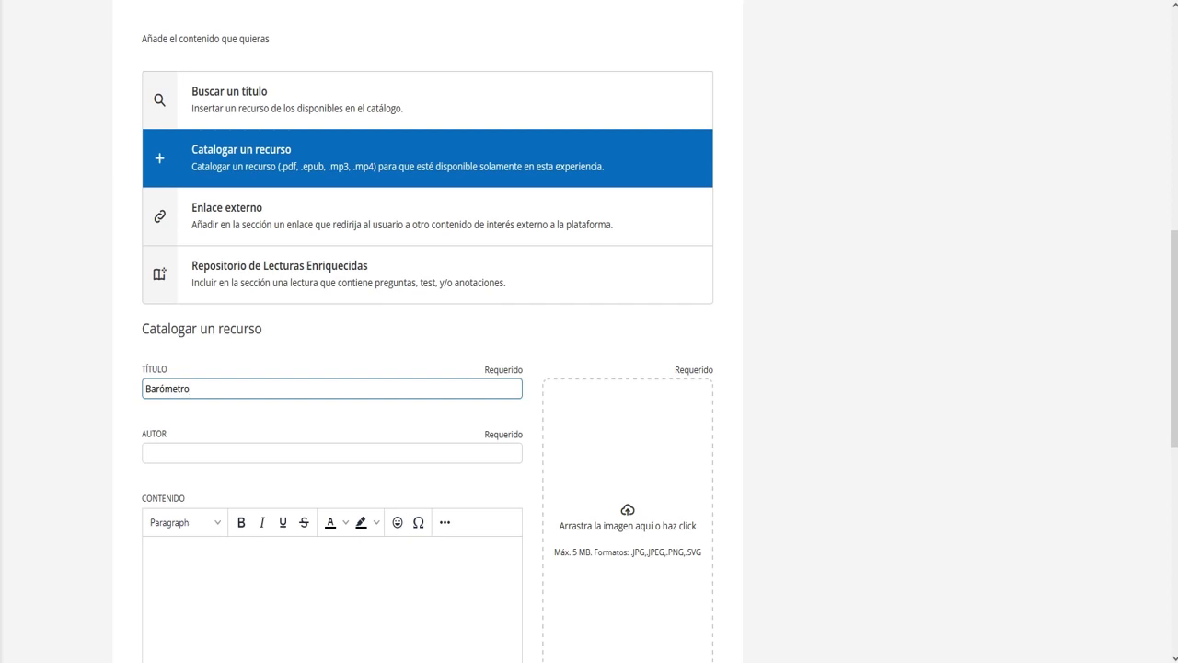
{"action": "left_click", "coordinate": [332, 457]}
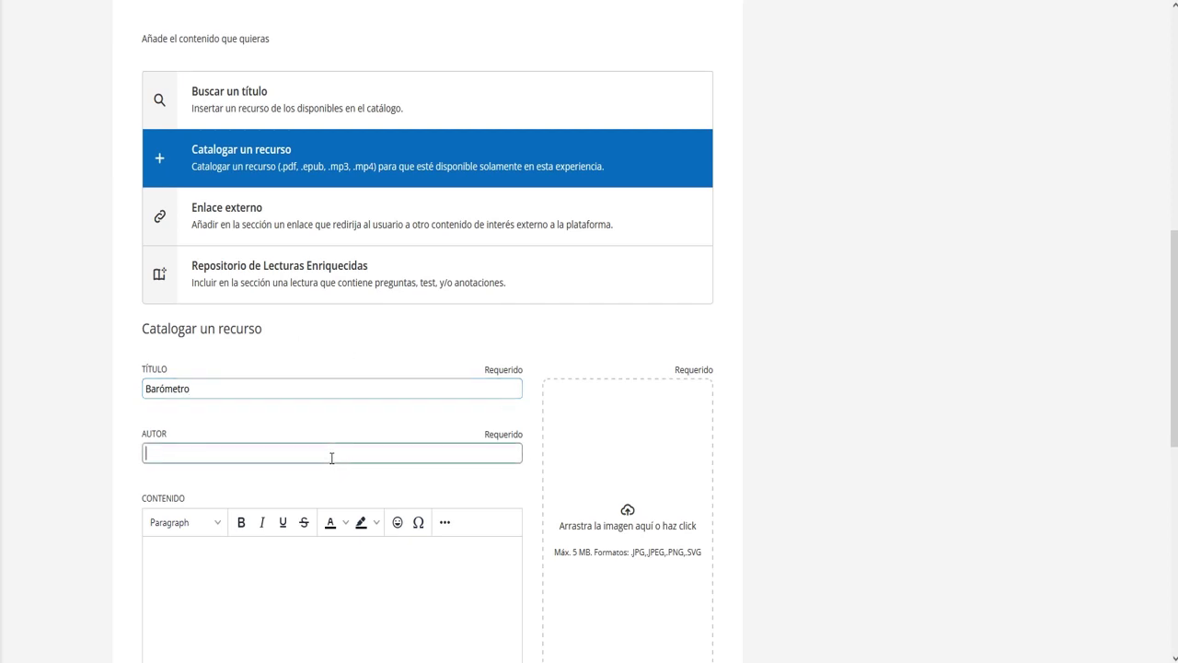
{"action": "type", "text": "Casildo Macia"}
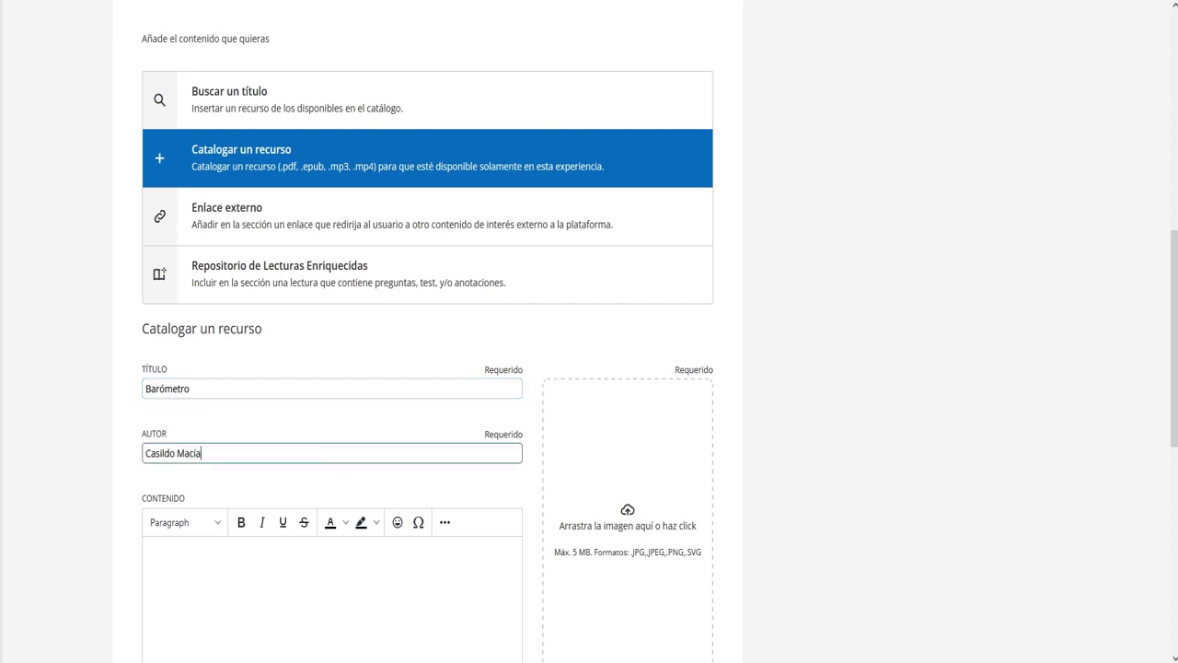
{"action": "key", "text": "BackSpace"}
{"action": "key", "text": "BackSpace"}
{"action": "type", "text": "ías"}
Upload the "Logo Librarium innovated" picture from the Imágenes folder as the resource's cover image.
{"action": "left_click", "coordinate": [639, 526]}
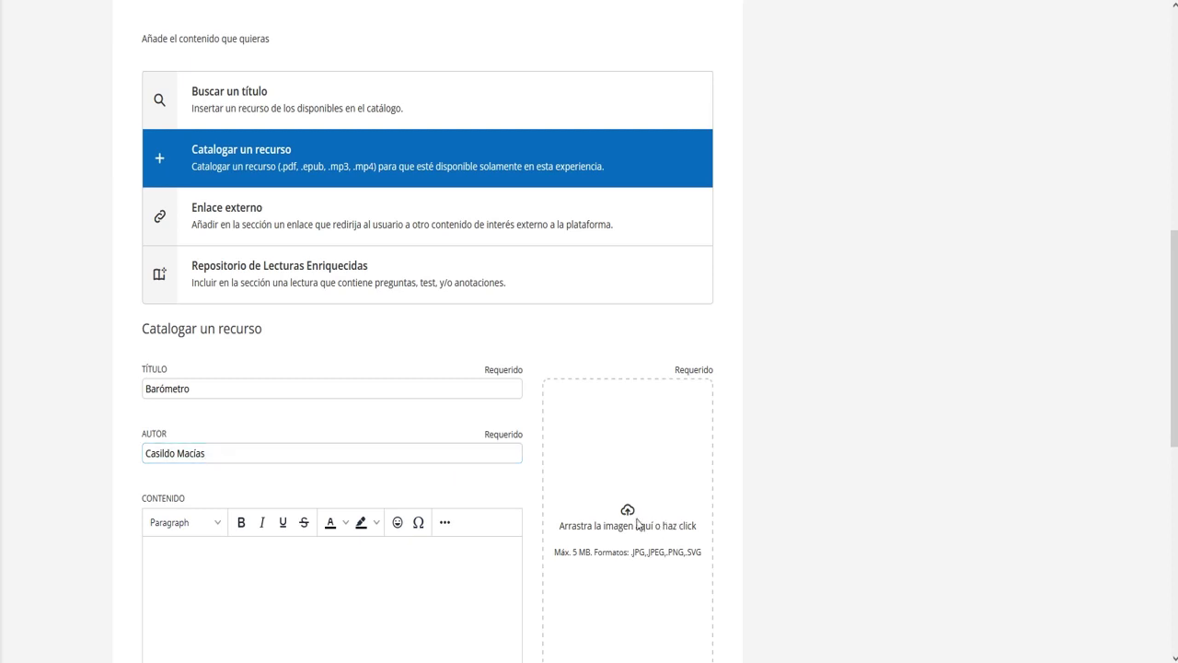
{"action": "left_click", "coordinate": [795, 202]}
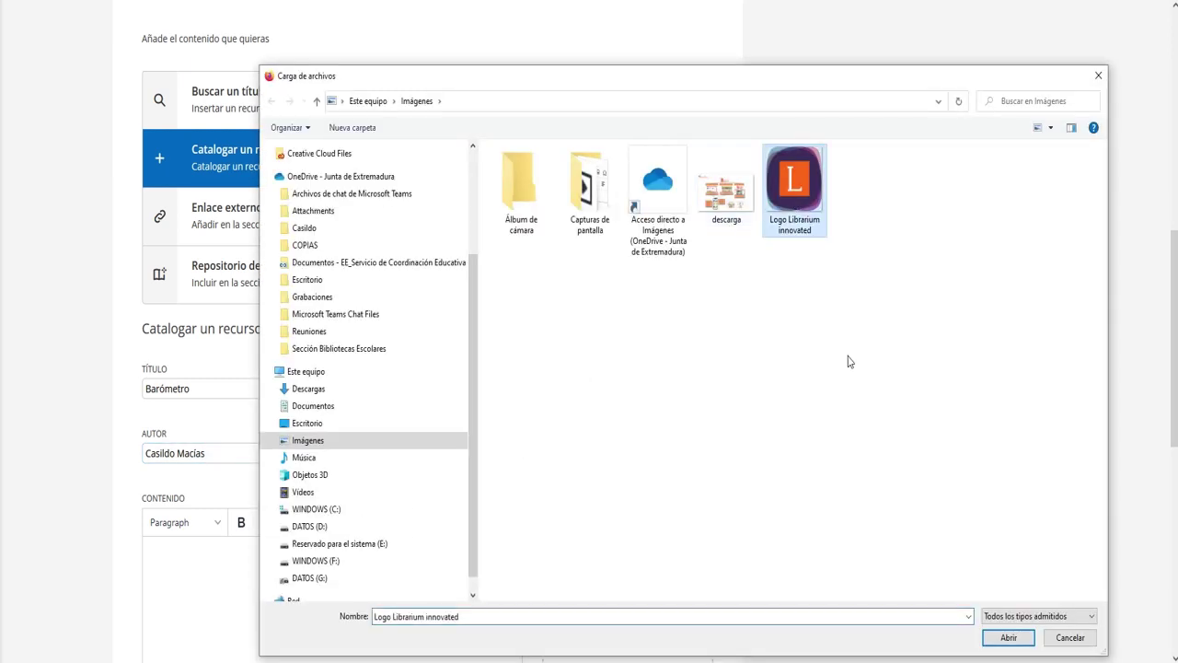
{"action": "left_click", "coordinate": [1007, 637]}
Attach the PDF "BAROMETRO HABITOS DE LECTURA 230227-presentacion-habitos-lectura" to the resource and catalogue it.
{"action": "scroll", "coordinate": [297, 402], "scroll_direction": "down", "scroll_amount": 5}
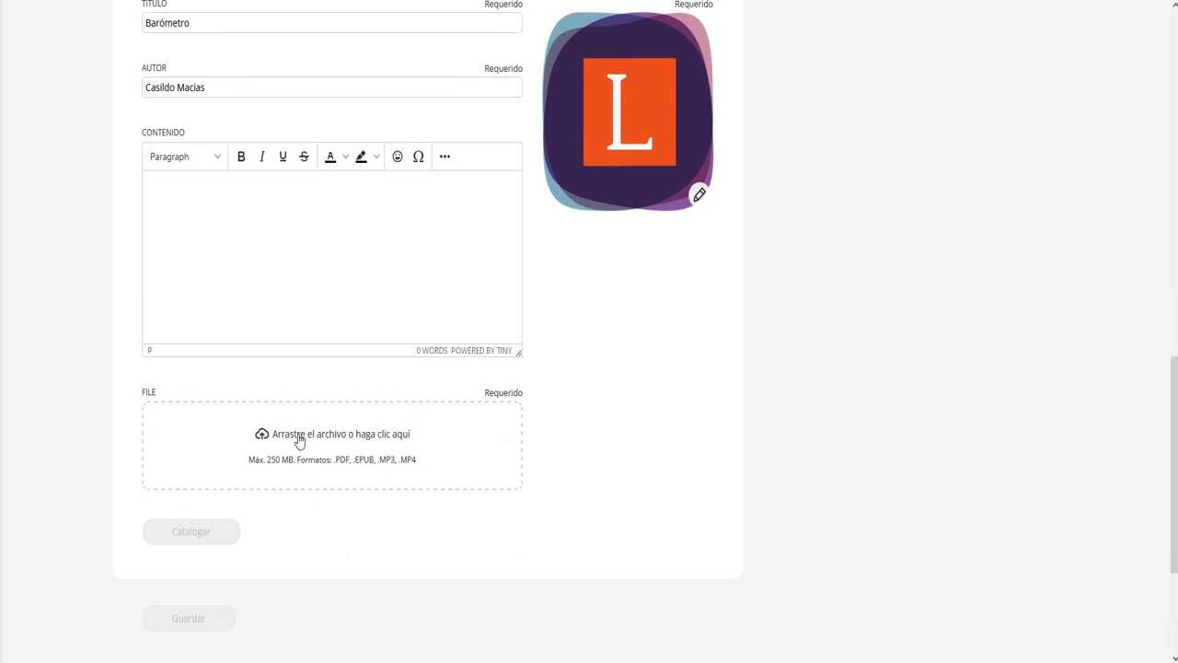
{"action": "left_click", "coordinate": [299, 442]}
{"action": "left_click", "coordinate": [739, 210]}
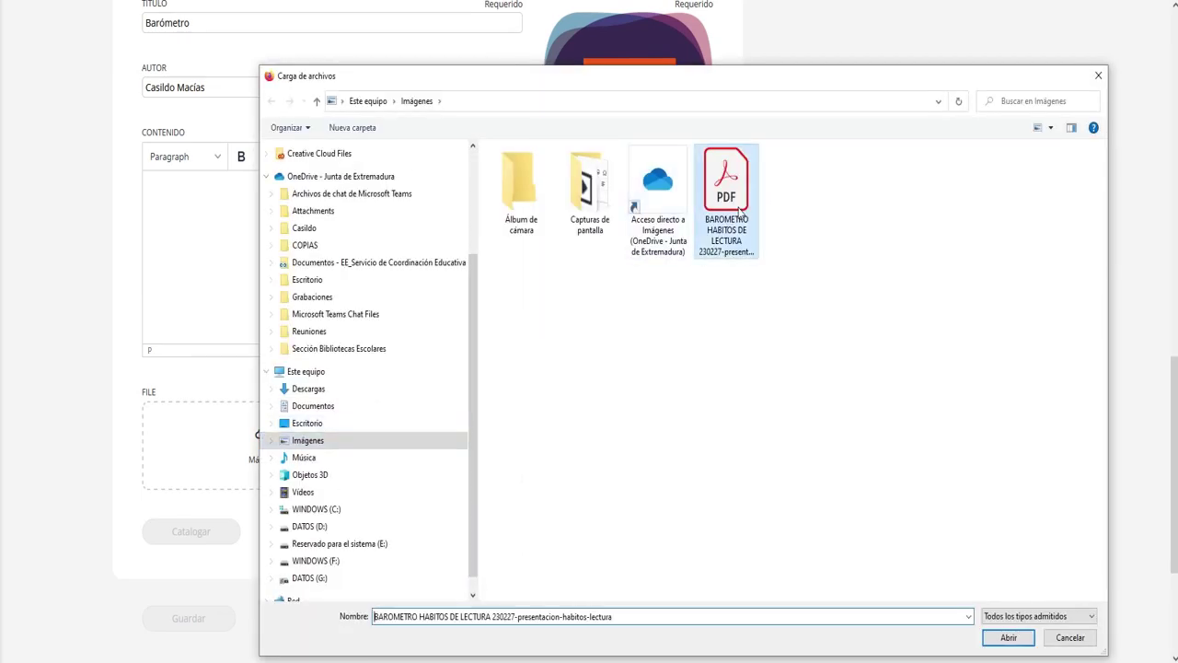
{"action": "left_click", "coordinate": [1007, 637]}
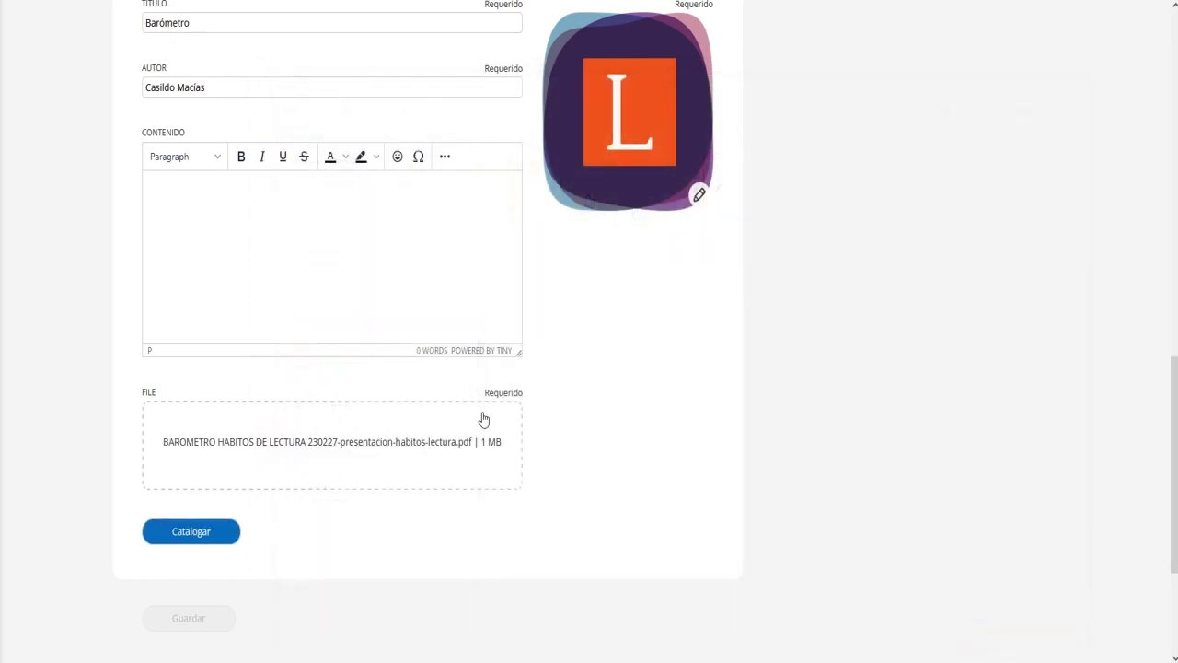
{"action": "left_click", "coordinate": [185, 534]}
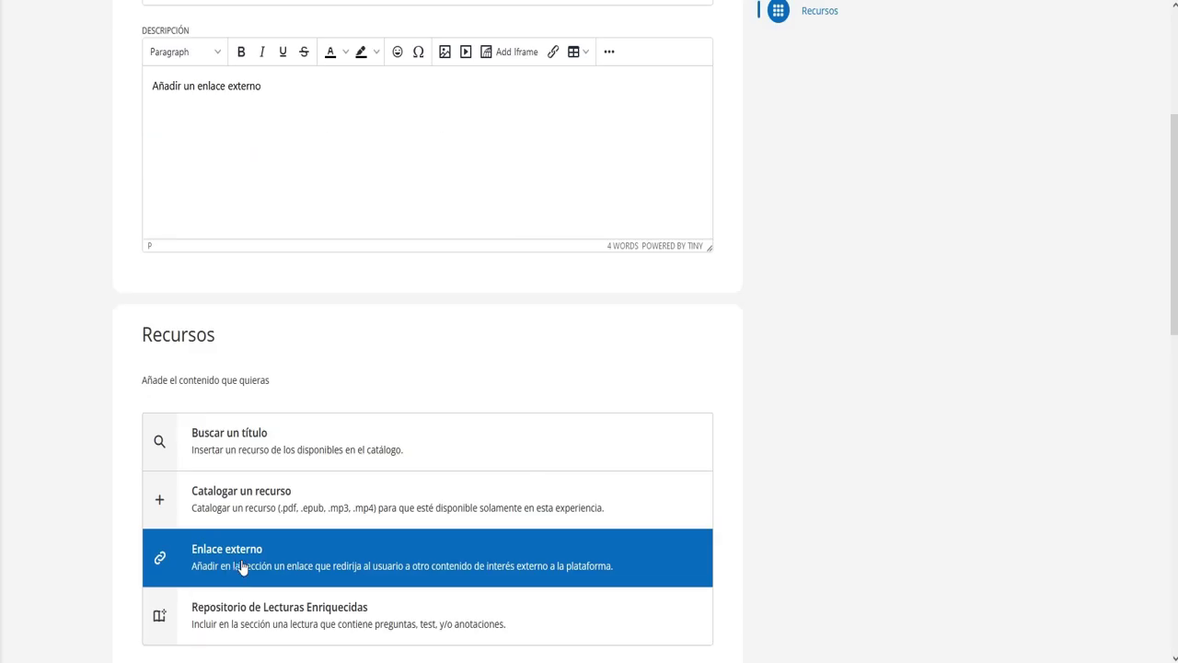
Title the external link resource "Web de bibliotecas escolares".
{"action": "scroll", "coordinate": [316, 560], "scroll_direction": "down", "scroll_amount": 3}
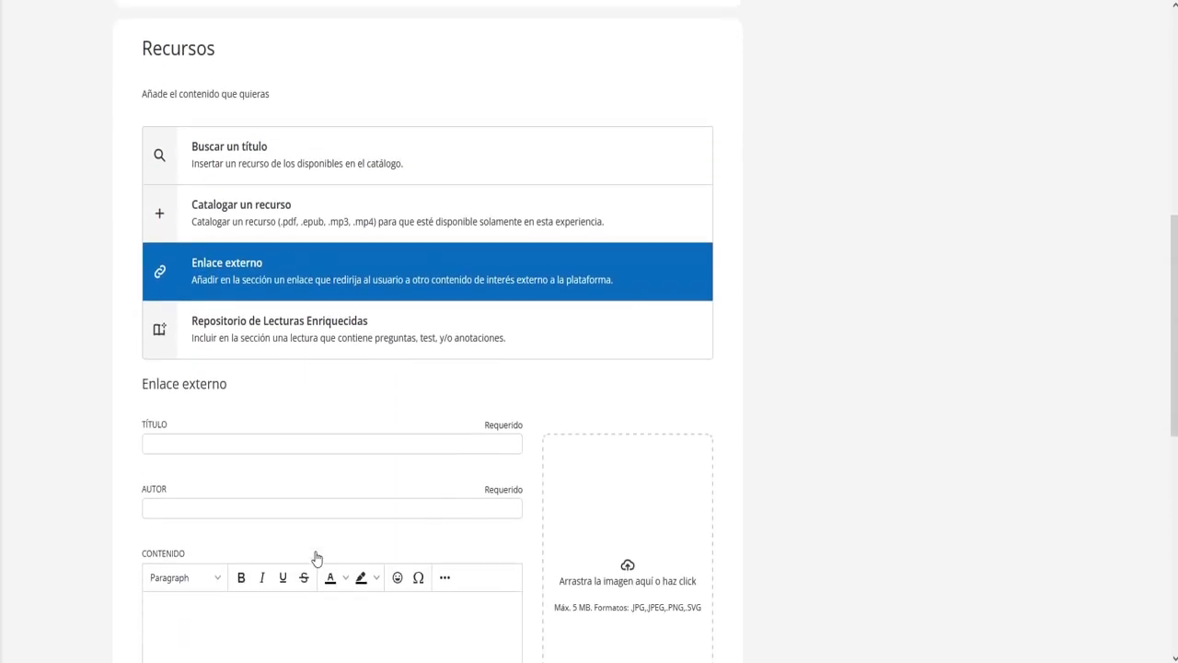
{"action": "scroll", "coordinate": [315, 559], "scroll_direction": "down", "scroll_amount": 1}
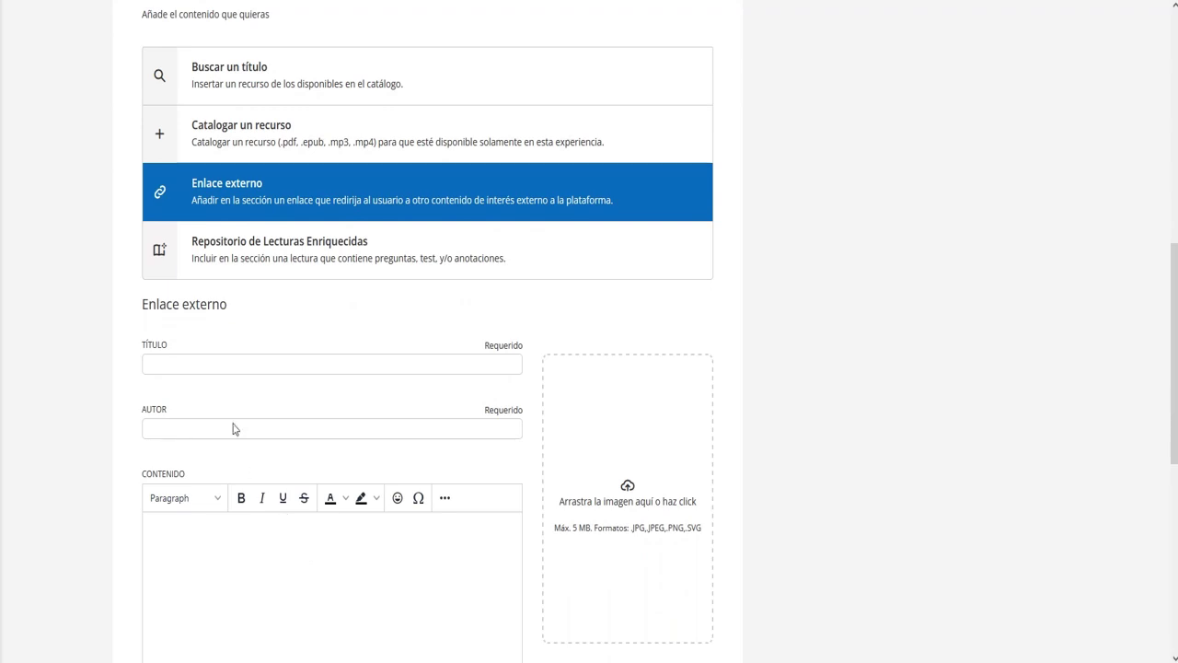
{"action": "left_click", "coordinate": [208, 370]}
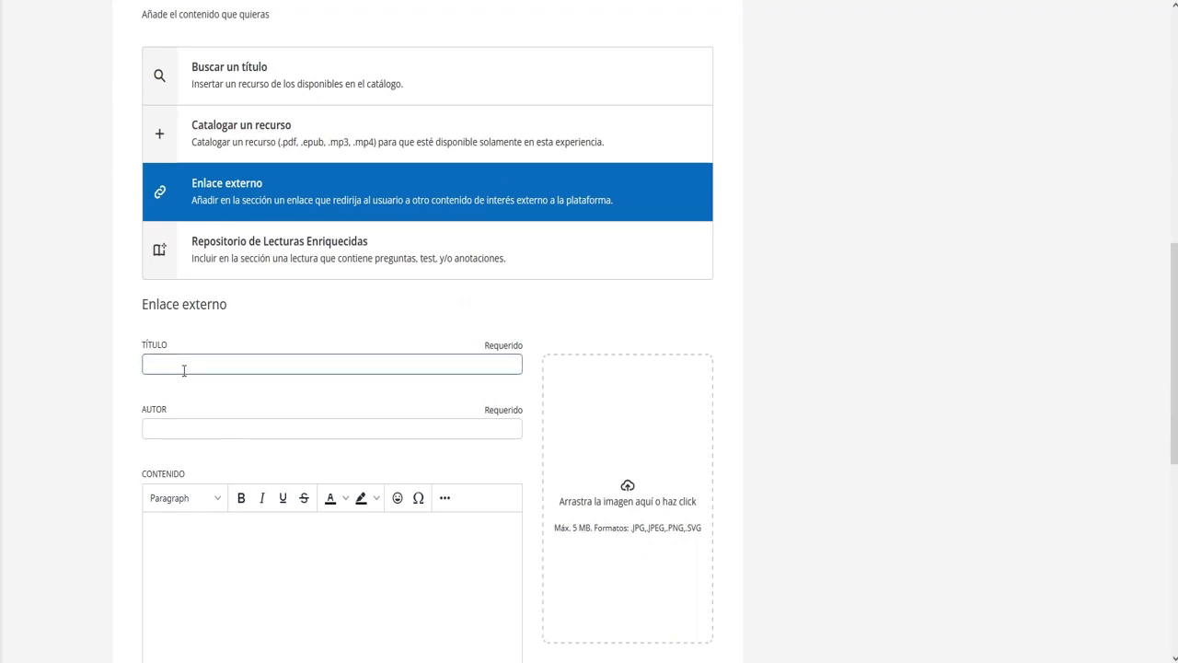
{"action": "type", "text": "Web de biblio"}
{"action": "type", "text": "tecas escolares"}
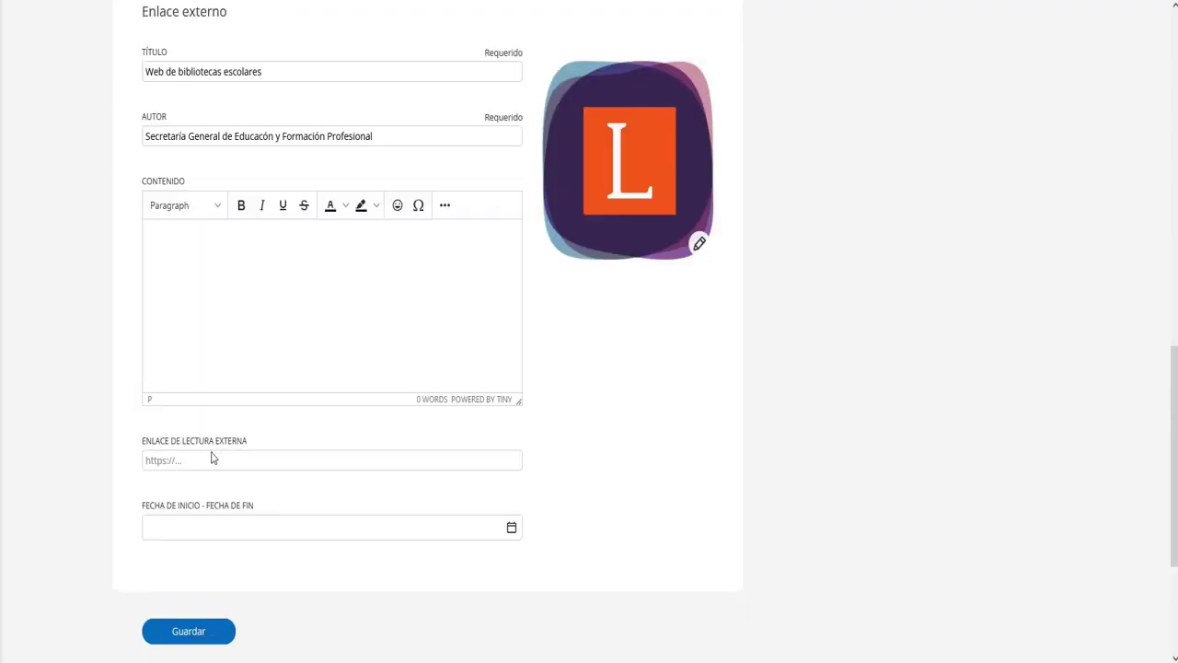
{"action": "left_click", "coordinate": [212, 456]}
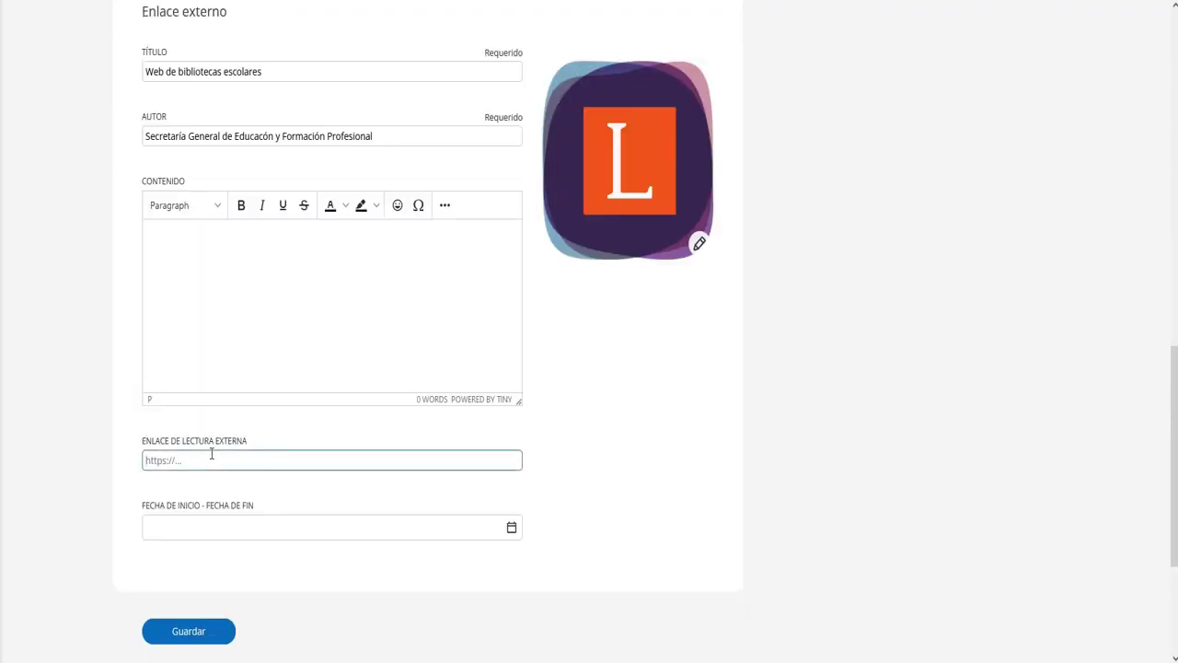
{"action": "type", "text": "http://"}
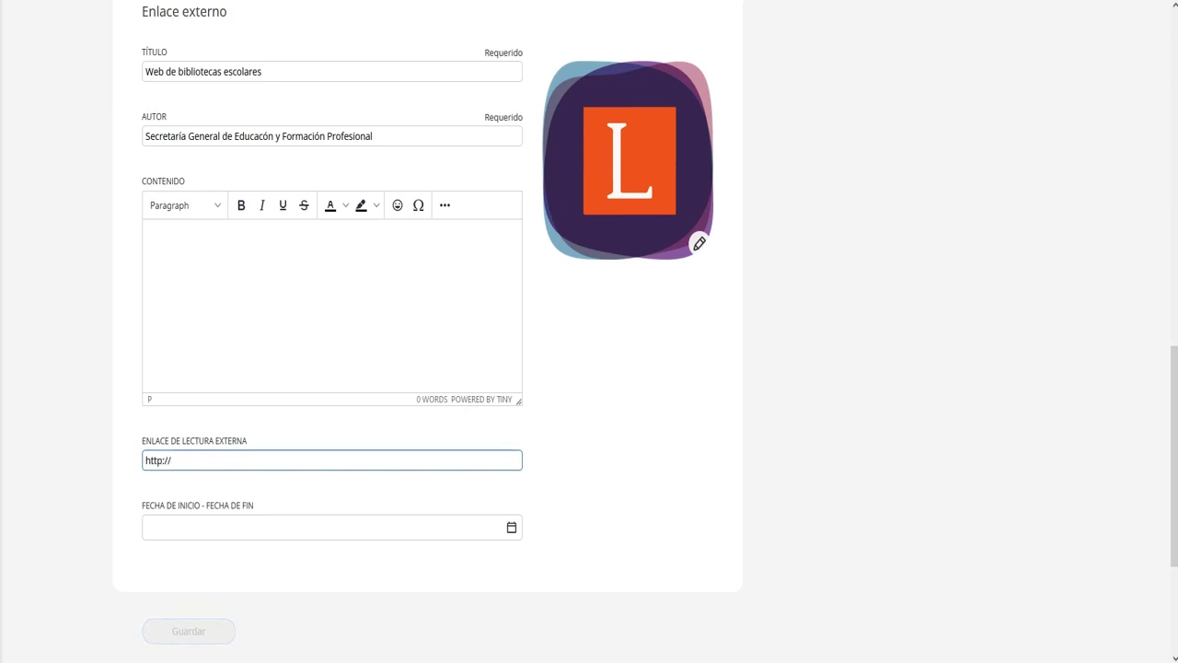
{"action": "type", "text": "bibliotecasescolares.educarex.es"}
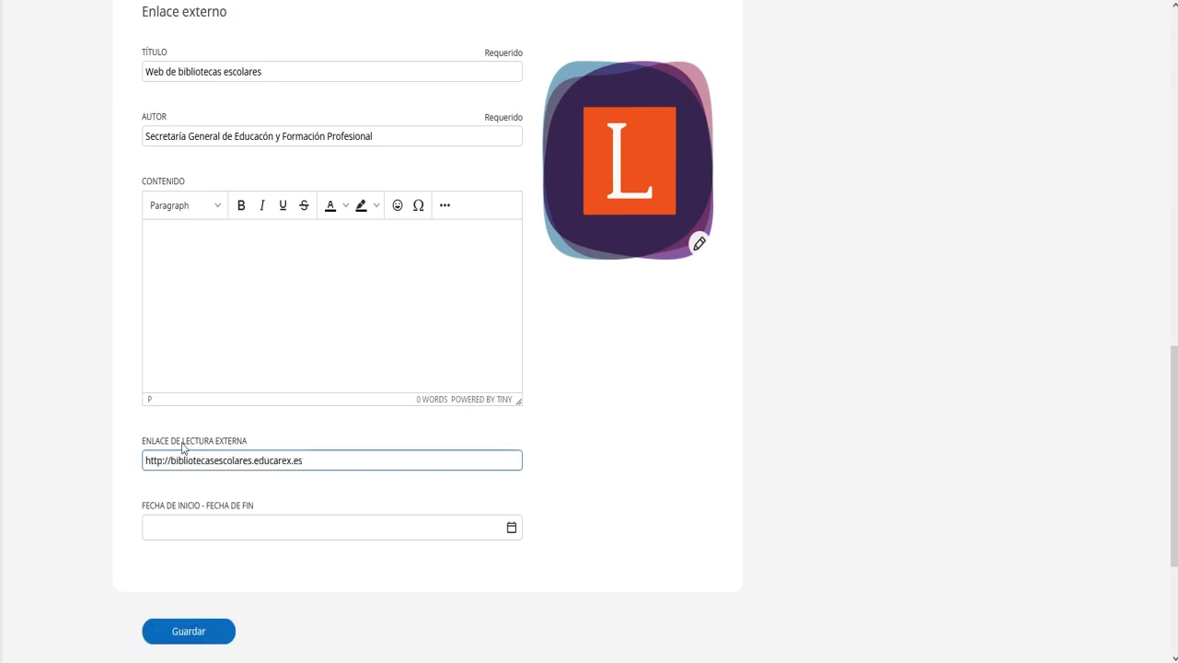
{"action": "scroll", "coordinate": [210, 455], "scroll_direction": "down", "scroll_amount": 2}
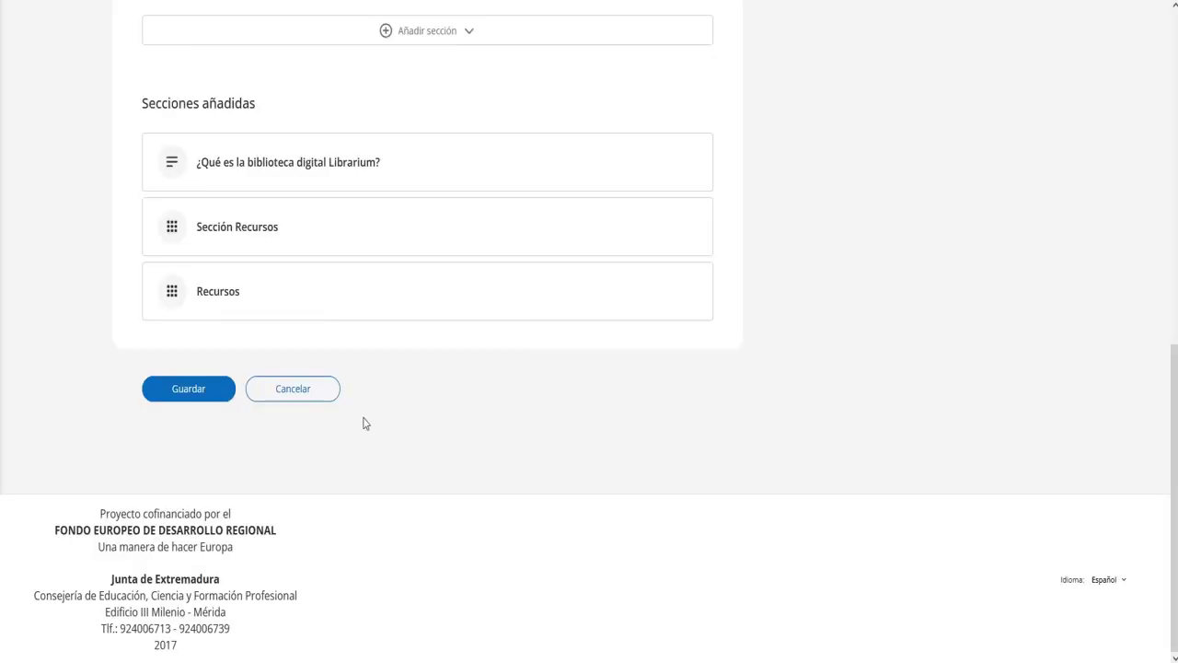
{"action": "left_click", "coordinate": [191, 394]}
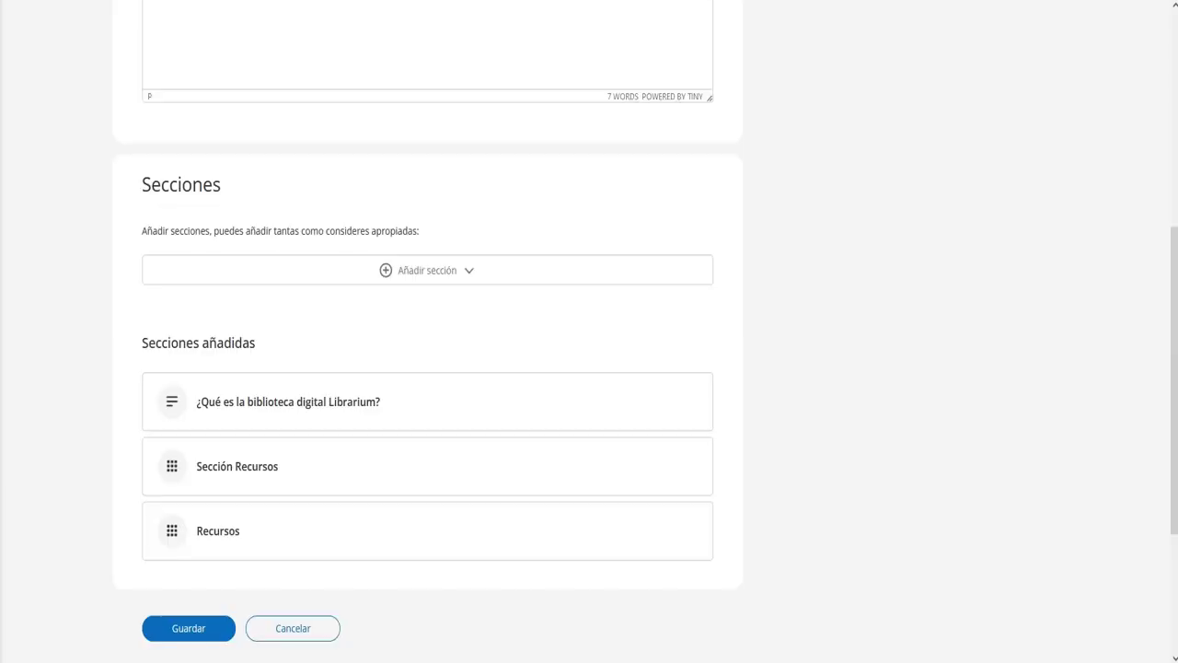
Add another "Recursos" section to the lesson and choose "Repositorio de Lecturas Enriquecidas" as its content.
{"action": "left_click", "coordinate": [449, 279]}
{"action": "left_click", "coordinate": [276, 378]}
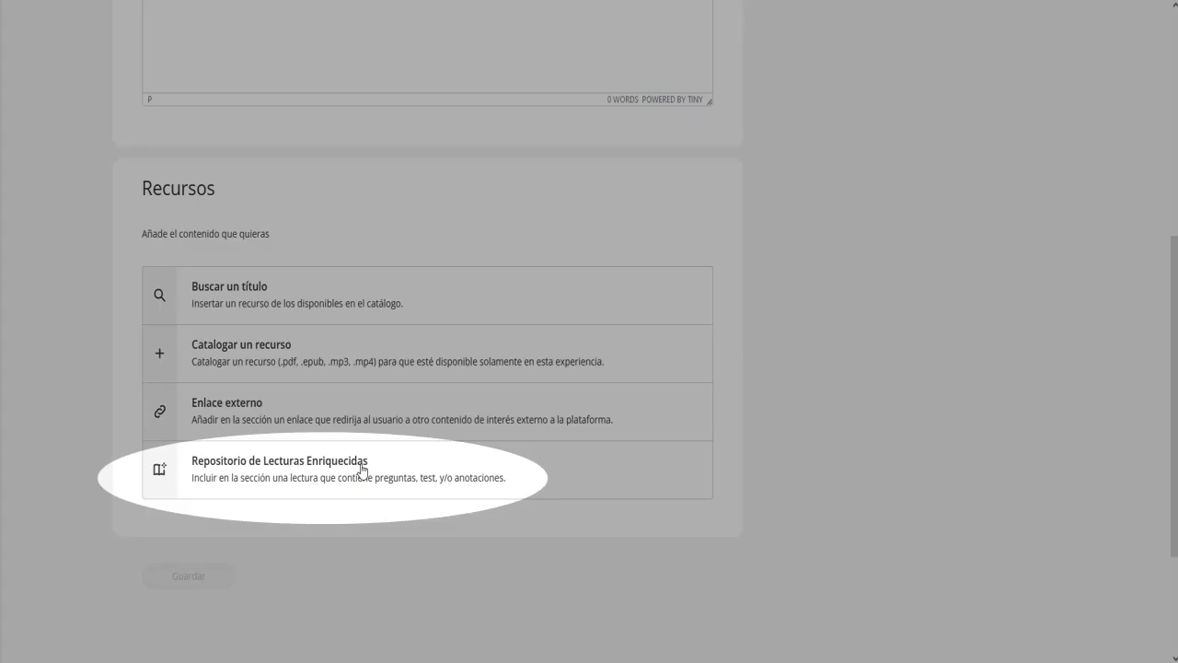
{"action": "left_click", "coordinate": [361, 470]}
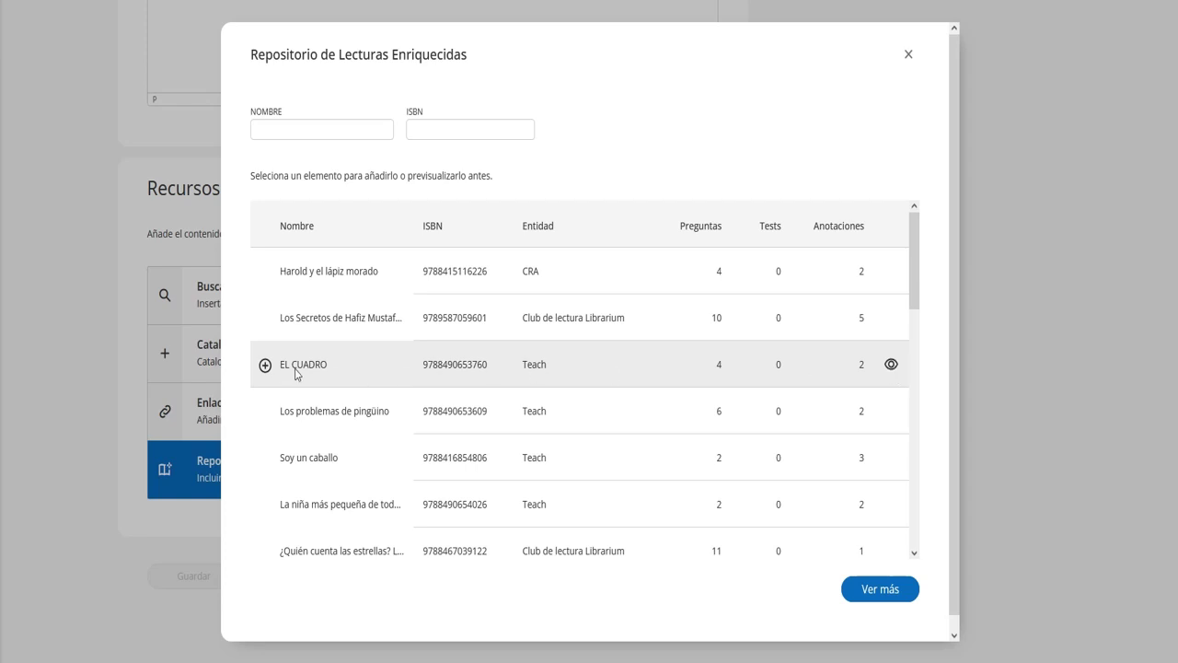
Preview the annotations and questionnaires of "EL CUADRO", return to the repository and add "Los problemas de pingüino" to the section.
{"action": "left_click", "coordinate": [891, 365]}
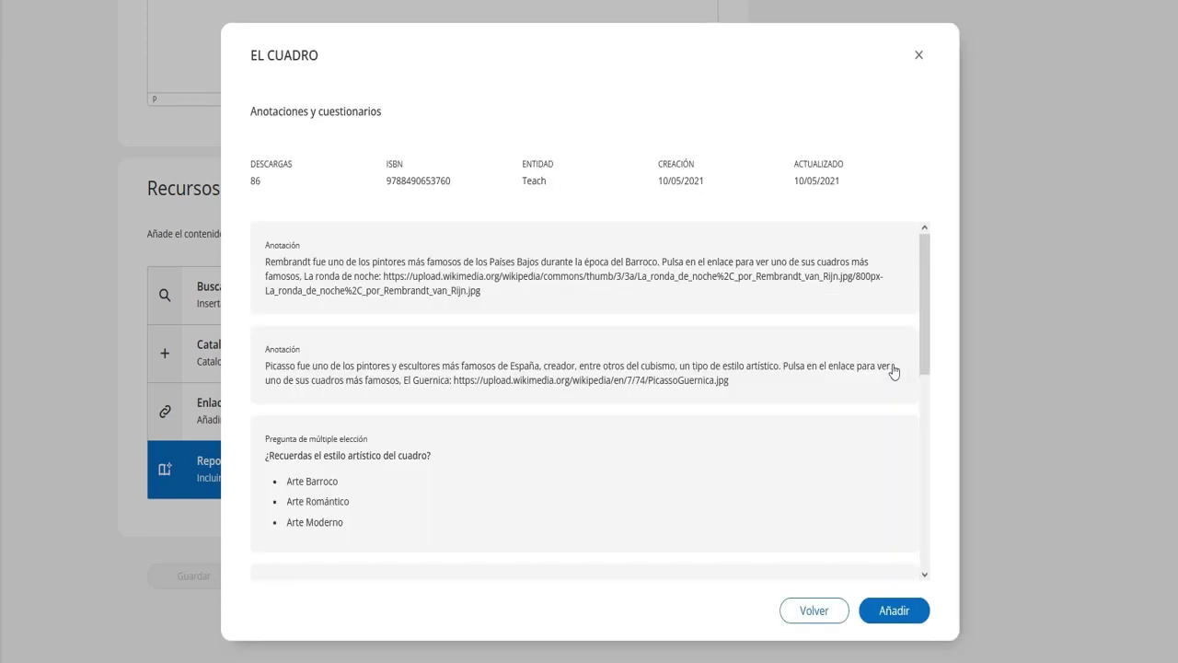
{"action": "left_click", "coordinate": [814, 611]}
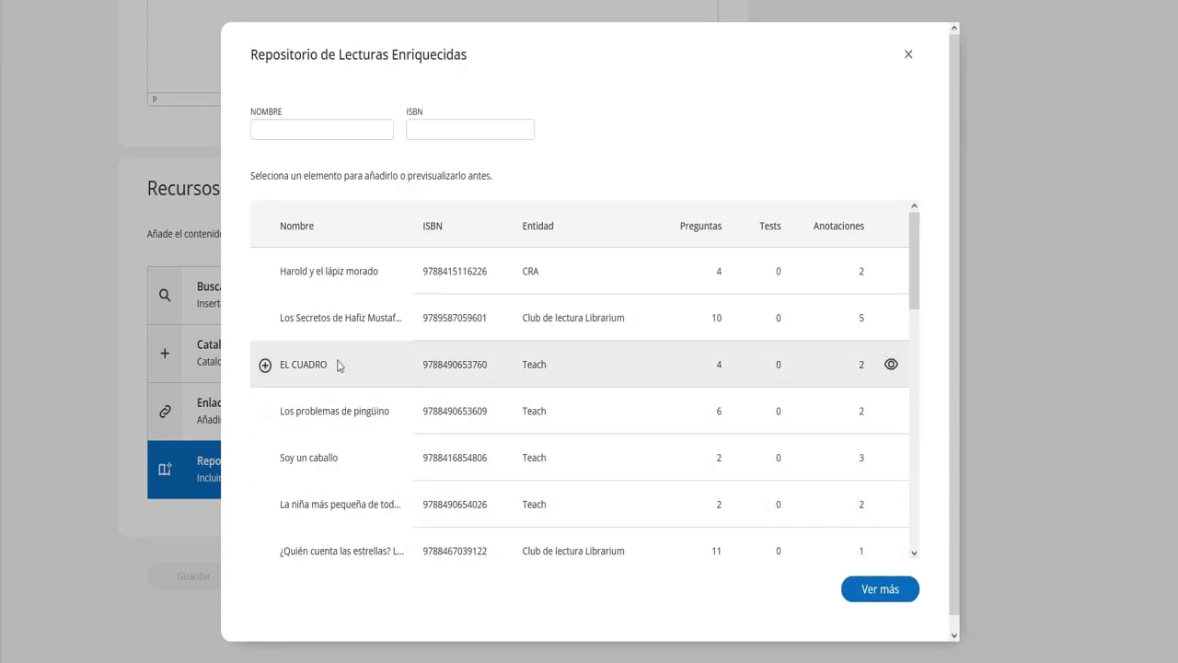
{"action": "left_click", "coordinate": [265, 410]}
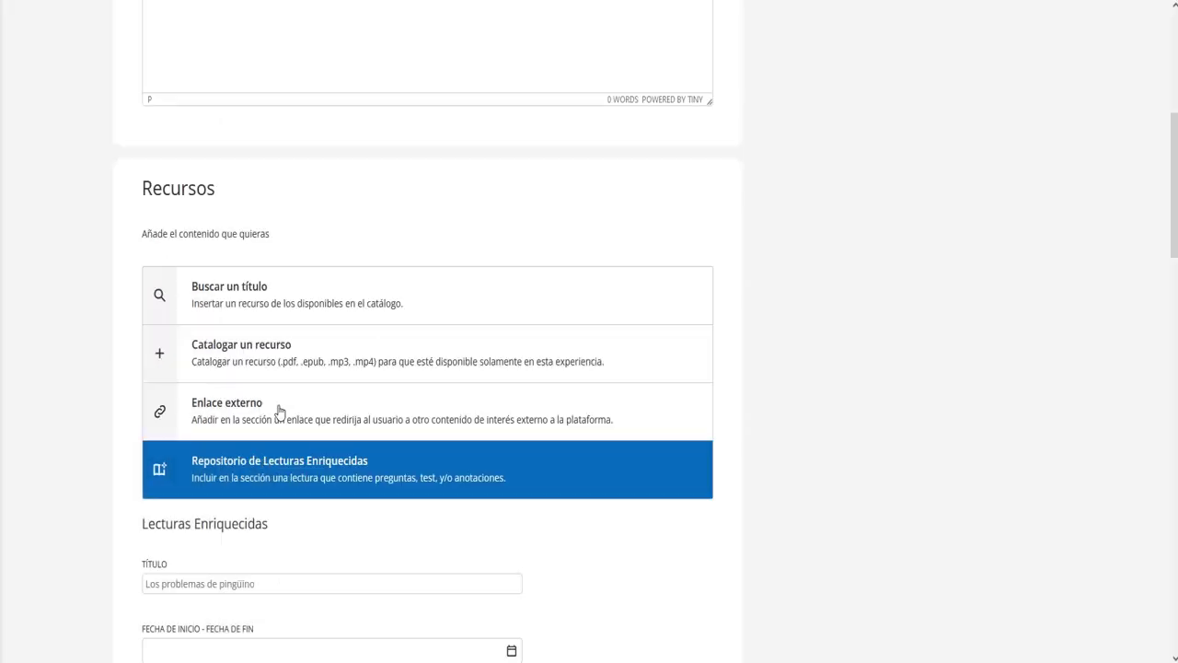
Set the enriched reading's start and end dates to 21 and 30 November 2023 and save the range.
{"action": "scroll", "coordinate": [451, 357], "scroll_direction": "down", "scroll_amount": 5}
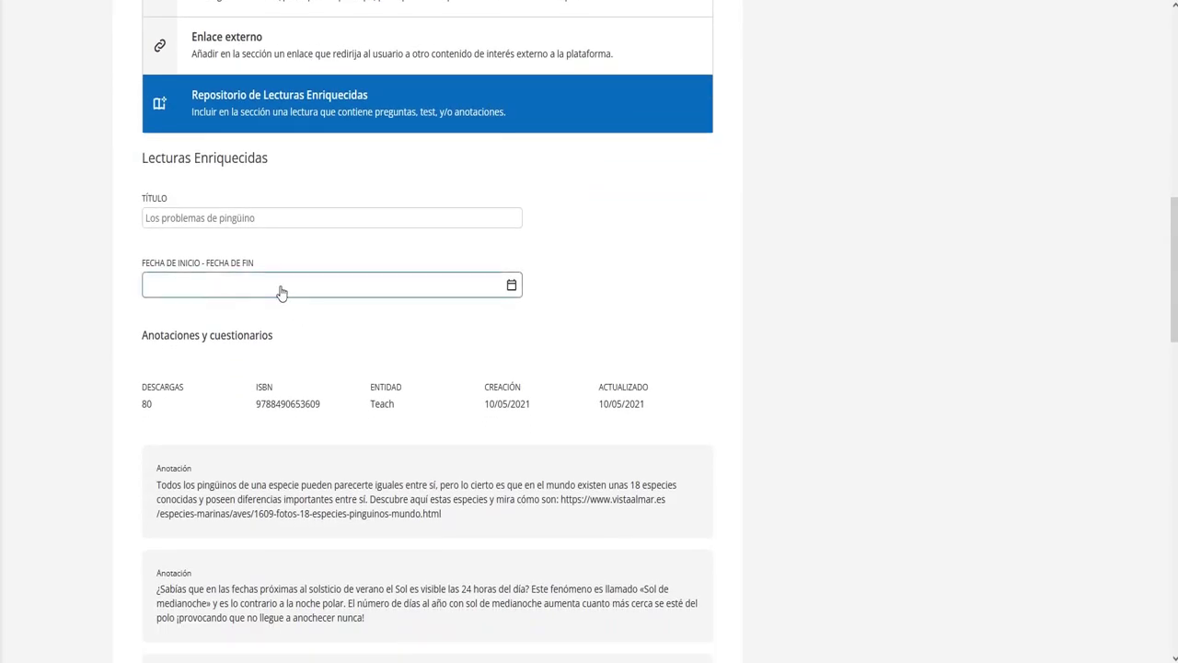
{"action": "left_click", "coordinate": [281, 292]}
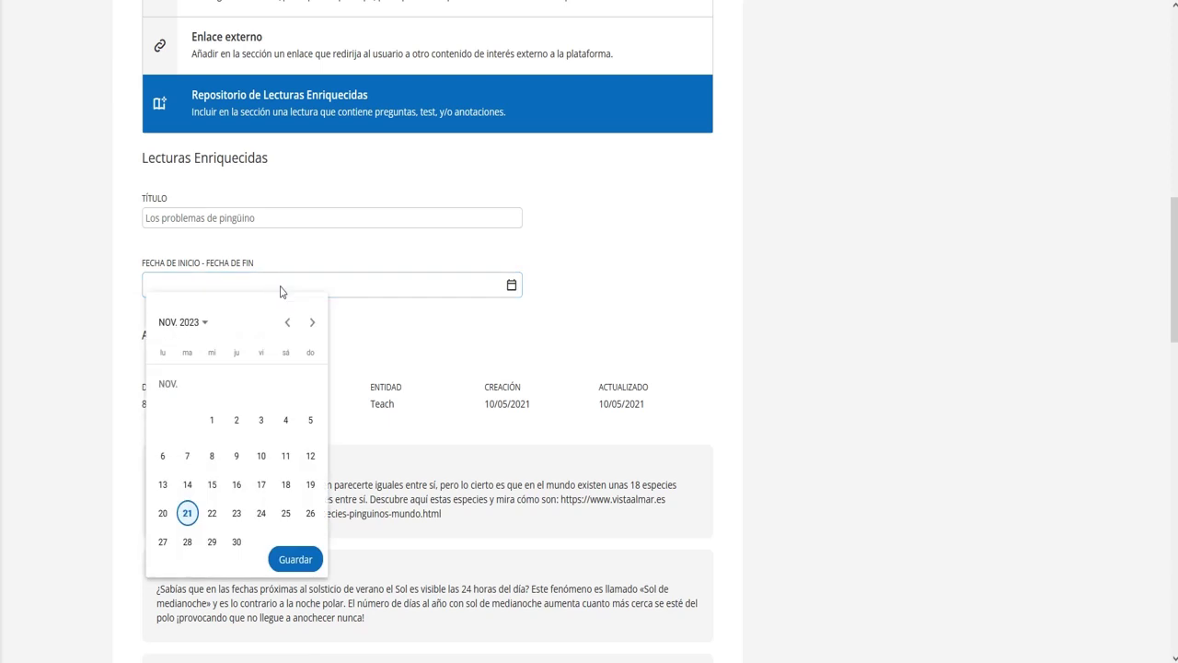
{"action": "left_click", "coordinate": [187, 512]}
{"action": "left_click", "coordinate": [236, 541]}
{"action": "left_click", "coordinate": [295, 559]}
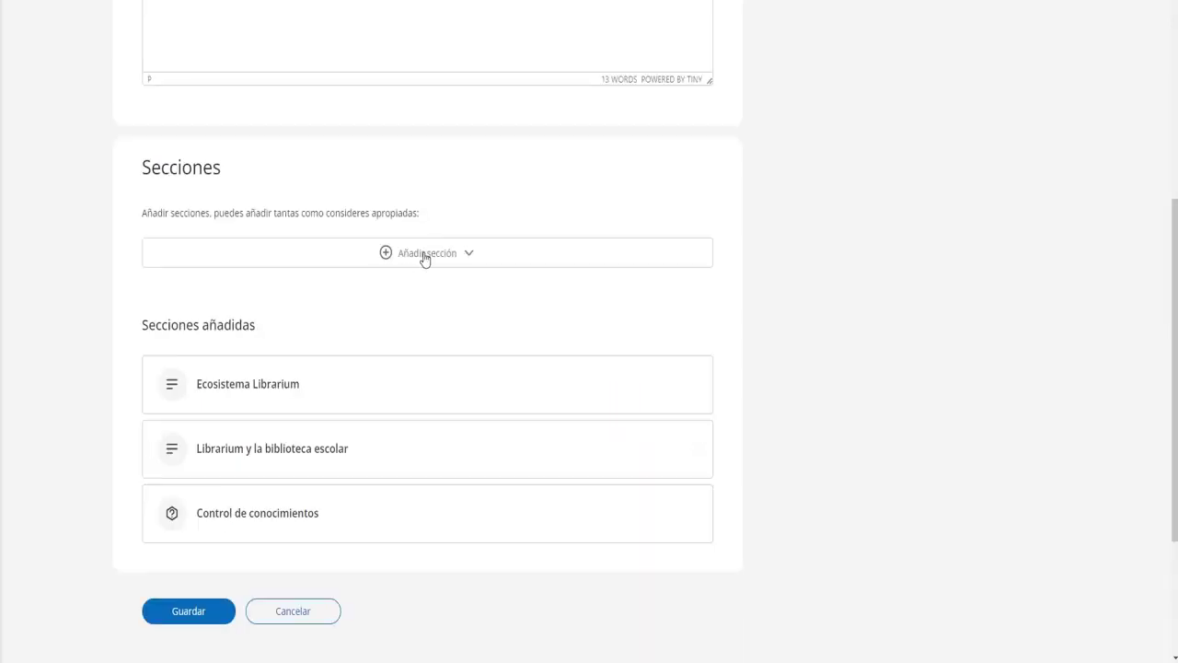
Add an "Ejercicios" section to the lesson and open the list of existing exercises.
{"action": "left_click", "coordinate": [425, 254]}
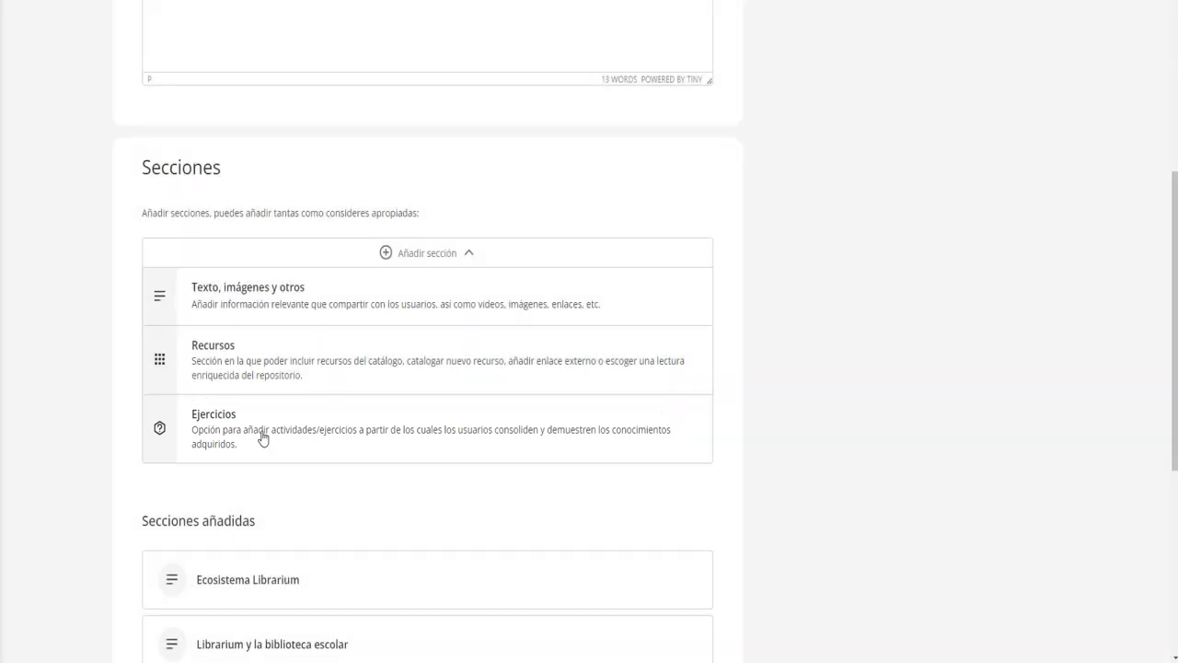
{"action": "left_click", "coordinate": [264, 434]}
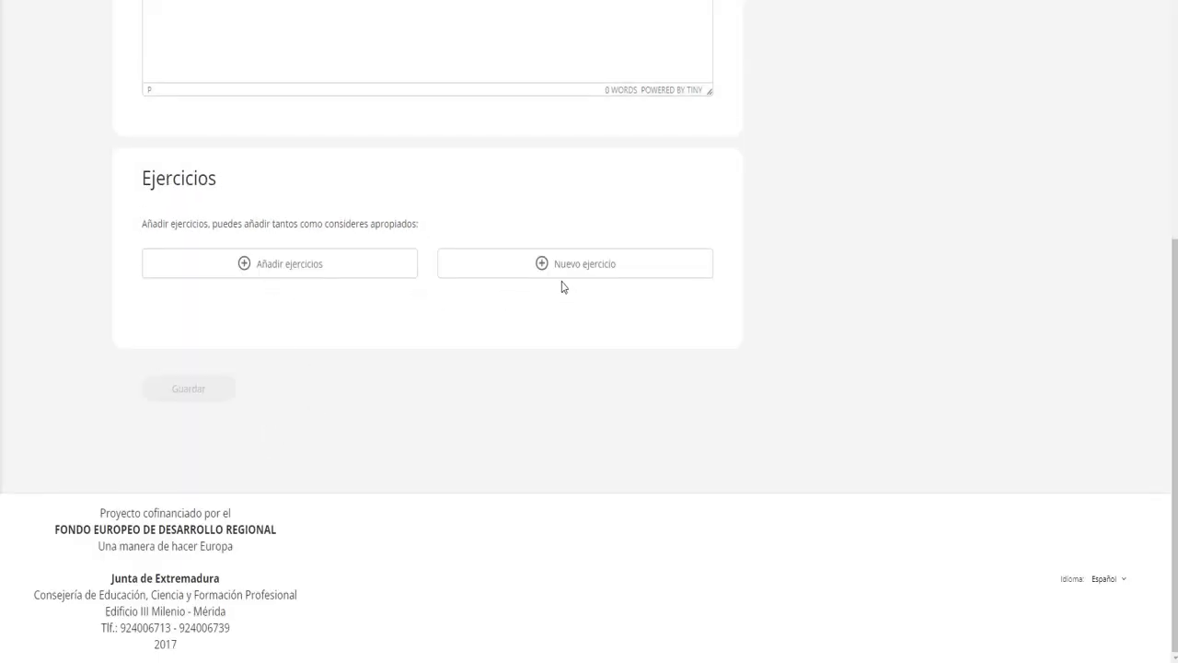
{"action": "left_click", "coordinate": [322, 266]}
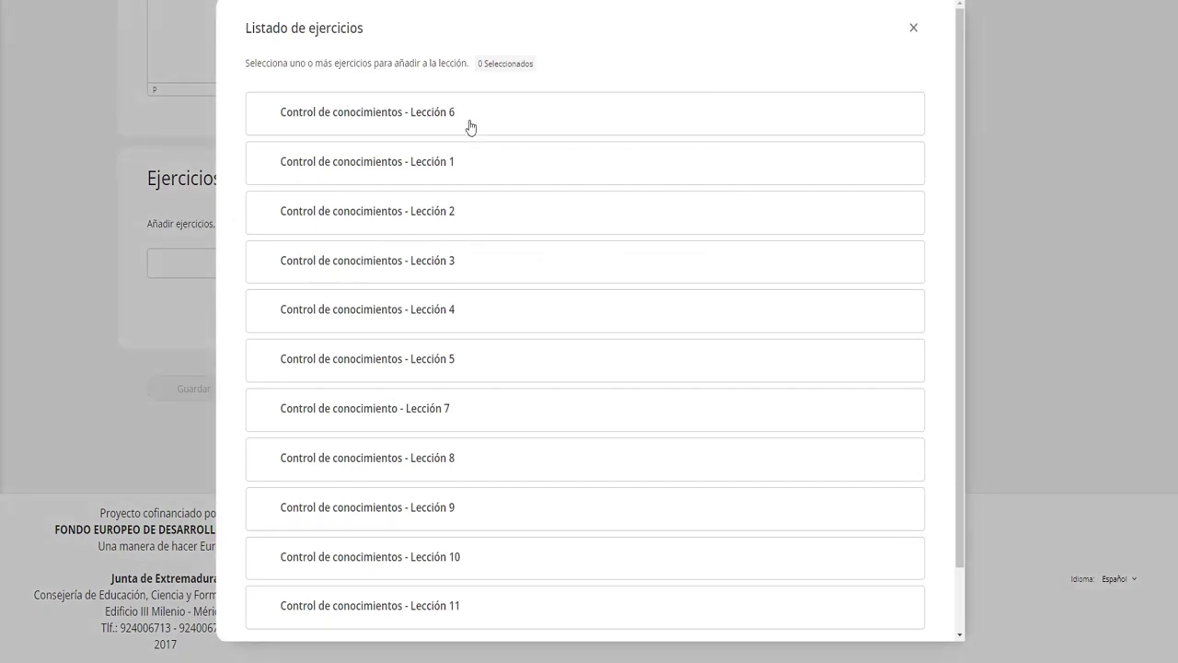
Select the exercise "Control de conocimientos - Lección 1" from the list and add it to the section.
{"action": "scroll", "coordinate": [469, 127], "scroll_direction": "down", "scroll_amount": 1}
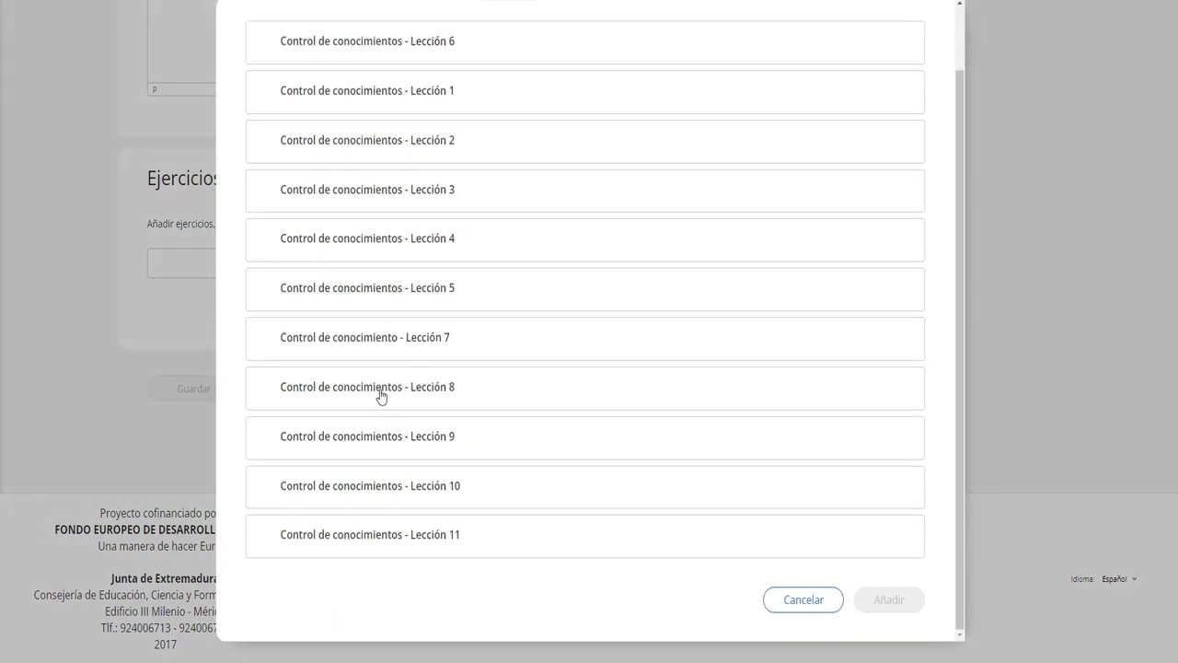
{"action": "scroll", "coordinate": [434, 360], "scroll_direction": "up", "scroll_amount": 1}
{"action": "left_click", "coordinate": [428, 174]}
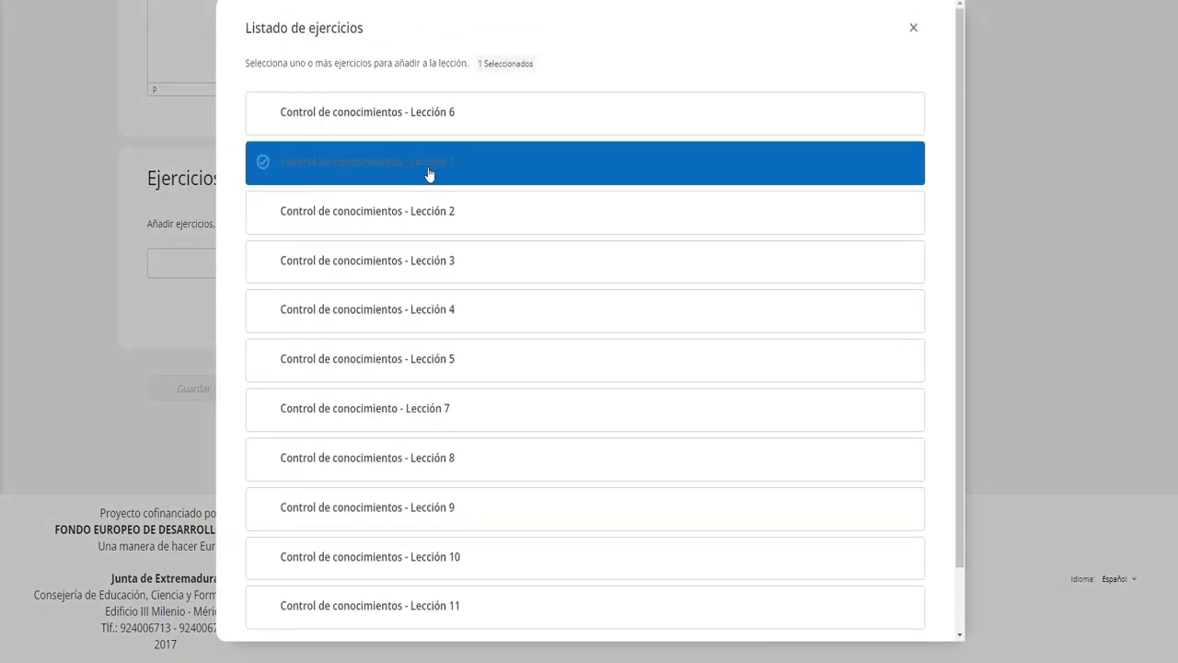
{"action": "scroll", "coordinate": [699, 451], "scroll_direction": "down", "scroll_amount": 1}
{"action": "left_click", "coordinate": [880, 599]}
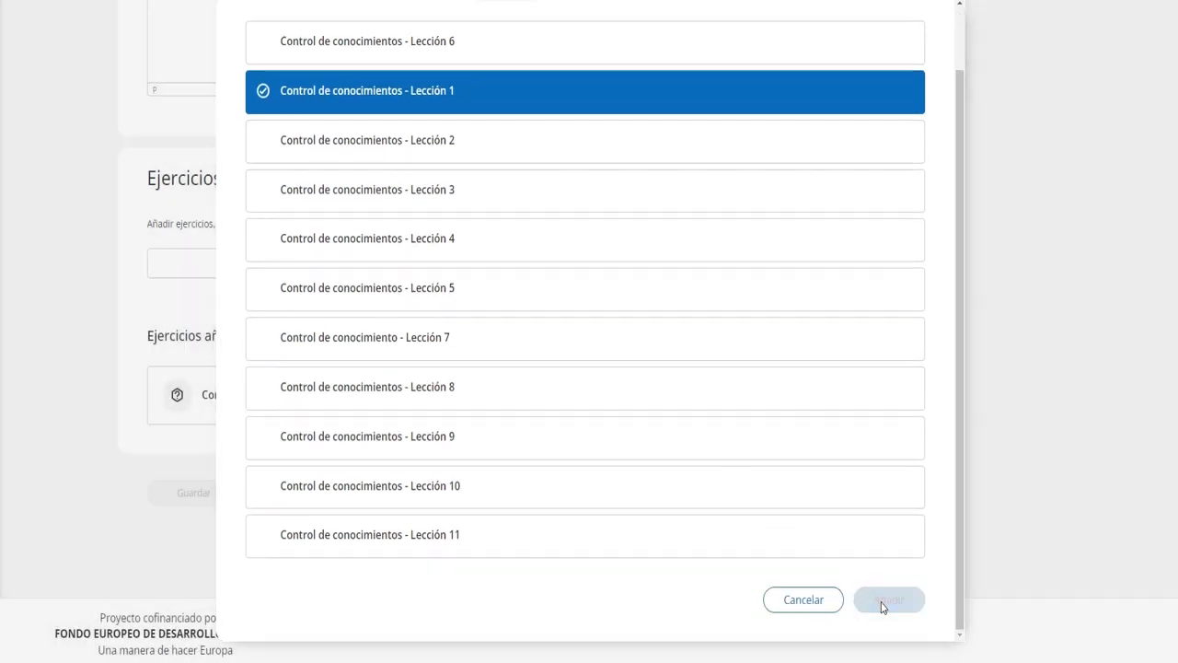
Start a new exercise and review its general parameters and the question types that can be added.
{"action": "left_click", "coordinate": [565, 265]}
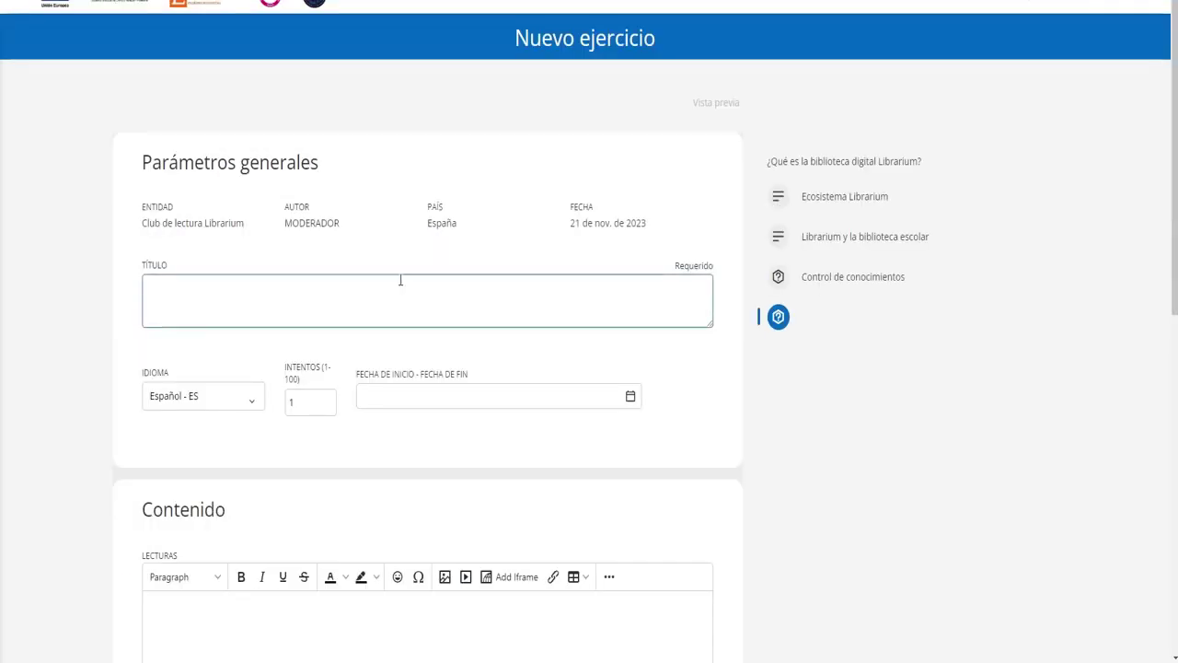
{"action": "scroll", "coordinate": [400, 279], "scroll_direction": "down", "scroll_amount": 8}
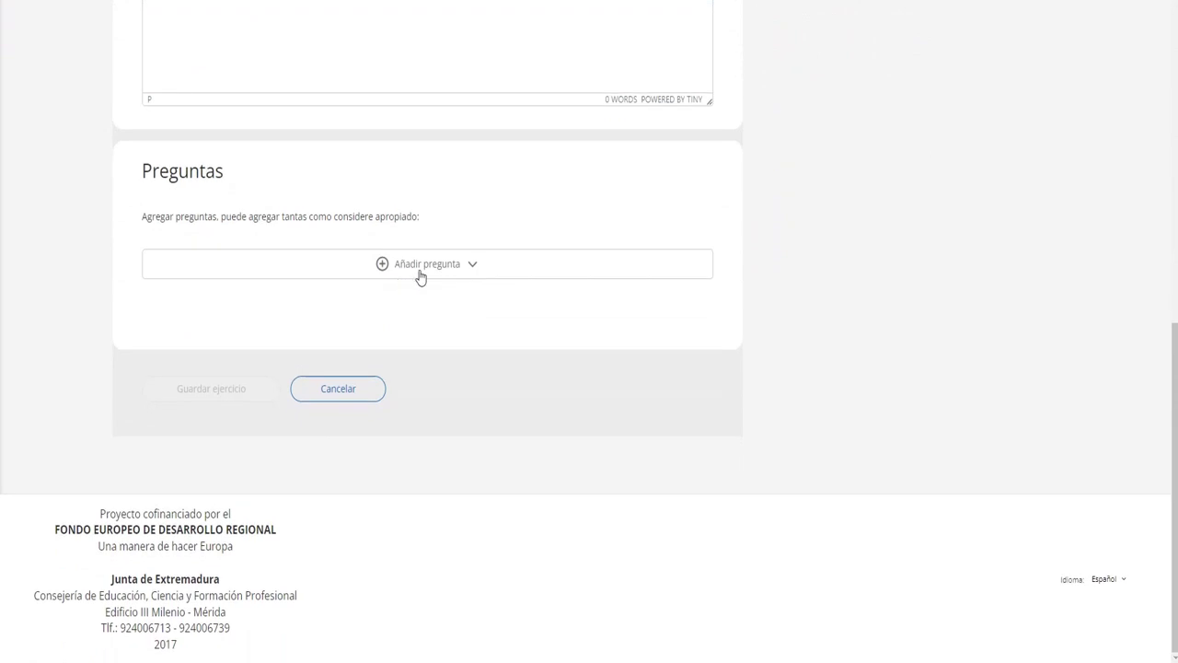
{"action": "left_click", "coordinate": [436, 269]}
{"action": "scroll", "coordinate": [479, 285], "scroll_direction": "down", "scroll_amount": 4}
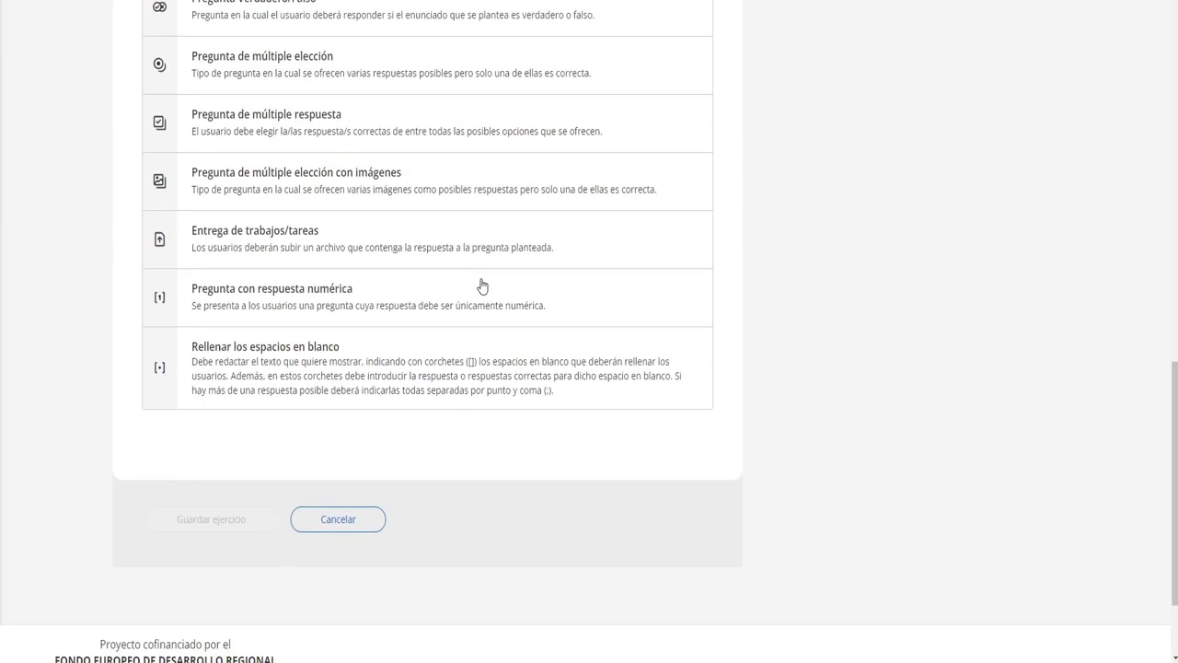
{"action": "scroll", "coordinate": [481, 286], "scroll_direction": "up", "scroll_amount": 3}
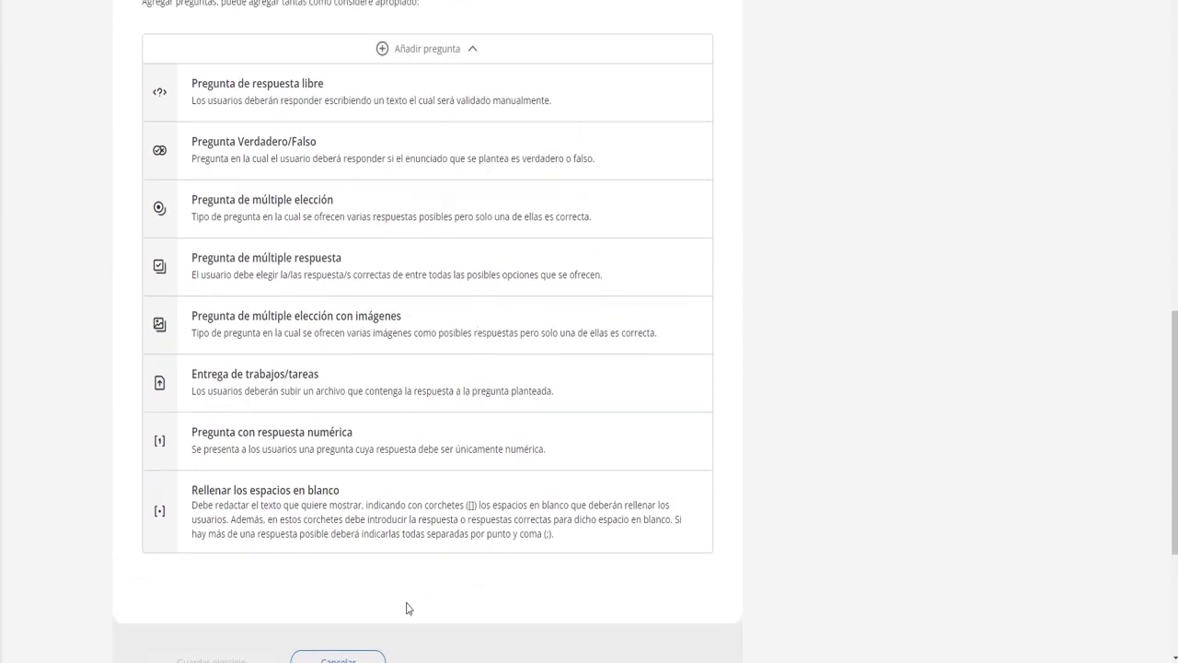
{"action": "scroll", "coordinate": [300, 576], "scroll_direction": "up", "scroll_amount": 15}
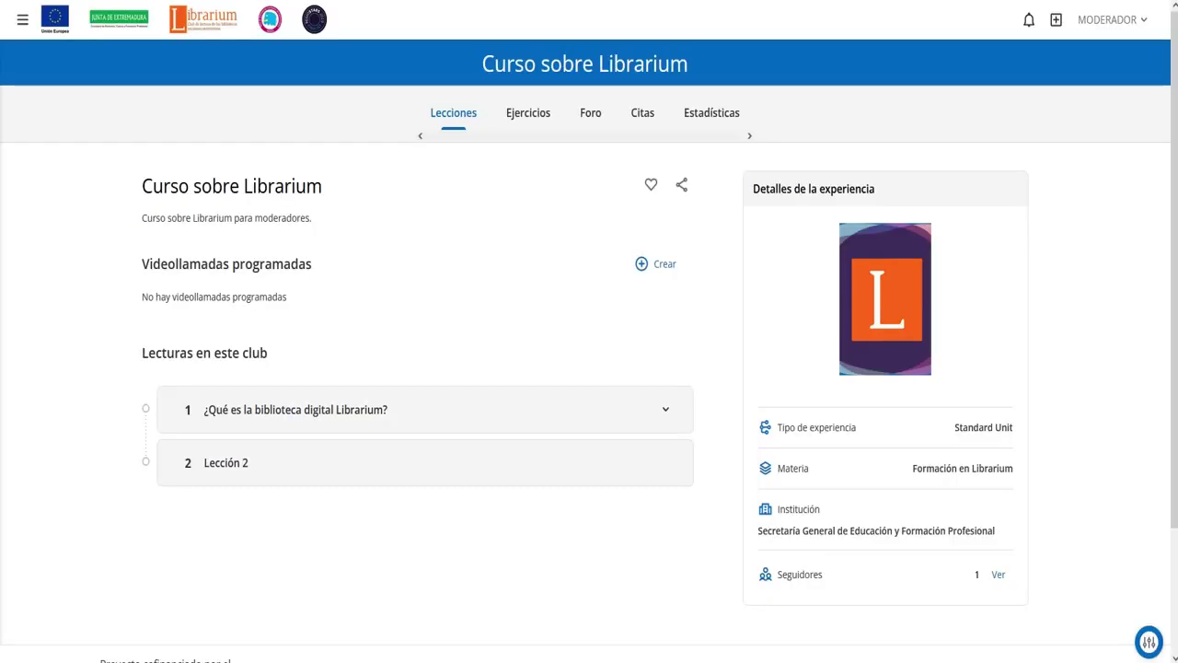
Delete "Lección 2" from the "Curso sobre Librarium" club and confirm the deletion.
{"action": "left_click", "coordinate": [278, 468]}
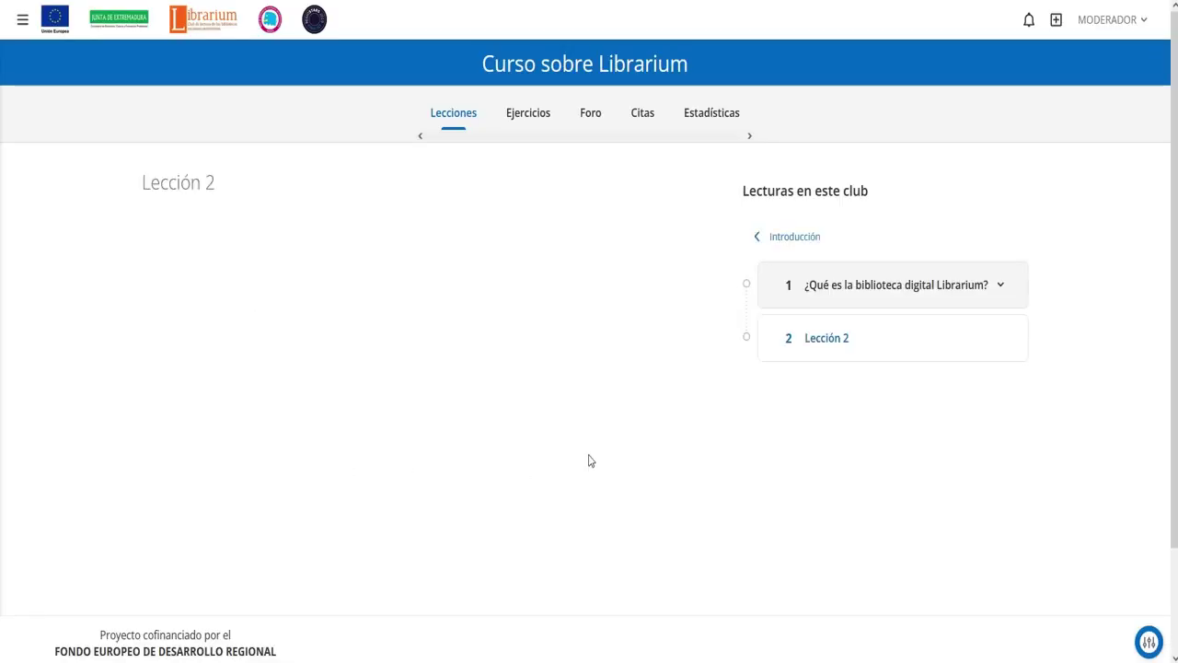
{"action": "left_click", "coordinate": [1147, 644]}
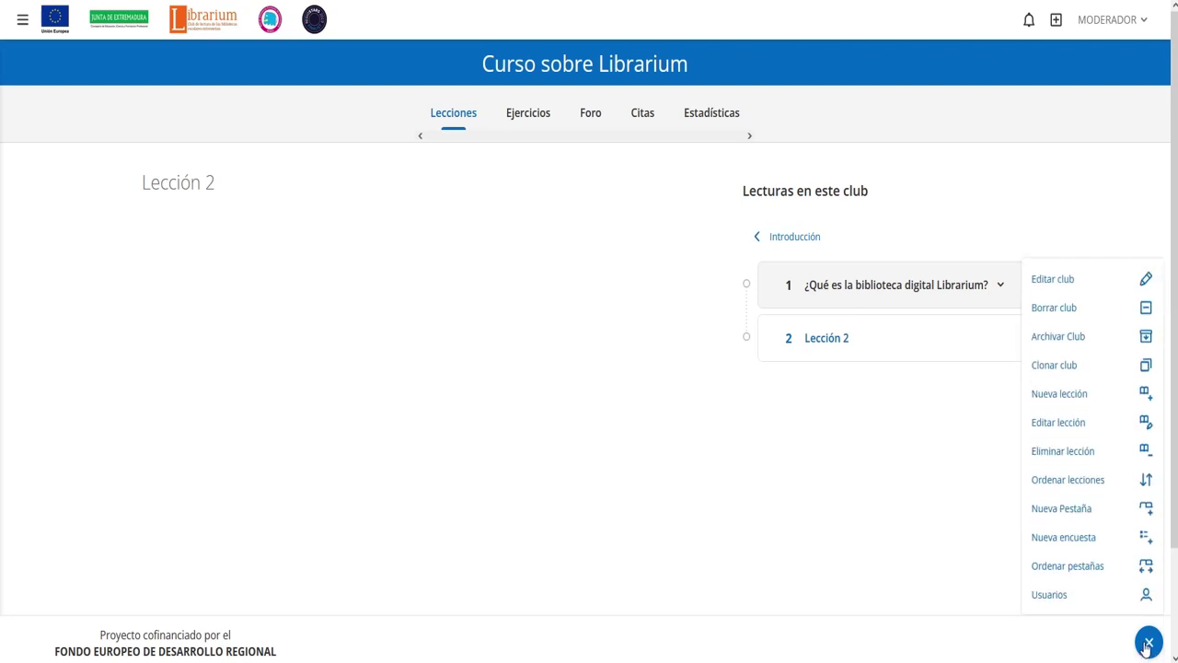
{"action": "left_click", "coordinate": [1101, 456]}
{"action": "left_click", "coordinate": [558, 387]}
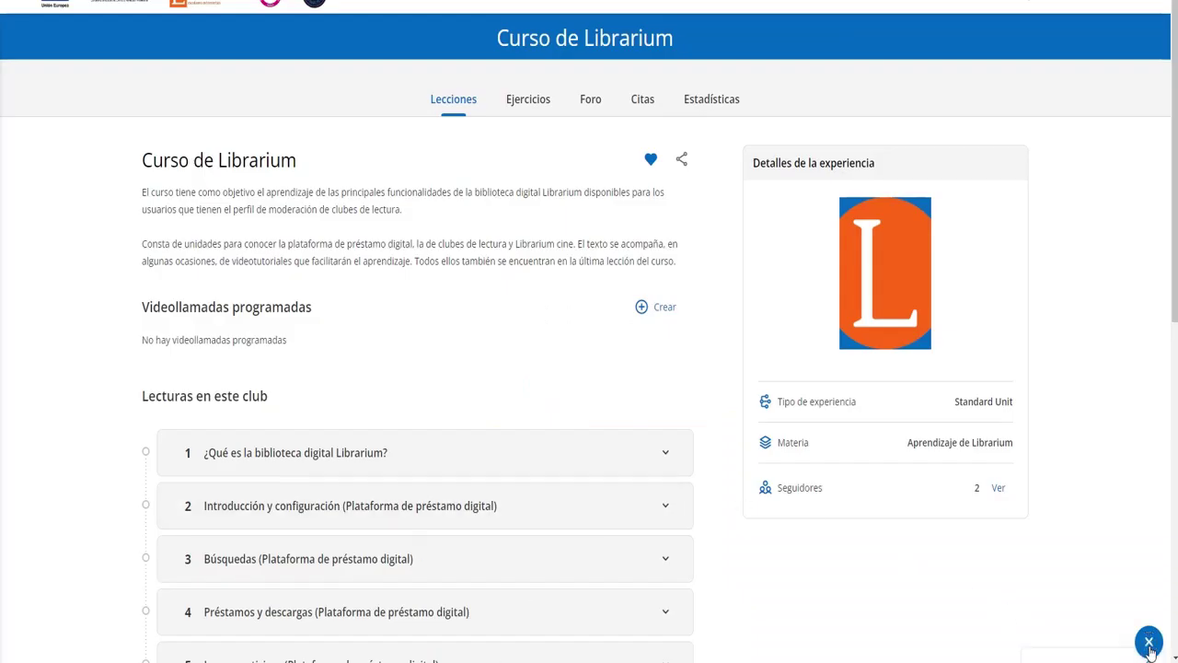
Try to reorder the "Librarium cine" lesson in the "Curso de Librarium" club and check the club's lesson list.
{"action": "left_click", "coordinate": [1149, 644]}
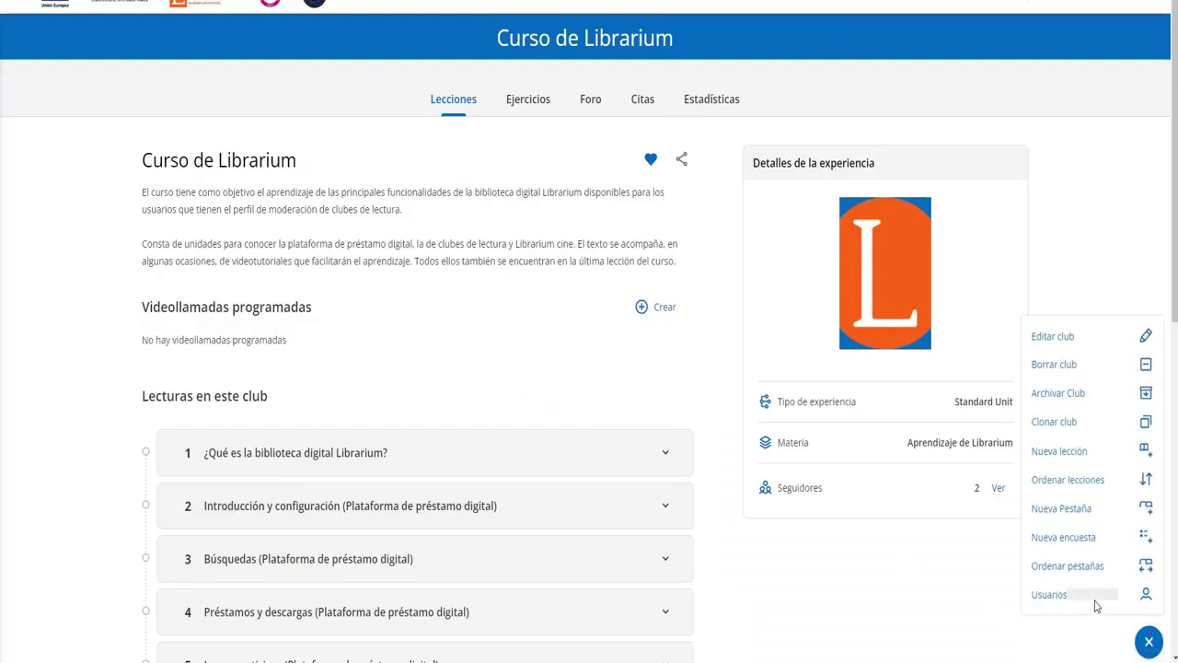
{"action": "left_click", "coordinate": [1056, 486]}
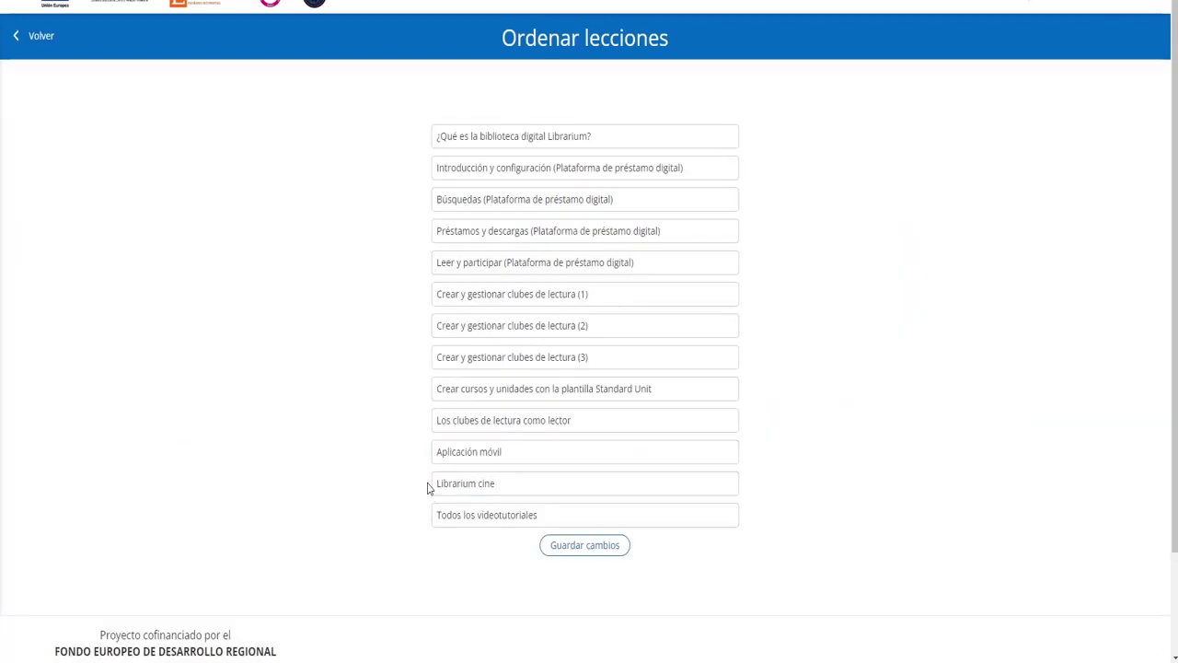
{"action": "mouse_move", "coordinate": [523, 489]}
{"action": "left_mouse_down"}
{"action": "mouse_move", "coordinate": [539, 355]}
{"action": "mouse_move", "coordinate": [525, 279]}
{"action": "mouse_move", "coordinate": [537, 481]}
{"action": "mouse_move", "coordinate": [528, 491]}
{"action": "left_mouse_up"}
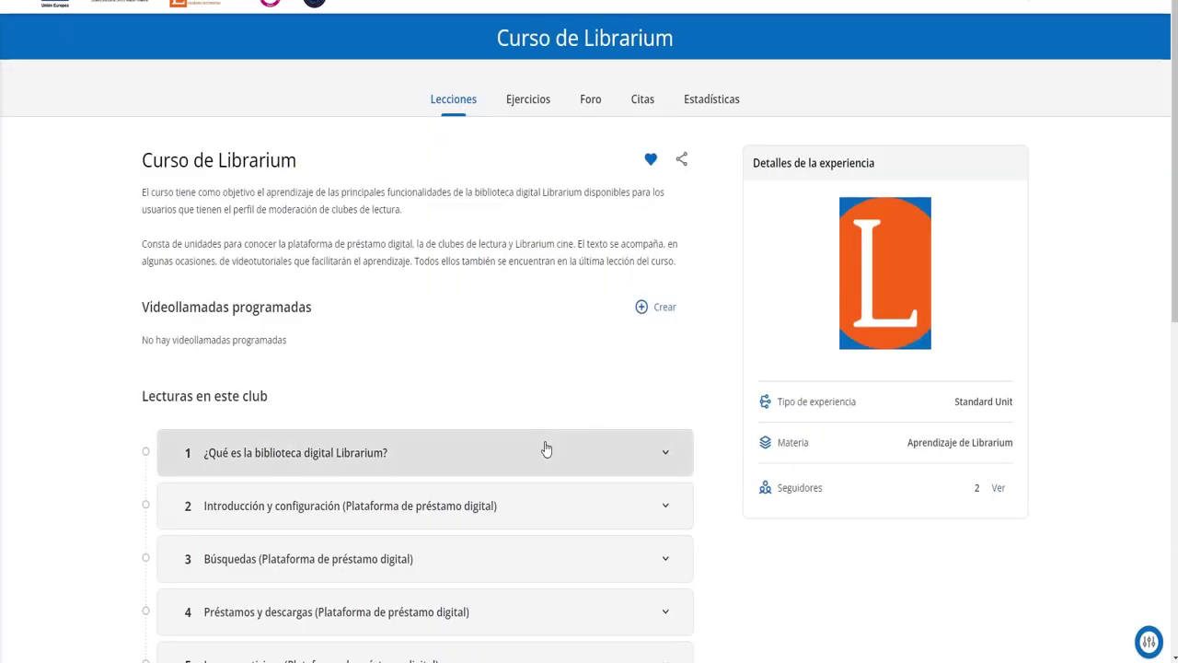
{"action": "scroll", "coordinate": [544, 447], "scroll_direction": "down", "scroll_amount": 6}
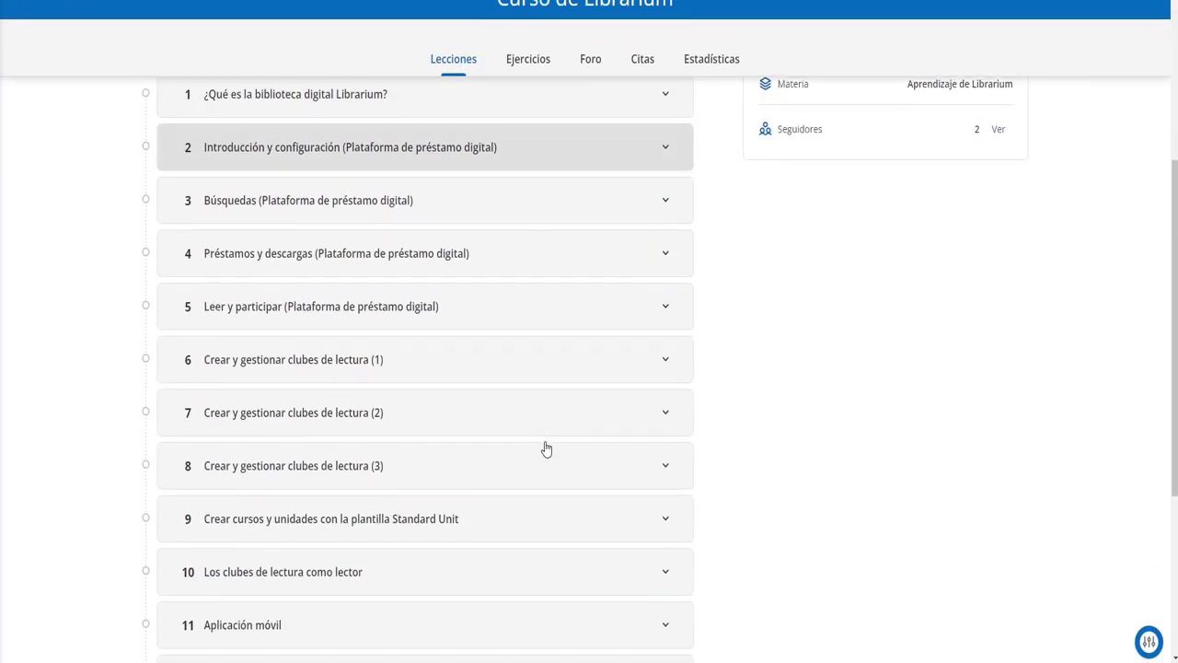
Review the exercises, forum, quotes and statistics of the "Curso de Librarium" club, including the statistics for the "Préstamos y descargas" lesson.
{"action": "scroll", "coordinate": [544, 447], "scroll_direction": "up", "scroll_amount": 6}
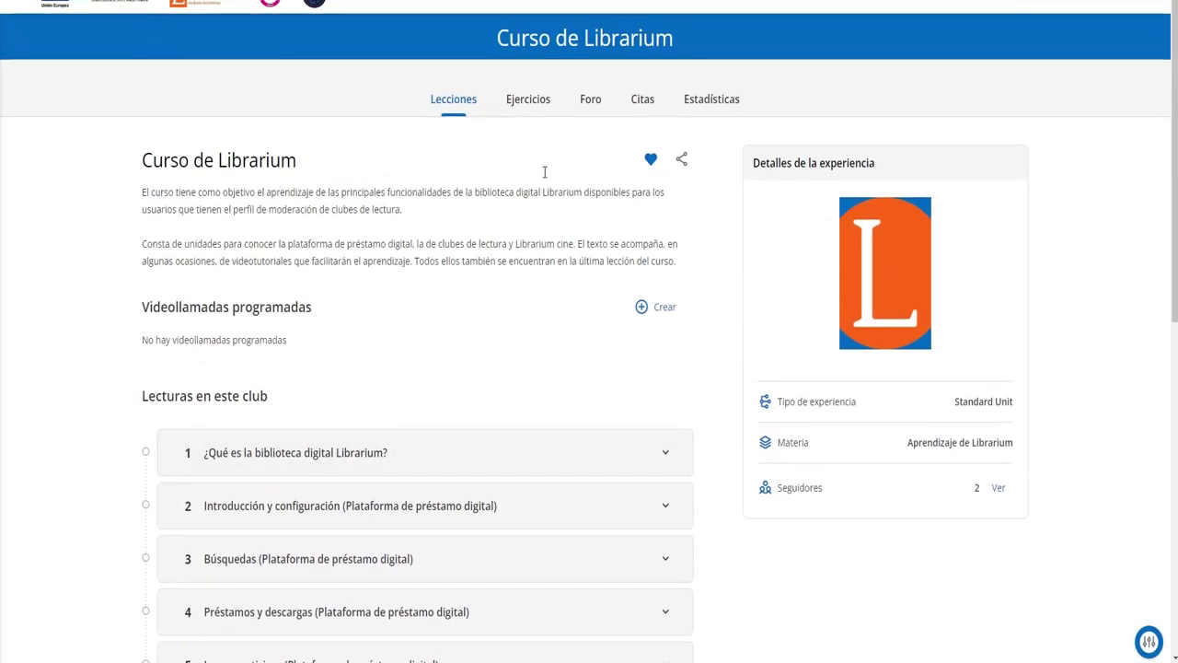
{"action": "left_click", "coordinate": [531, 108]}
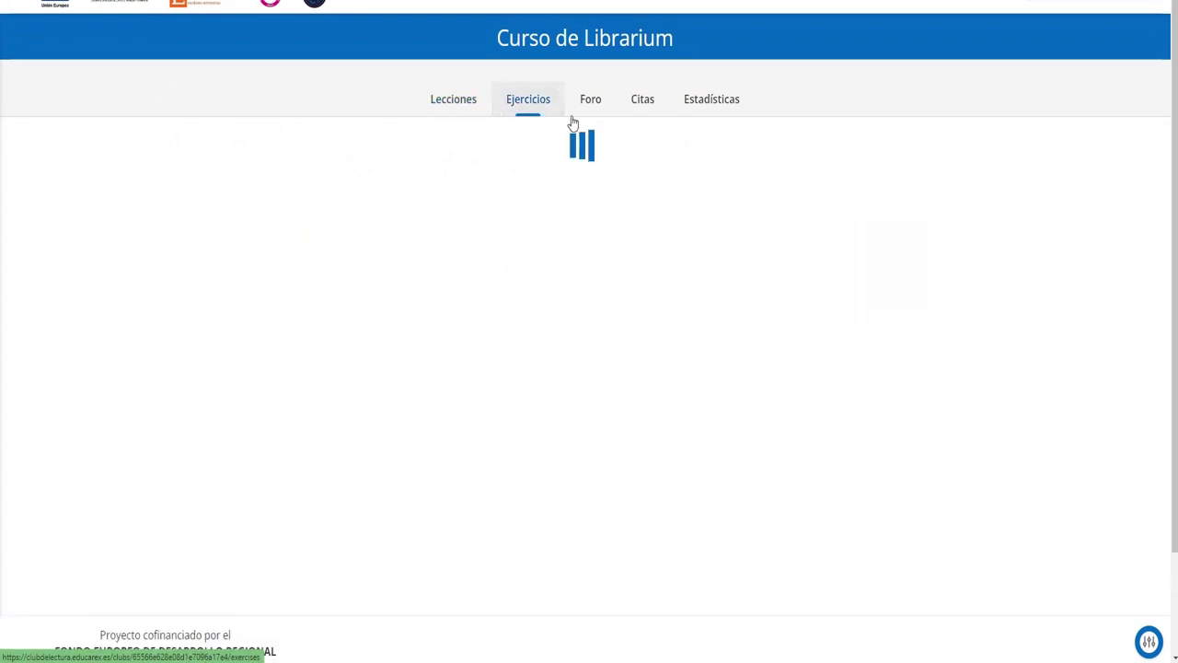
{"action": "left_click", "coordinate": [594, 102]}
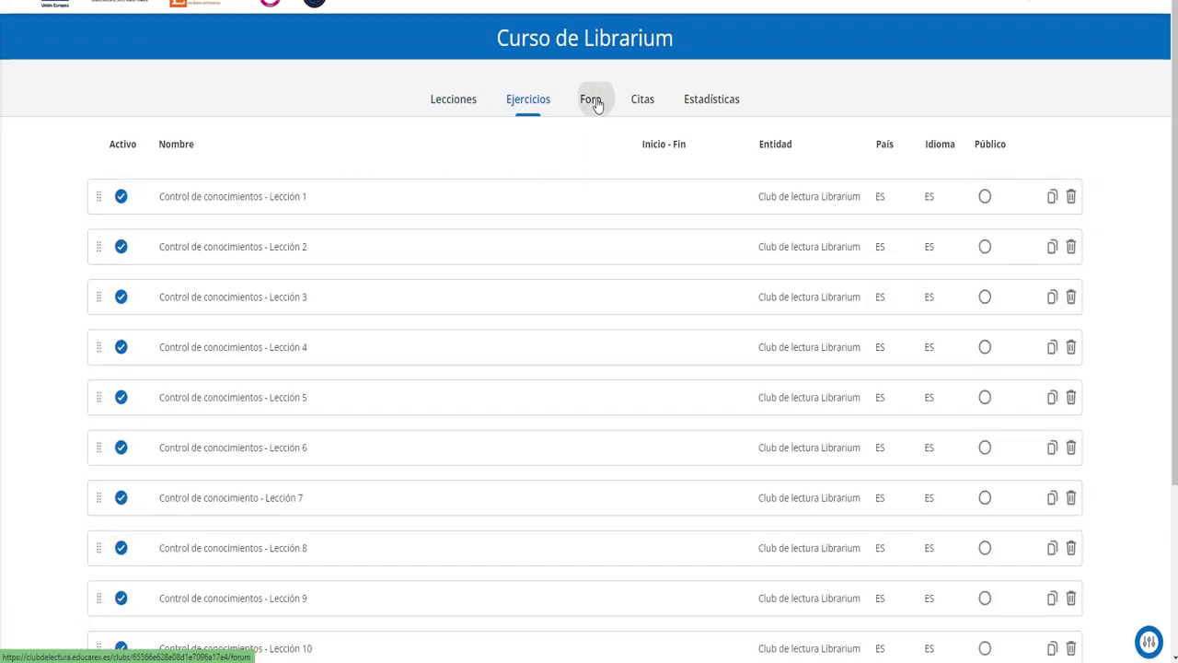
{"action": "left_click", "coordinate": [640, 107]}
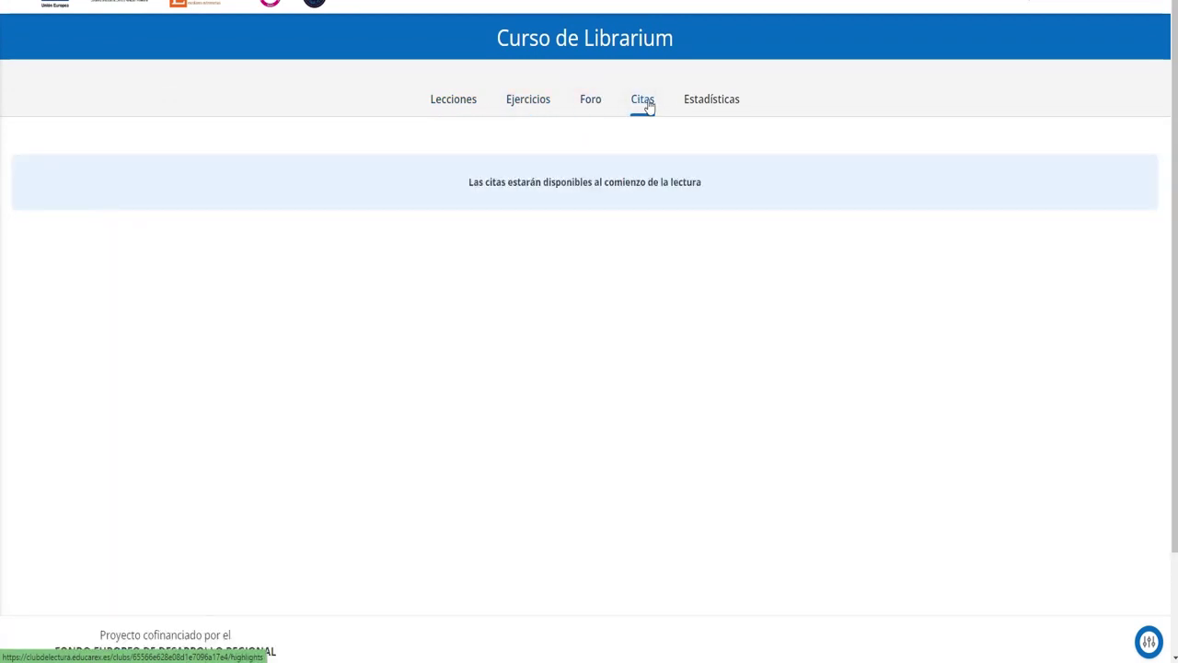
{"action": "left_click", "coordinate": [724, 108]}
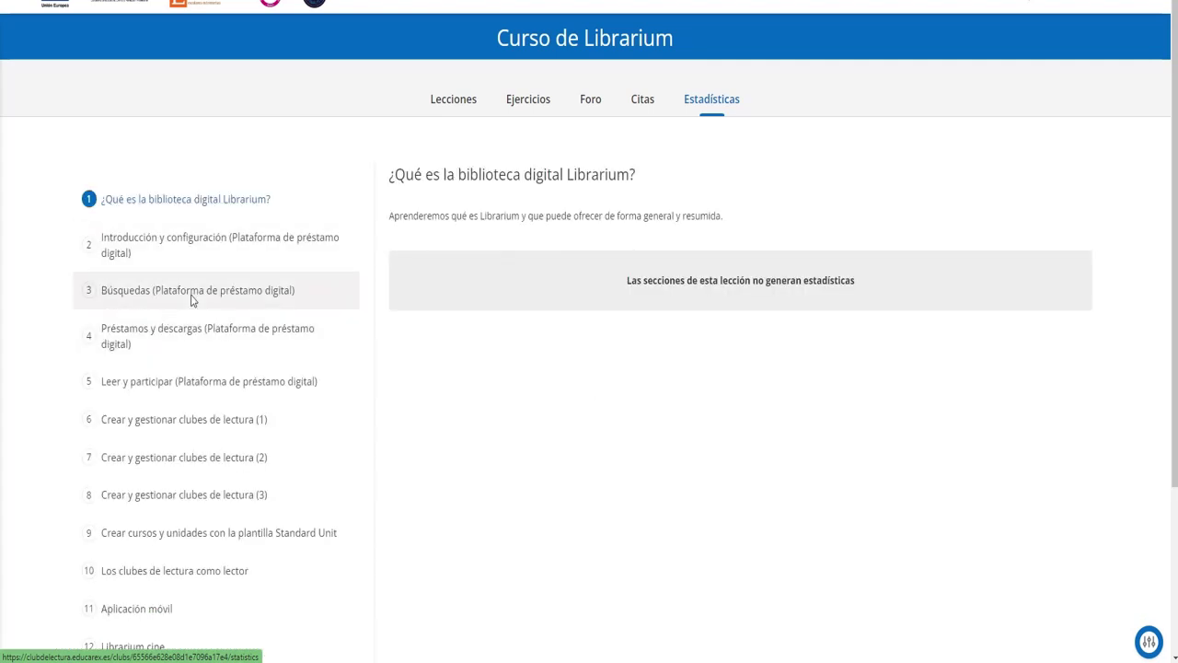
{"action": "left_click", "coordinate": [229, 328]}
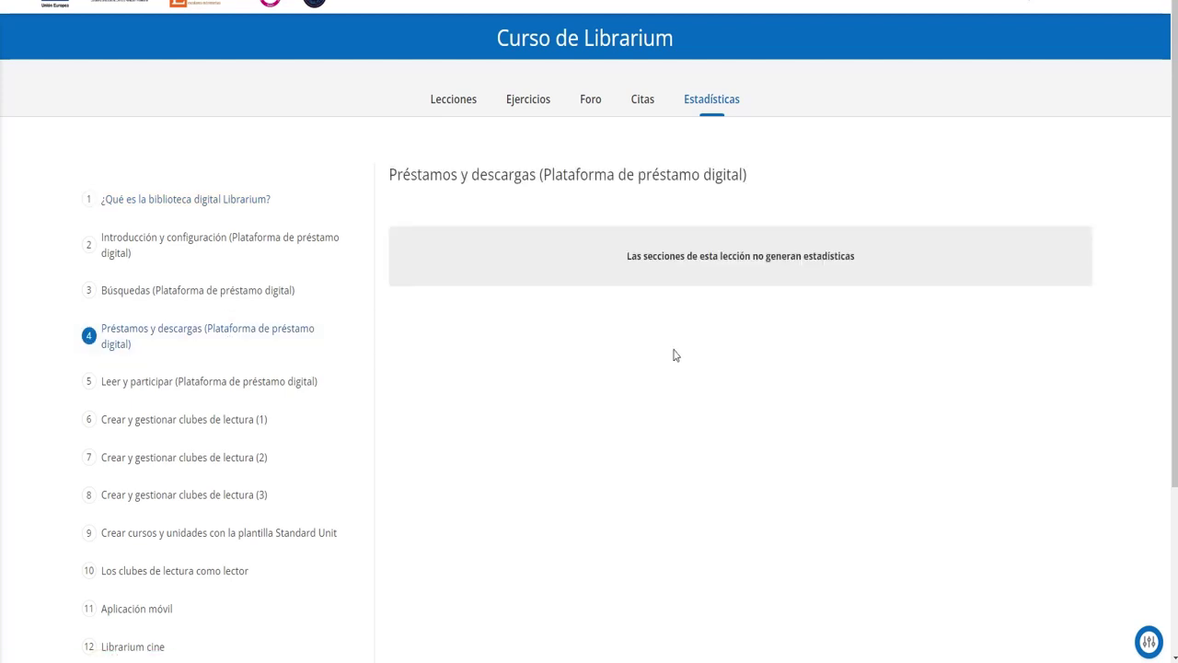
Examine the grades (Calificaciones) table of the "Curso de Librarium" club and open the first "Control de conocimientos" exercise from it.
{"action": "scroll", "coordinate": [1020, 142], "scroll_direction": "up", "scroll_amount": 2}
{"action": "left_click", "coordinate": [1105, 27]}
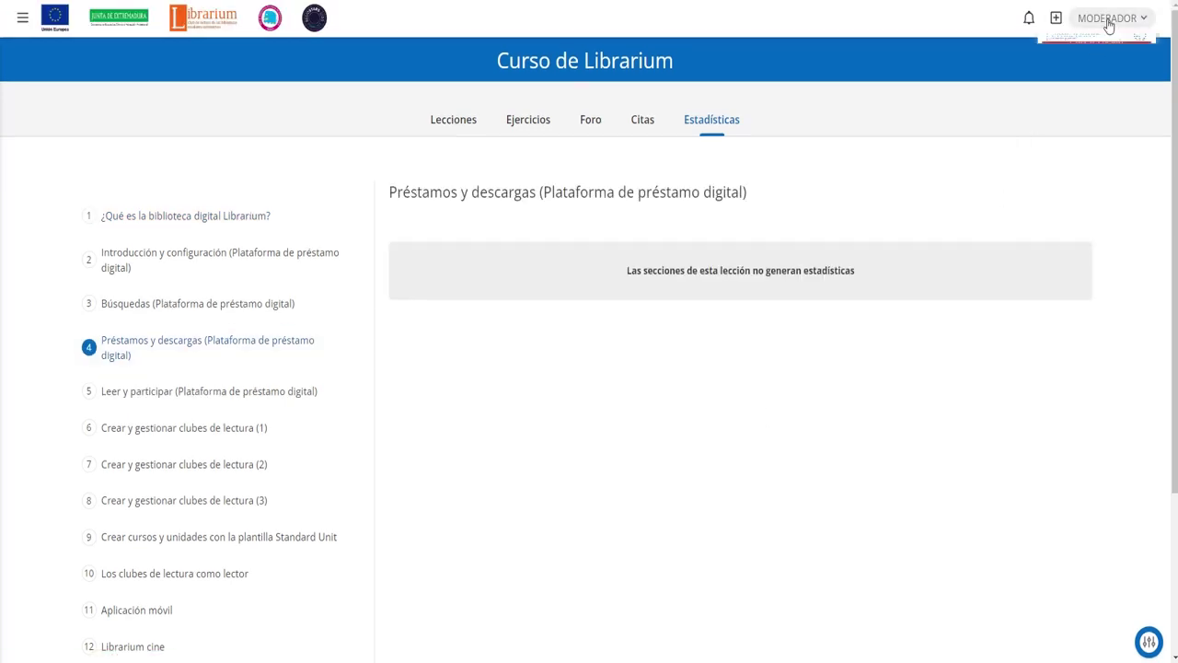
{"action": "left_click", "coordinate": [1079, 51]}
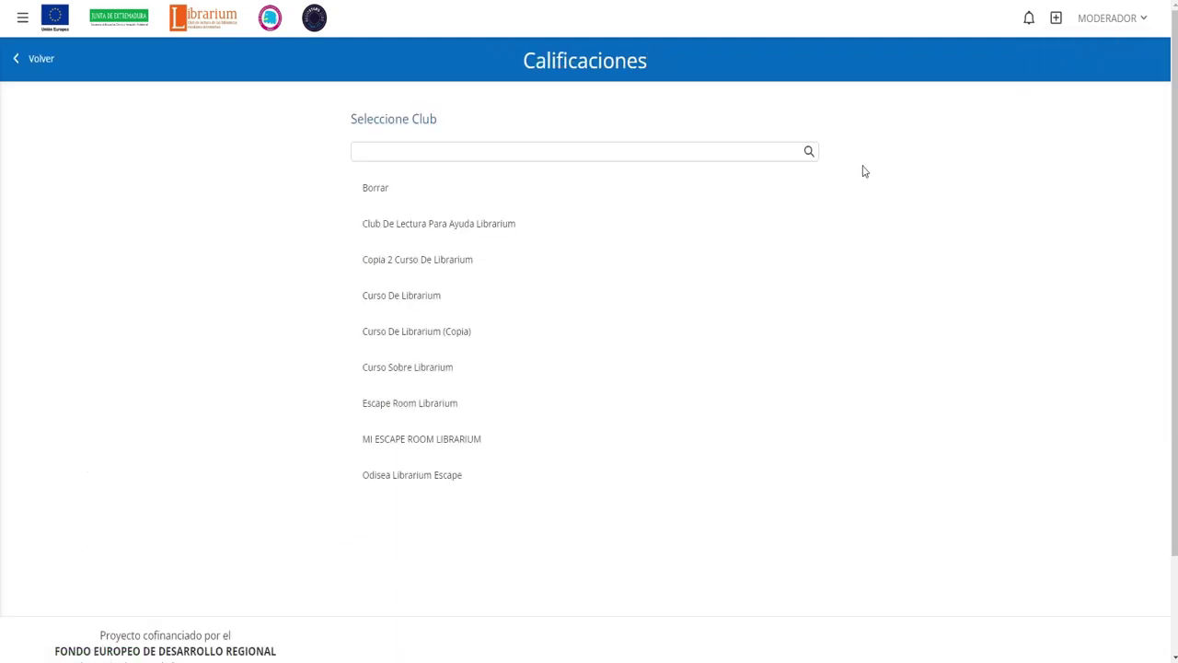
{"action": "left_click", "coordinate": [423, 300]}
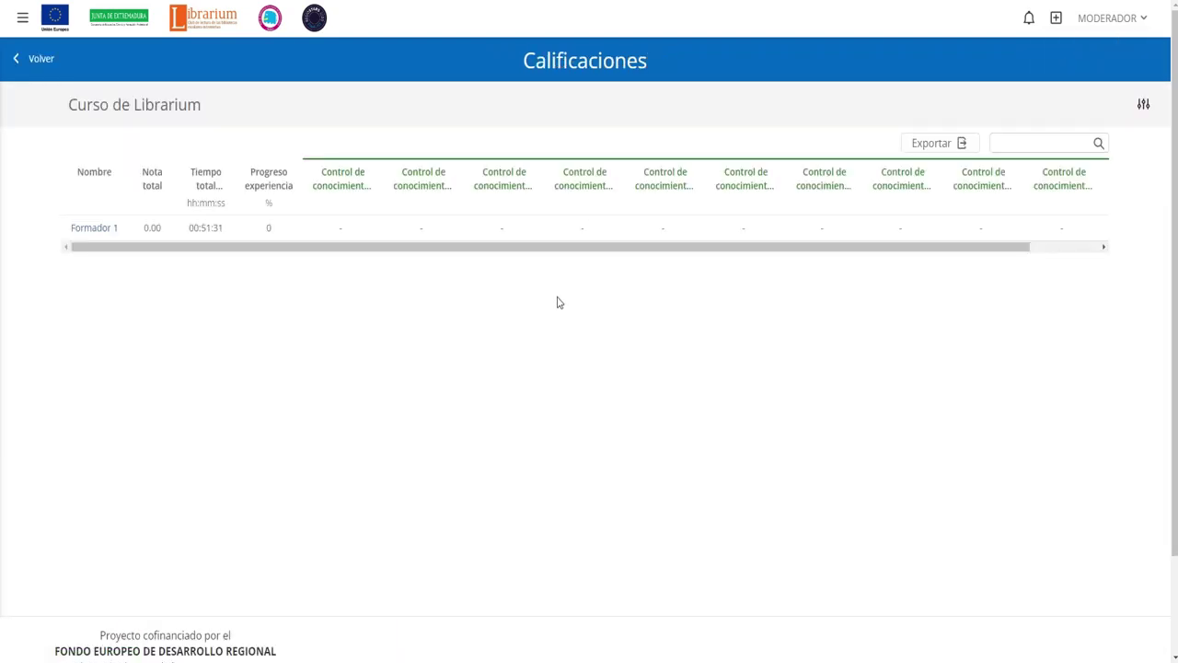
{"action": "left_click_drag", "start_coordinate": [773, 255], "coordinate": [657, 263]}
{"action": "left_click", "coordinate": [359, 185]}
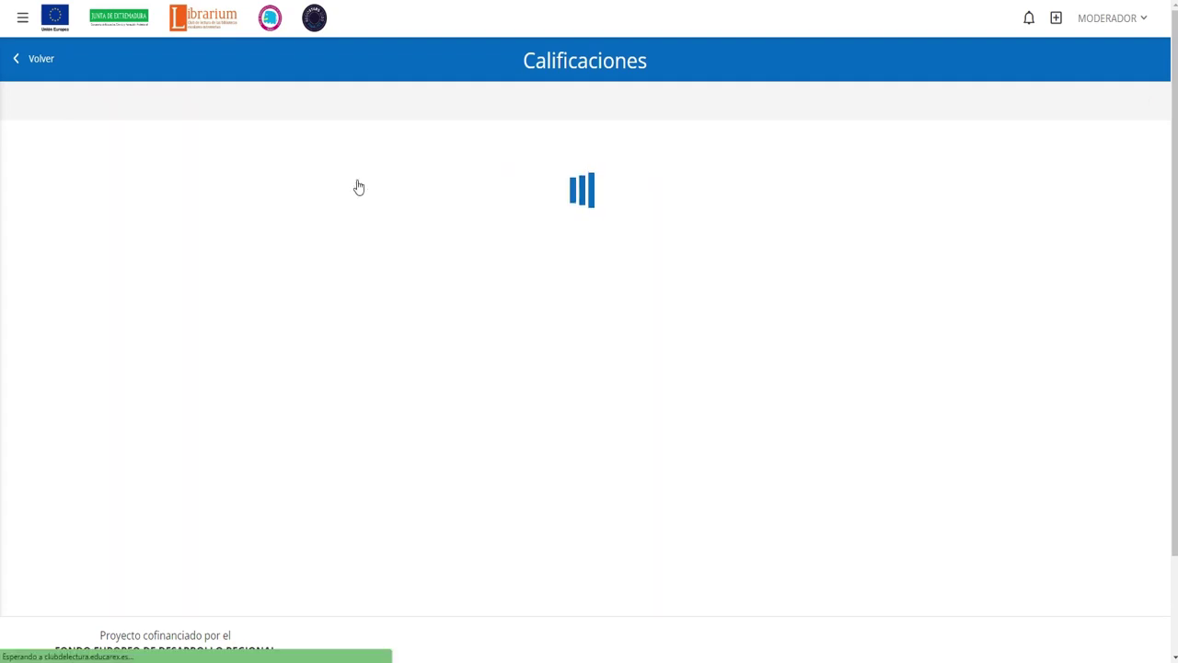